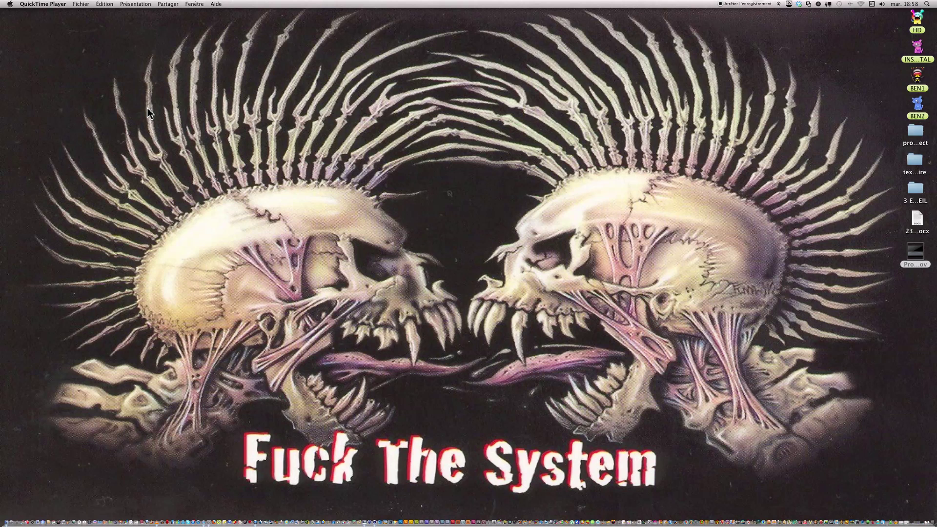
- Switch to Safari to view the MAXON home page and shift its window slightly
{"action": "mouse_move", "coordinate": [931, 518]}
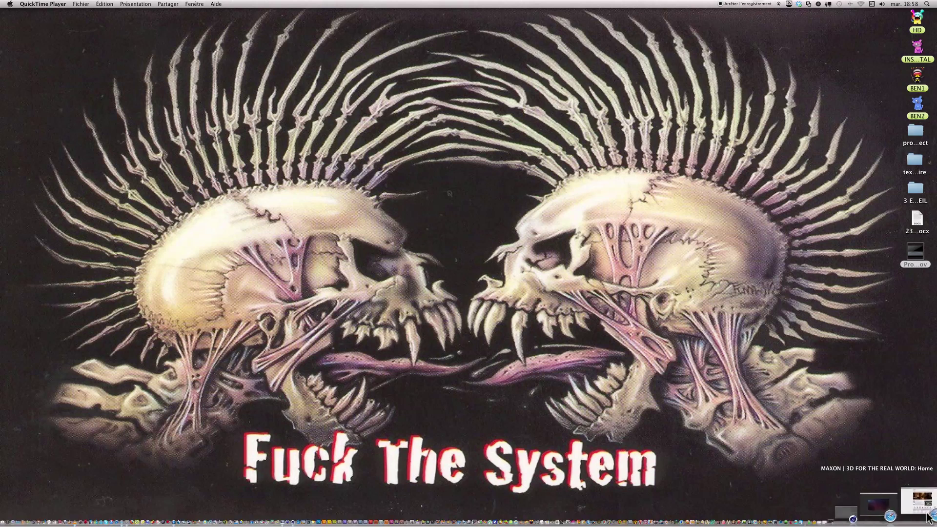
{"action": "left_click", "coordinate": [926, 514]}
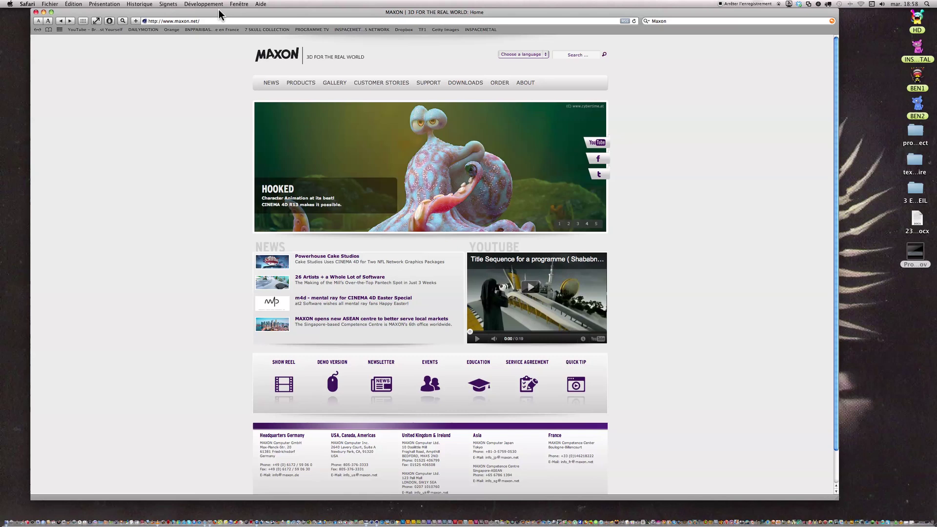
{"action": "left_click_drag", "start_coordinate": [220, 14], "coordinate": [228, 16]}
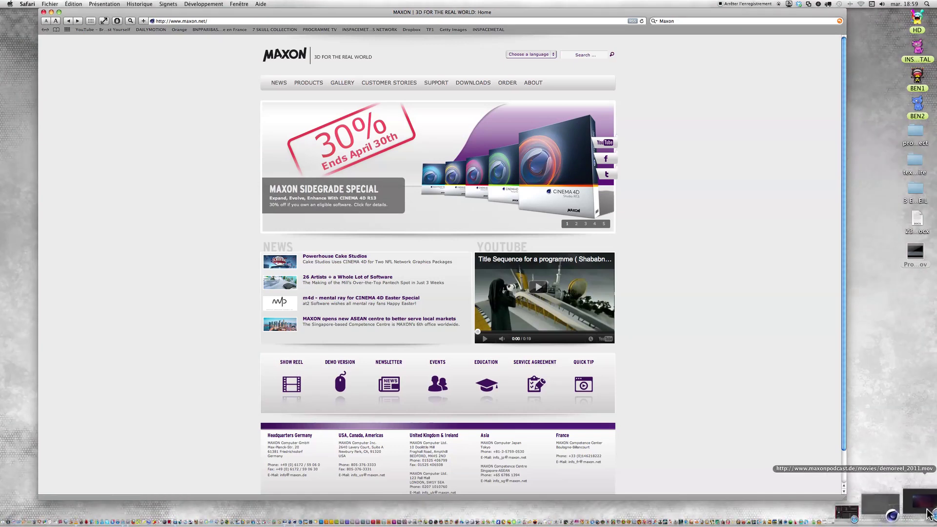
- Play the demoreel_2011.mov showreel with the sound volume raised, and close its window
{"action": "left_click", "coordinate": [927, 510]}
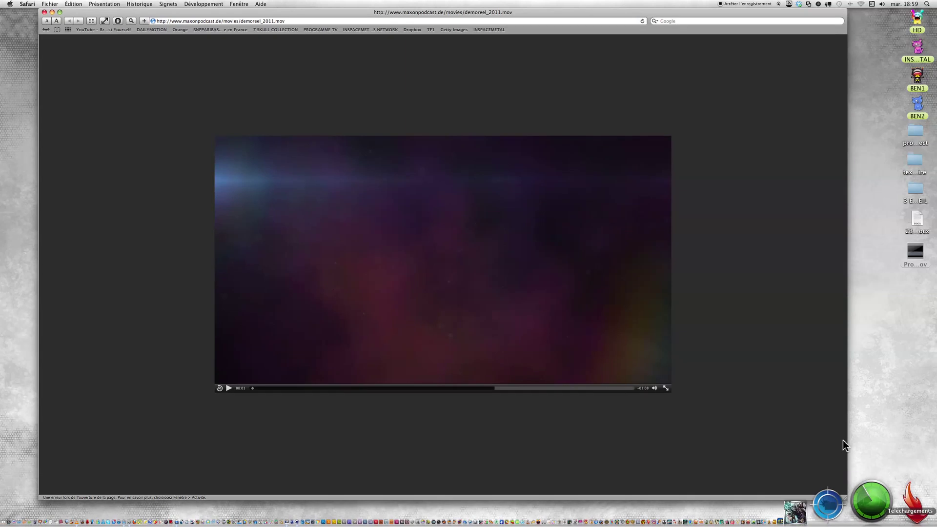
{"action": "key", "text": "XF86AudioRaiseVolume"}
{"action": "left_click", "coordinate": [228, 388]}
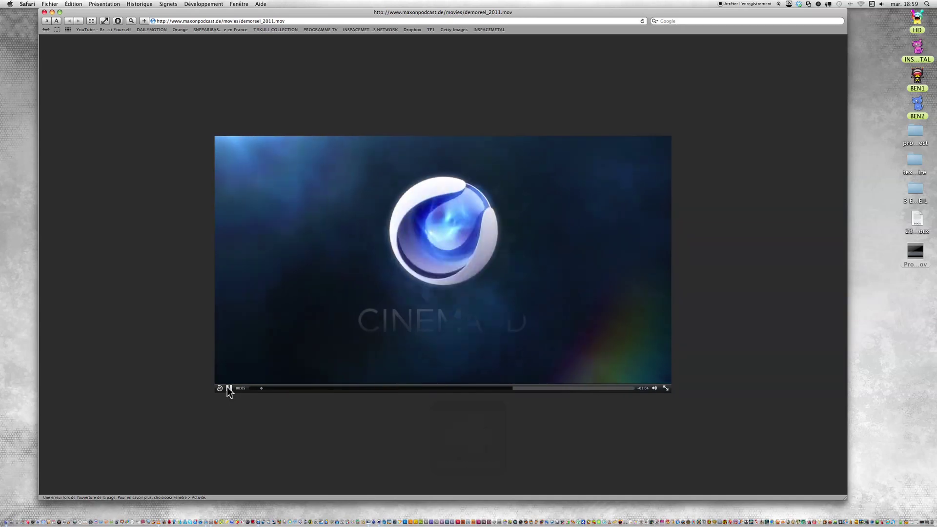
{"action": "key", "text": "XF86AudioRaiseVolume"}
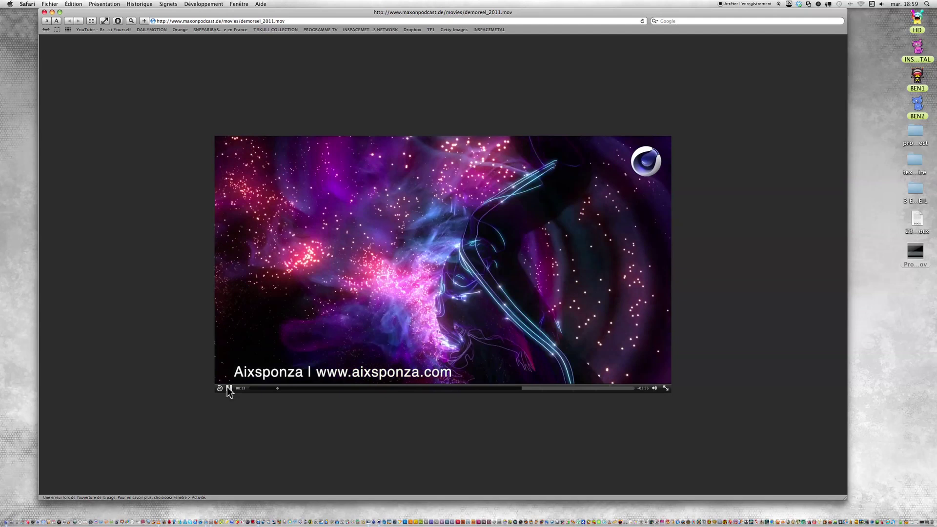
{"action": "key", "text": "XF86AudioRaiseVolume"}
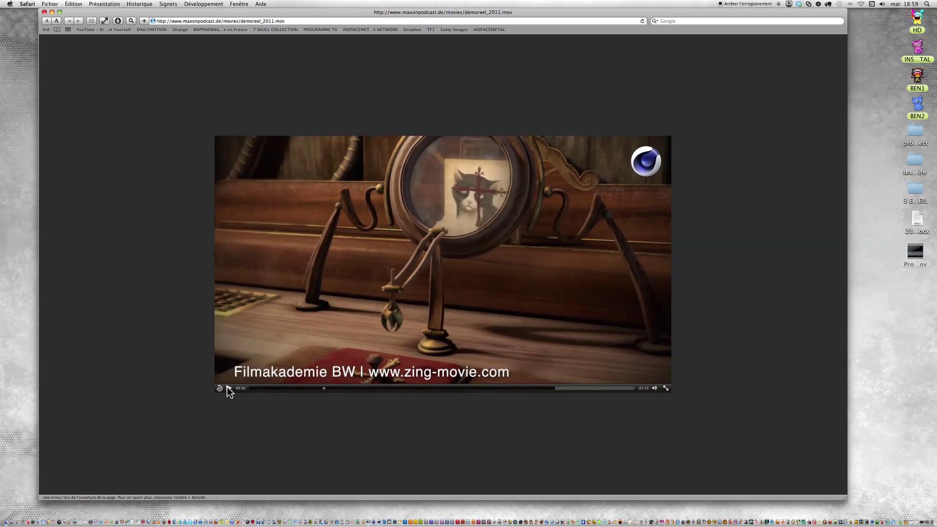
{"action": "left_click", "coordinate": [44, 13]}
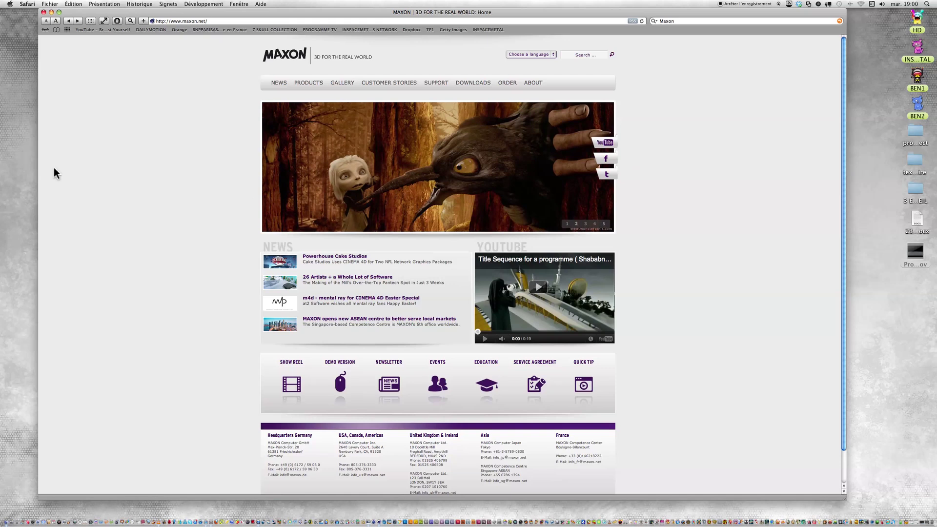
- Close the MAXON web page and switch to the untitled CINEMA 4D project, moving its window aside to expose the desktop files
{"action": "left_click", "coordinate": [43, 12]}
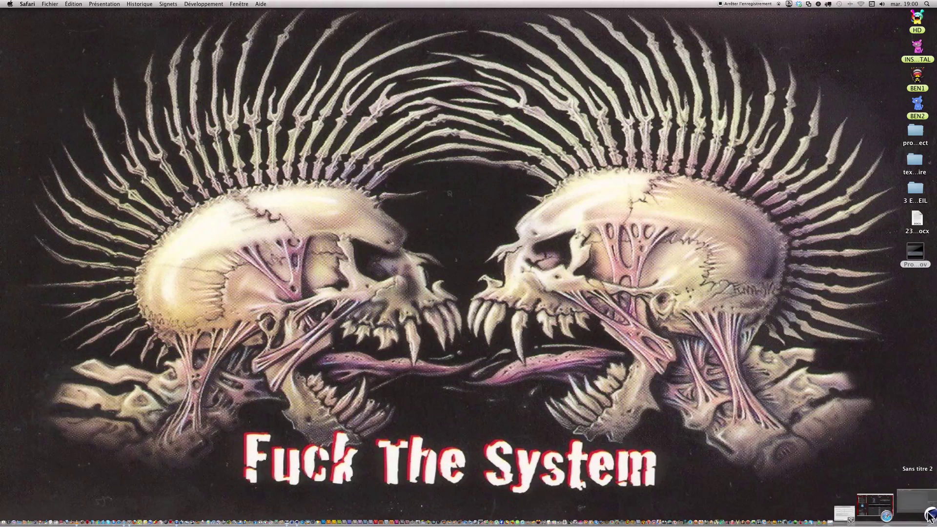
{"action": "left_click", "coordinate": [926, 508]}
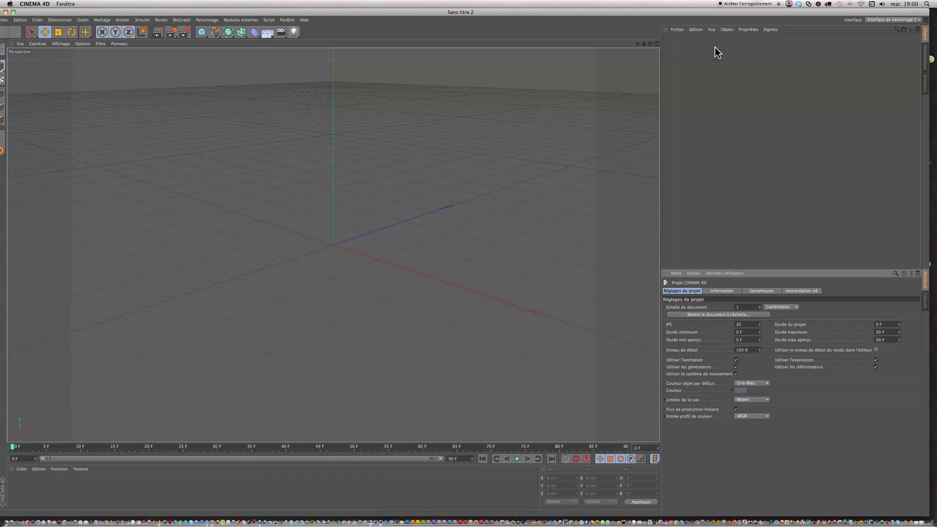
{"action": "left_click_drag", "start_coordinate": [798, 13], "coordinate": [735, 18]}
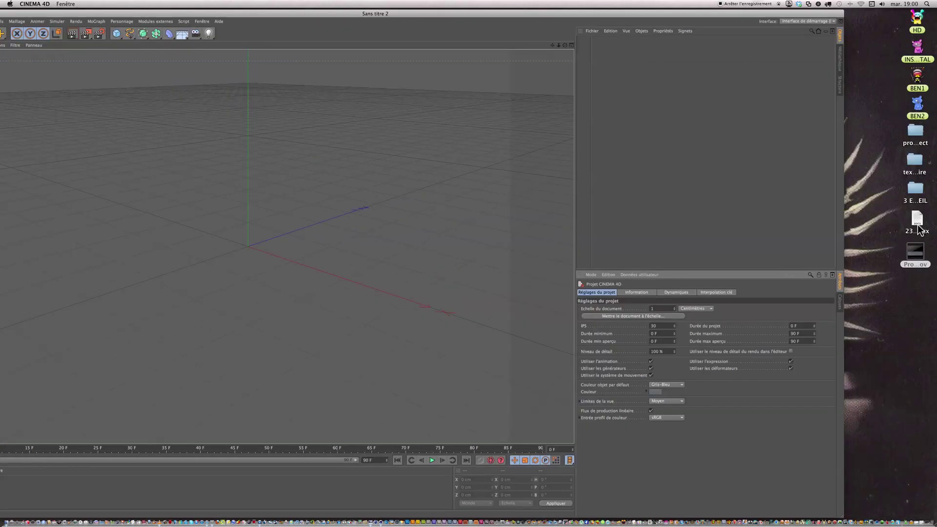
- Play Prochain Tuto.mov from the desktop with the volume lowered, skip to the particle text transition, and close the movie
{"action": "double_click", "coordinate": [914, 250]}
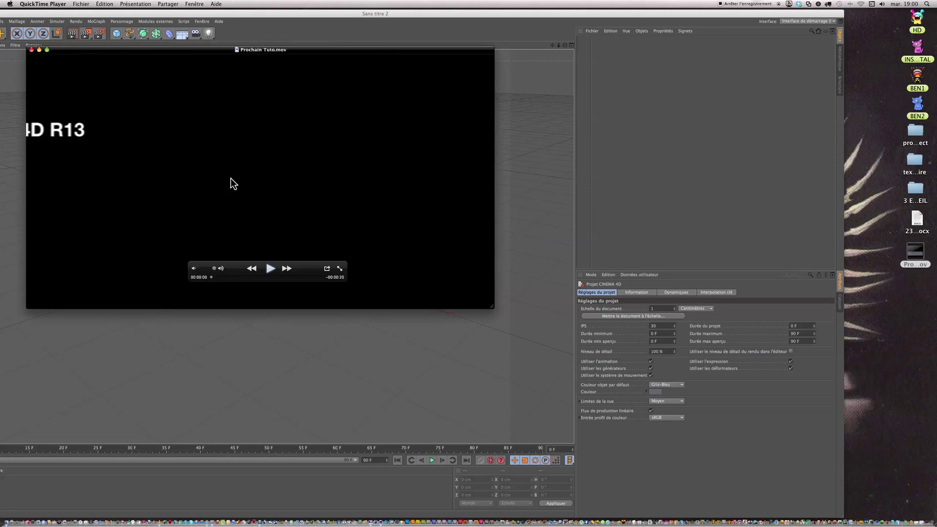
{"action": "left_click", "coordinate": [270, 269]}
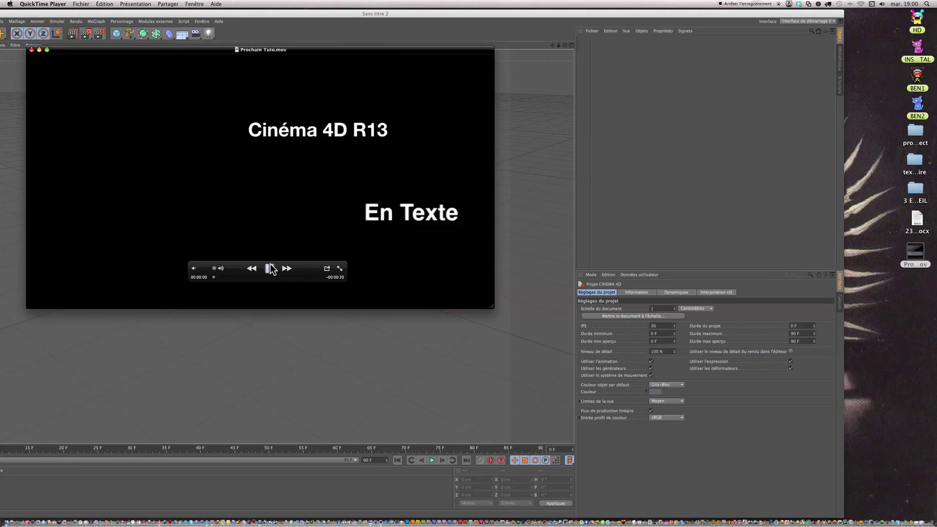
{"action": "key", "text": "XF86AudioLowerVolume"}
{"action": "key", "text": "XF86AudioLowerVolume"}
{"action": "key", "text": "XF86AudioLowerVolume"}
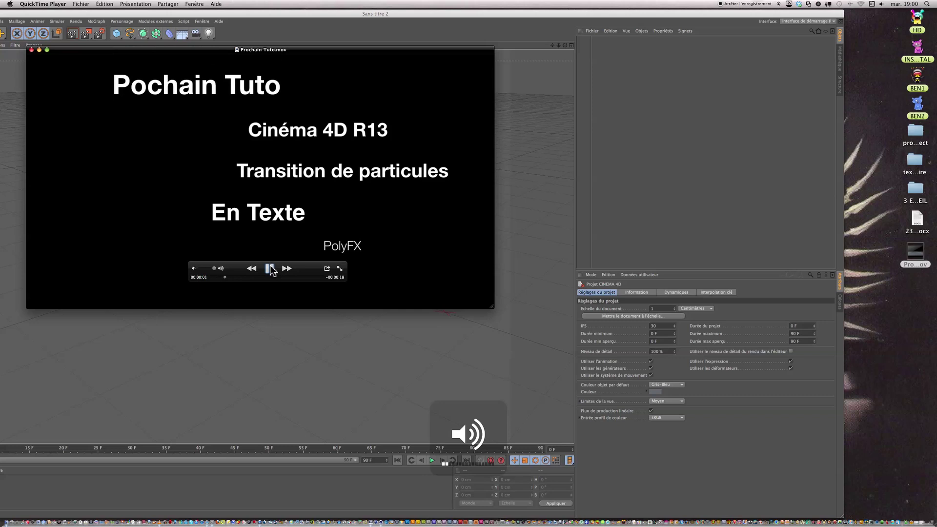
{"action": "left_click_drag", "start_coordinate": [241, 276], "coordinate": [266, 277]}
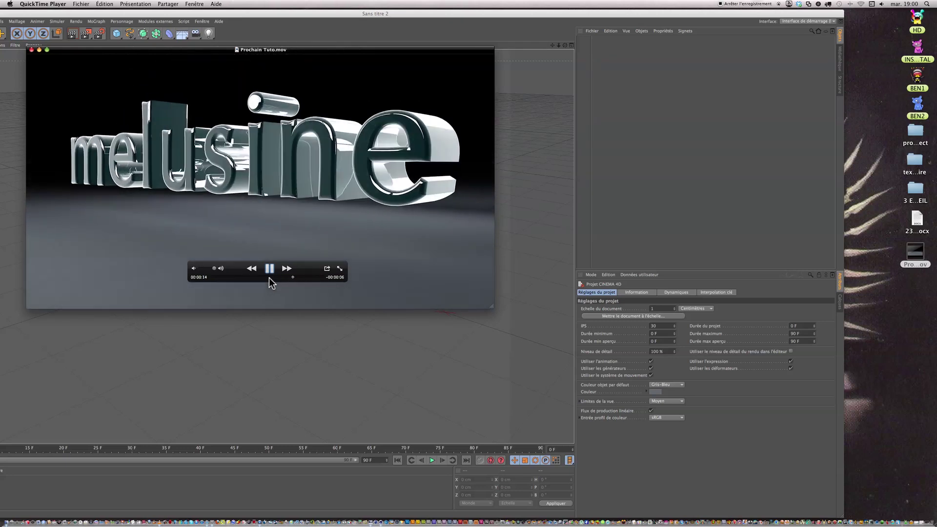
{"action": "left_click", "coordinate": [269, 277]}
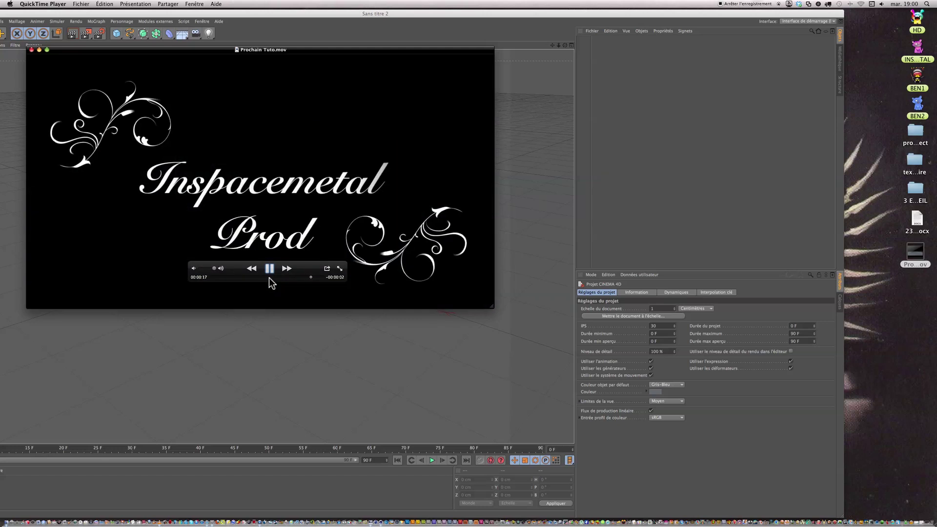
{"action": "left_click", "coordinate": [268, 277]}
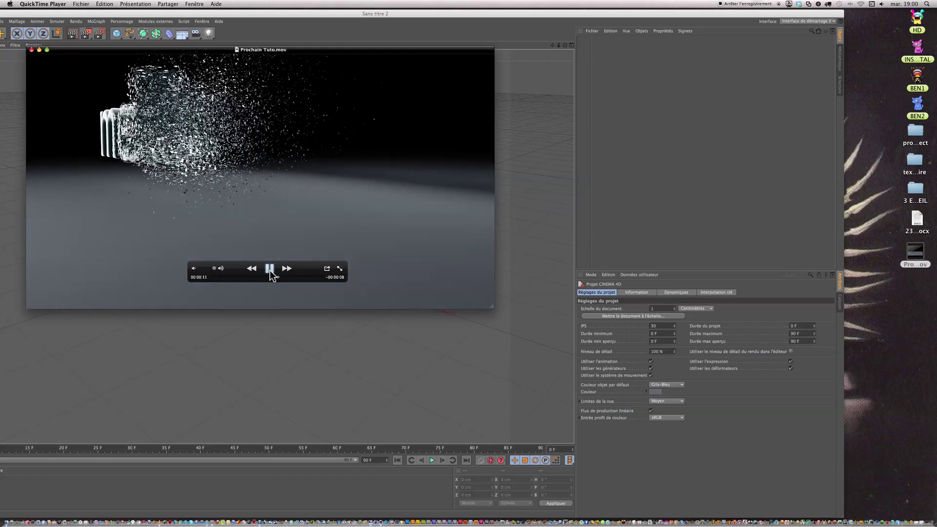
{"action": "left_click", "coordinate": [269, 269]}
{"action": "left_click", "coordinate": [32, 49]}
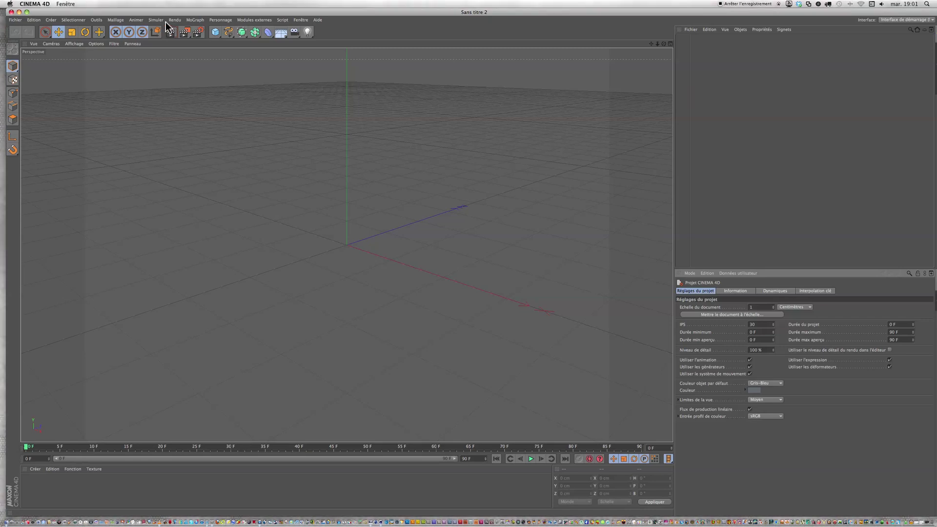
- Add a MoGraph Mo Texte object to the empty CINEMA 4D scene
{"action": "left_click", "coordinate": [194, 20]}
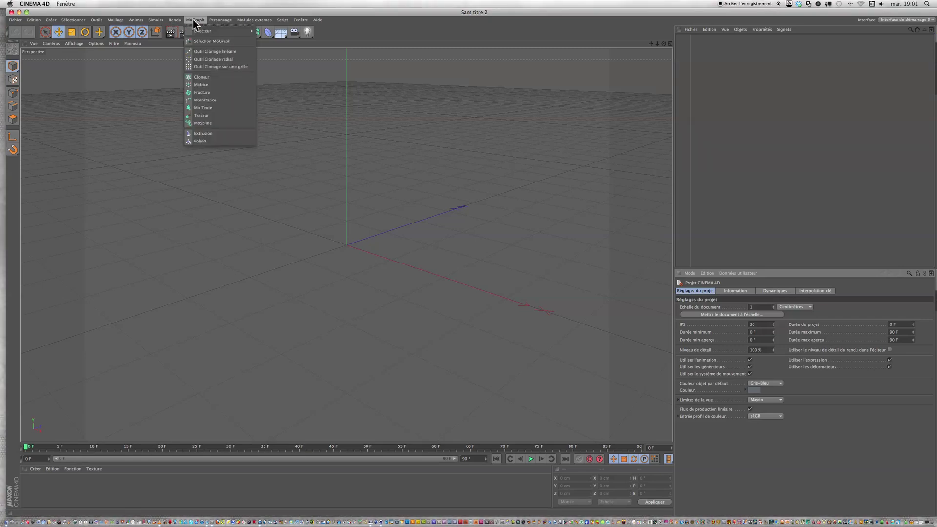
{"action": "left_click", "coordinate": [204, 108]}
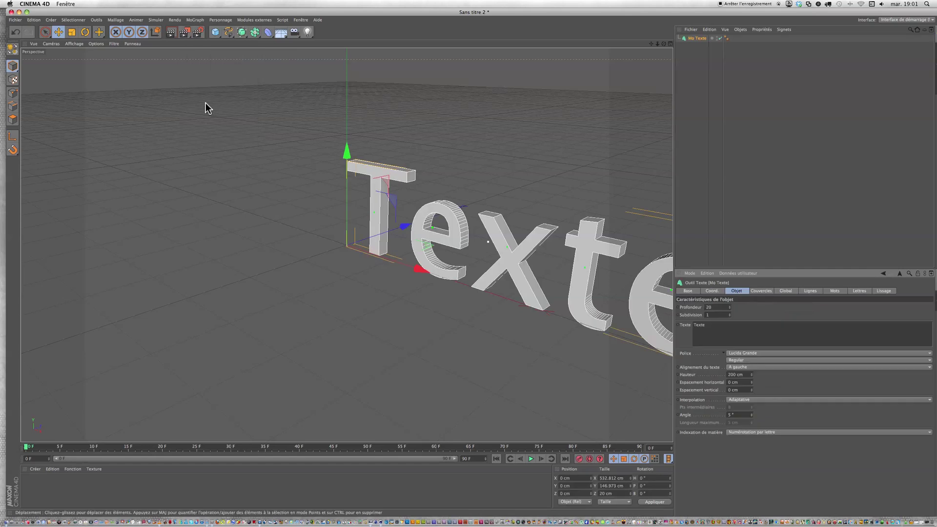
- Turn on the Mouseposé Effect to highlight the mouse pointer on screen
{"action": "left_click", "coordinate": [778, 5]}
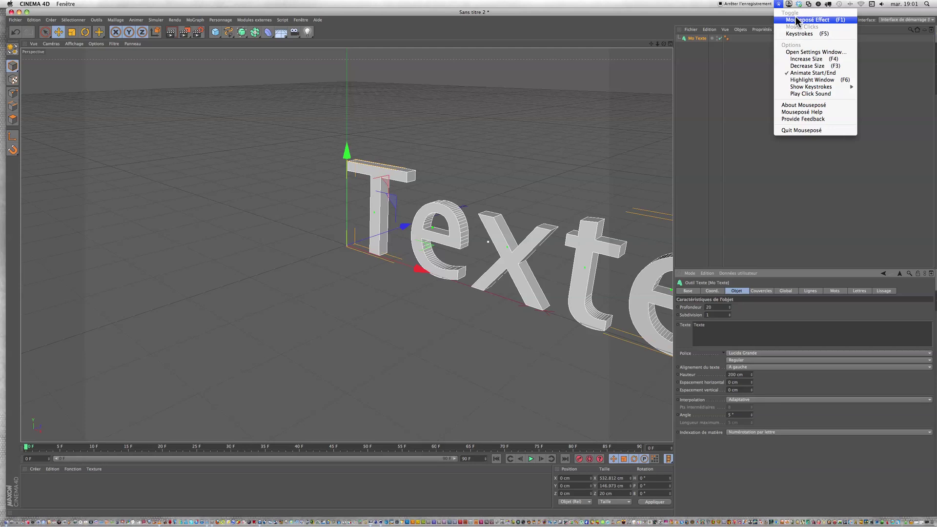
{"action": "left_click", "coordinate": [796, 20]}
{"action": "left_click", "coordinate": [788, 4]}
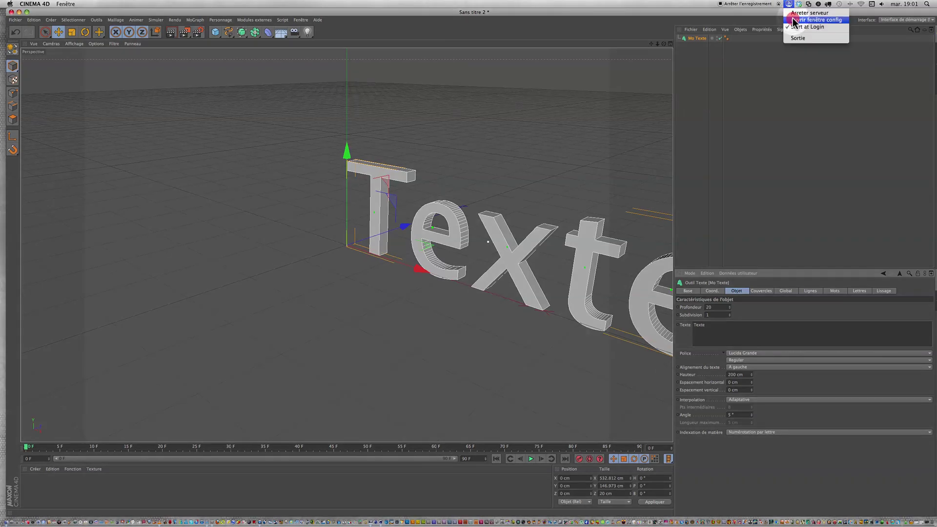
{"action": "left_click", "coordinate": [731, 91]}
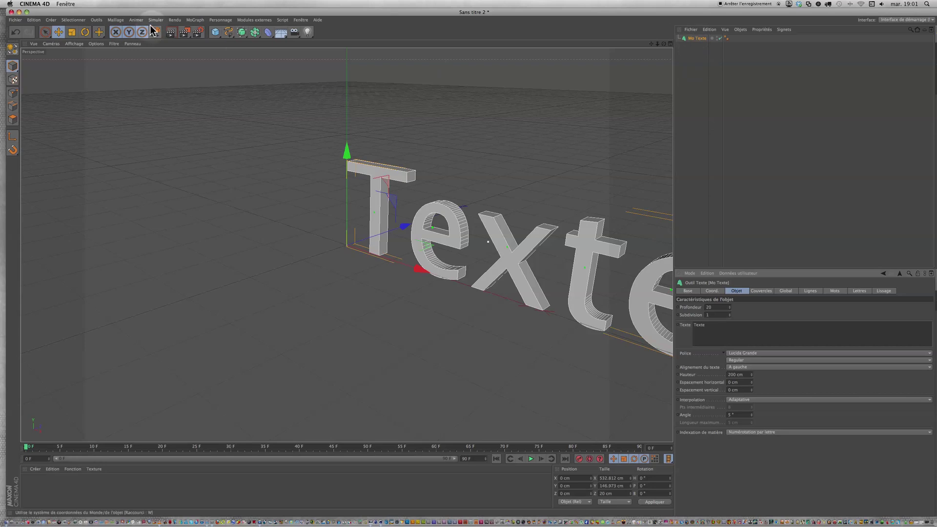
- Set the text alignment of the Mo Texte object to Centré
{"action": "left_click", "coordinate": [187, 21]}
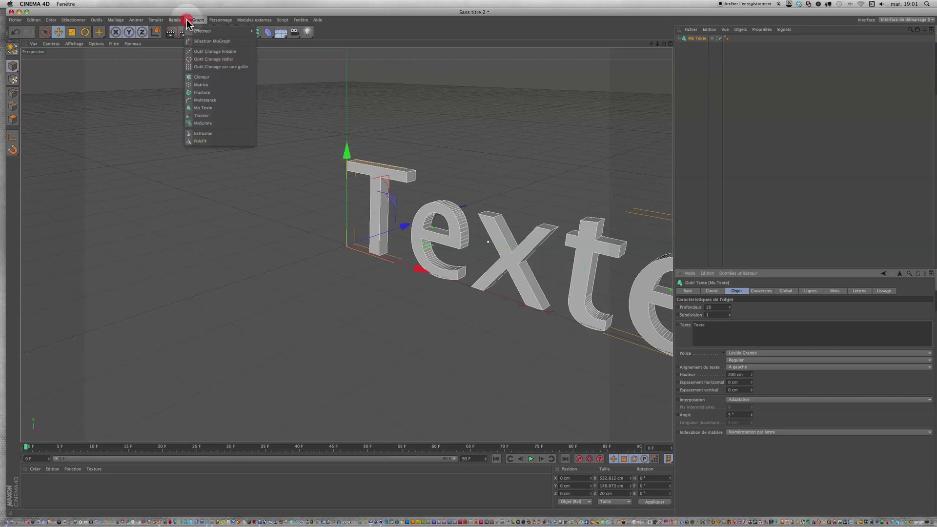
{"action": "left_click", "coordinate": [207, 108]}
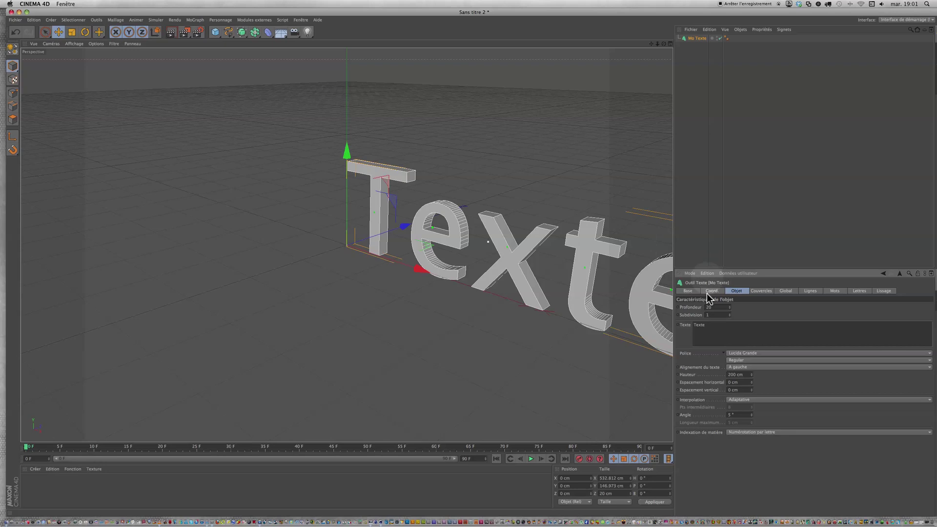
{"action": "left_click", "coordinate": [745, 368]}
{"action": "left_click", "coordinate": [735, 382]}
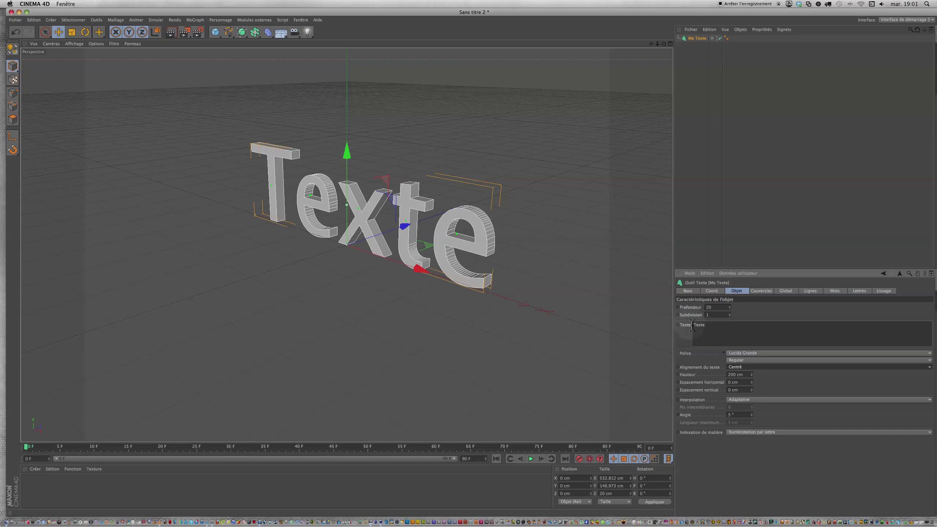
- Replace the Mo Texte object's text with GLIGOR and open its font list
{"action": "left_click", "coordinate": [713, 327]}
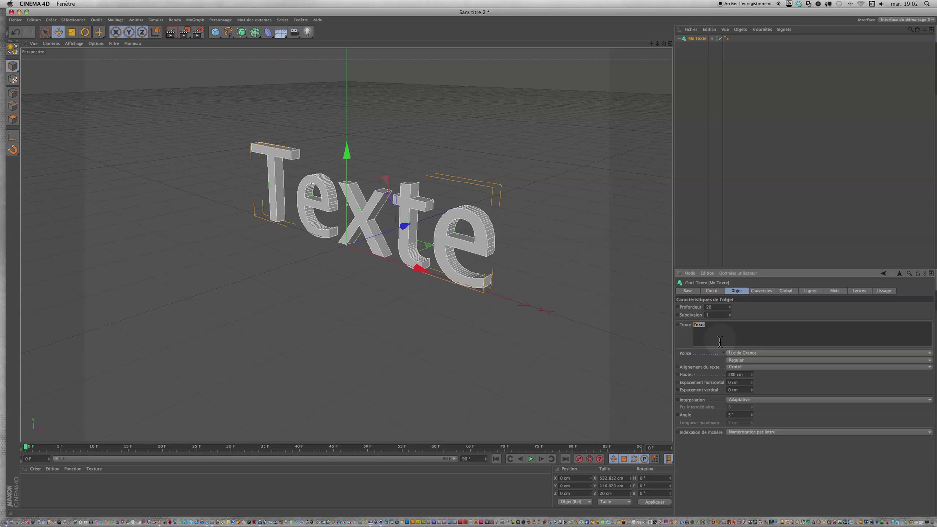
{"action": "type", "text": "C"}
{"action": "type", "text": "r"}
{"action": "left_click_drag", "start_coordinate": [711, 327], "coordinate": [693, 330]}
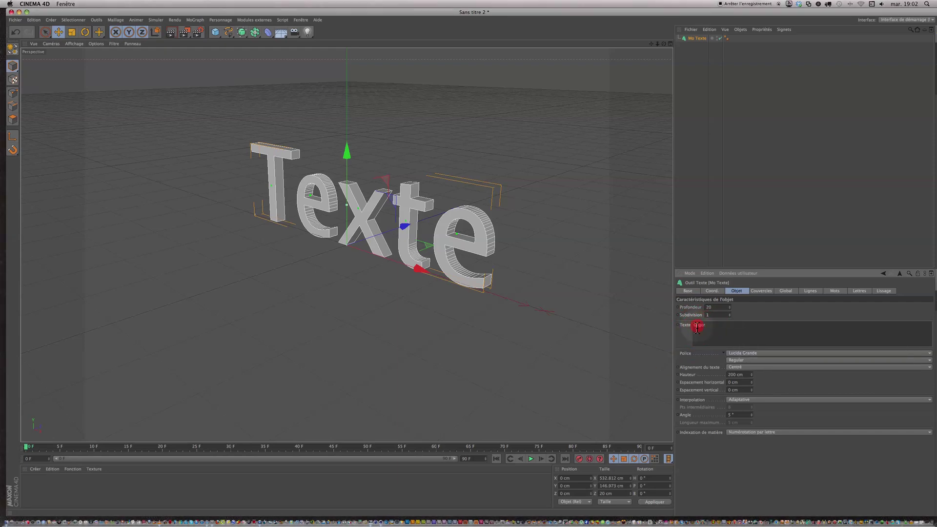
{"action": "double_click", "coordinate": [696, 325]}
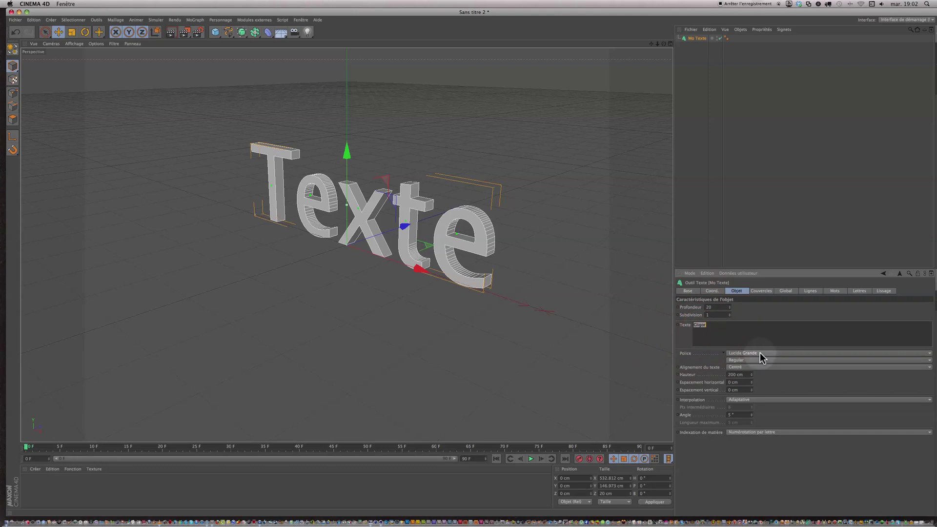
{"action": "type", "text": "GLIGOR"}
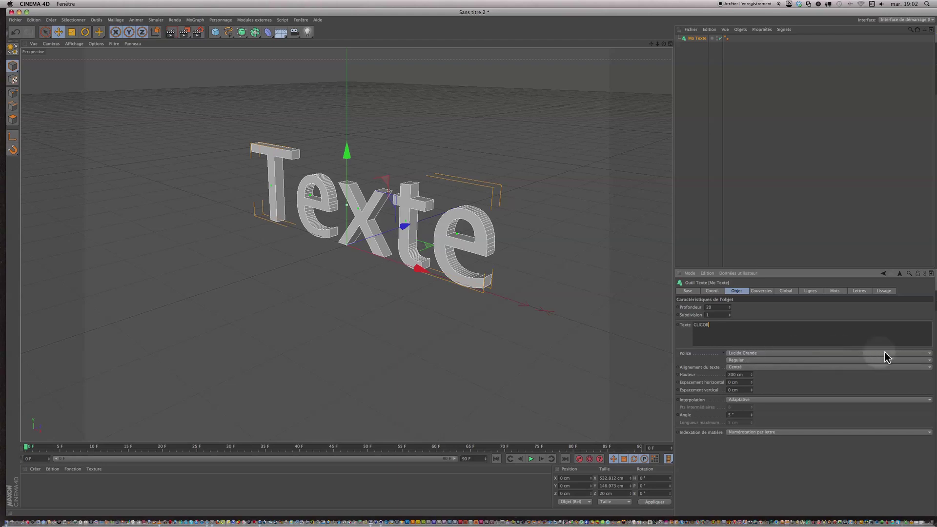
{"action": "left_click", "coordinate": [924, 352]}
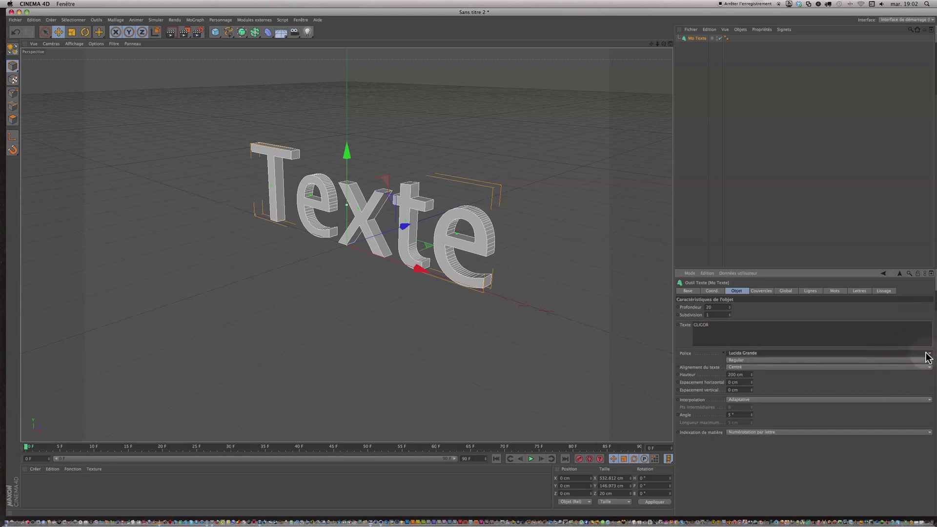
{"action": "left_click", "coordinate": [927, 356]}
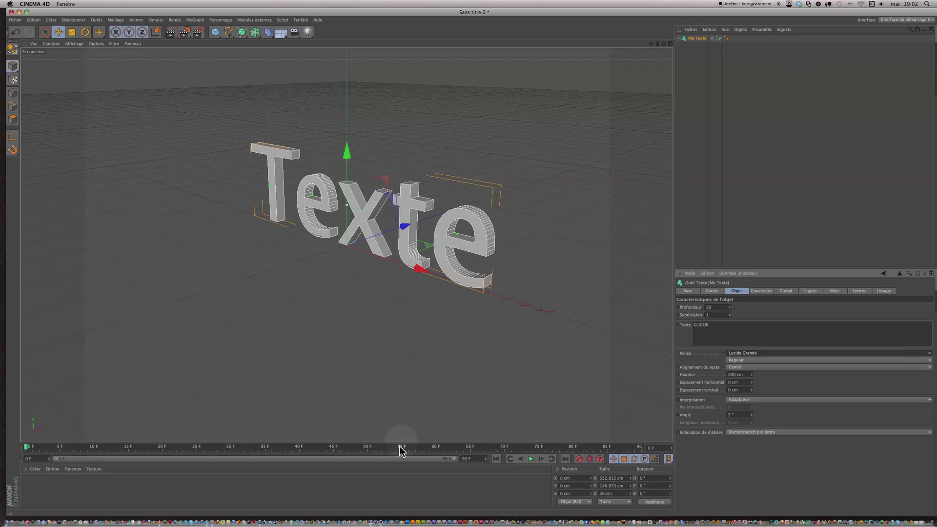
- Restart the Mouseposé Effect by turning it off and on again, and toggle its Keystrokes option
{"action": "left_click", "coordinate": [780, 4]}
{"action": "left_click", "coordinate": [783, 20]}
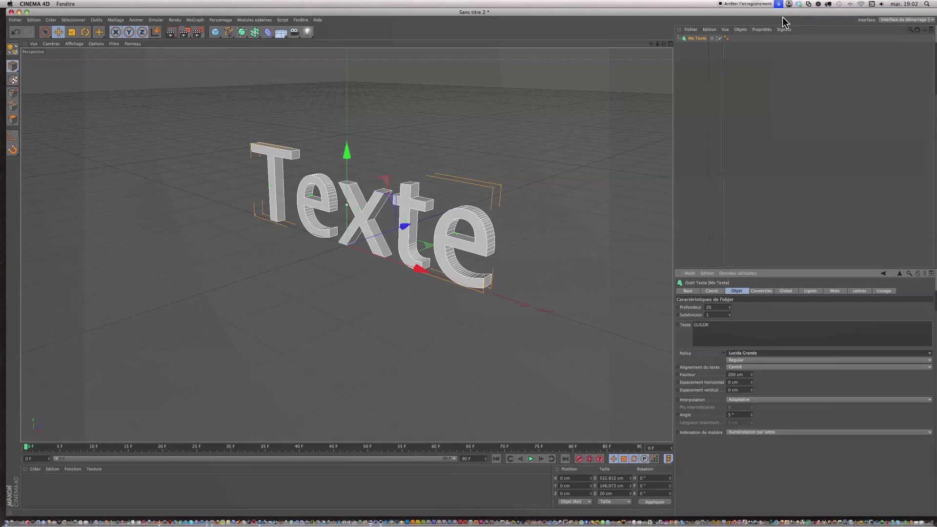
{"action": "left_click", "coordinate": [780, 4]}
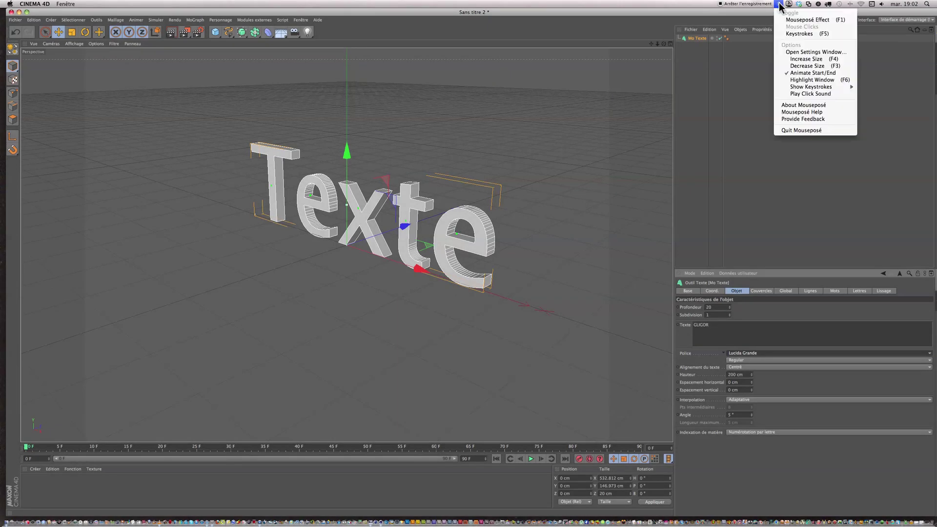
{"action": "left_click", "coordinate": [786, 19]}
{"action": "left_click", "coordinate": [780, 3]}
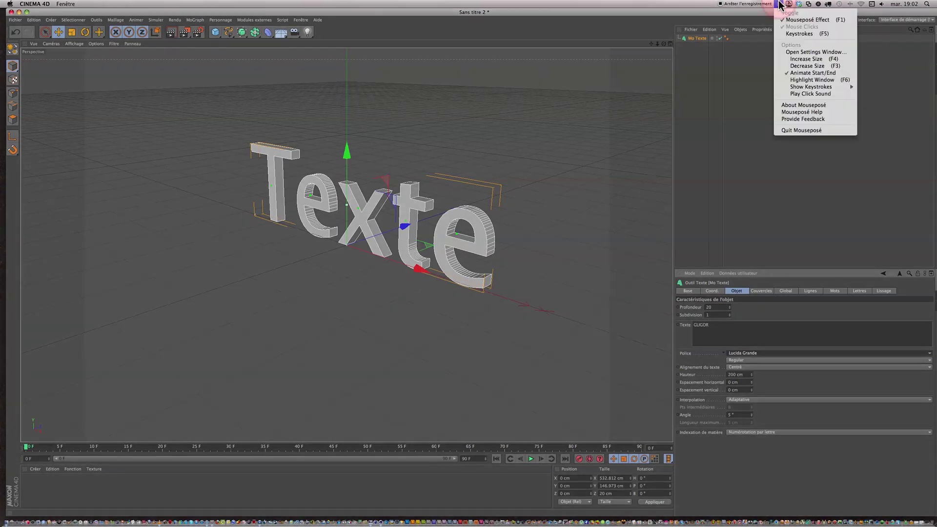
{"action": "left_click", "coordinate": [798, 33]}
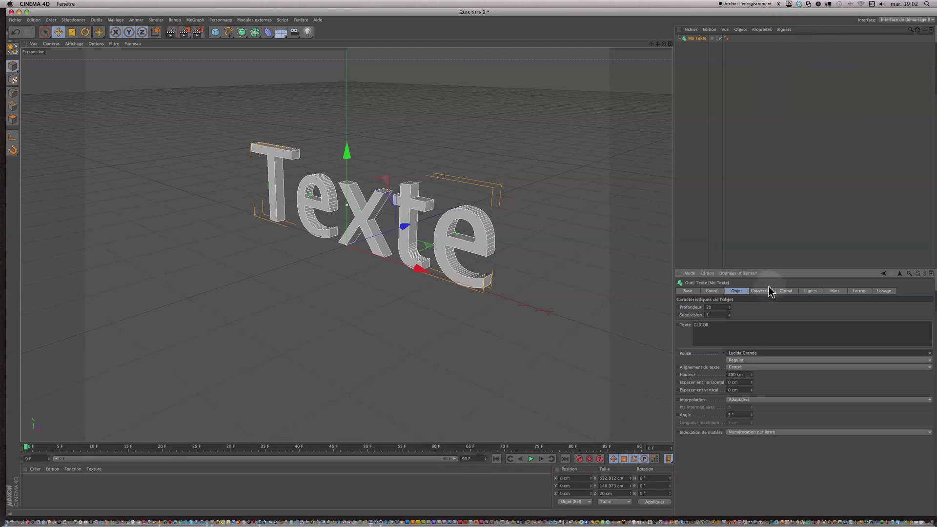
- Change the font of the GLIGOR text to Xirod
{"action": "left_click", "coordinate": [771, 352]}
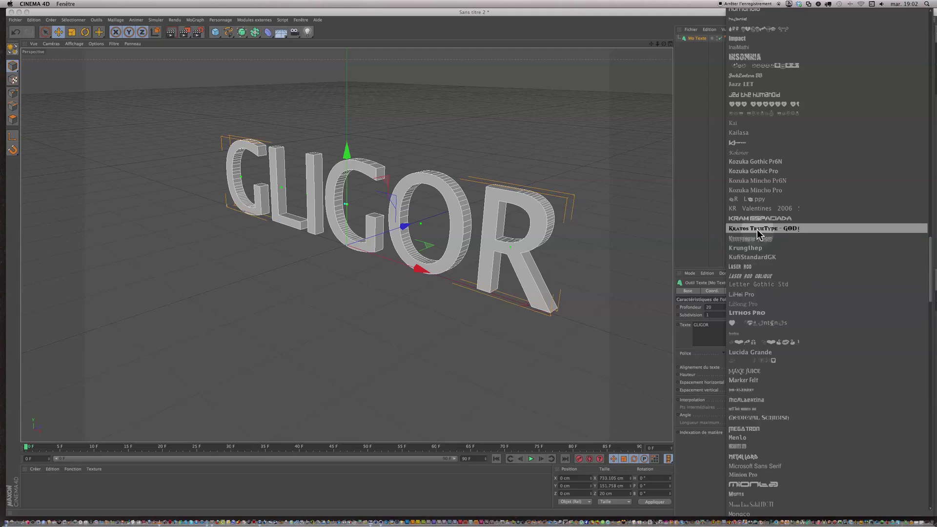
{"action": "scroll", "coordinate": [757, 230], "scroll_direction": "down", "scroll_amount": 15}
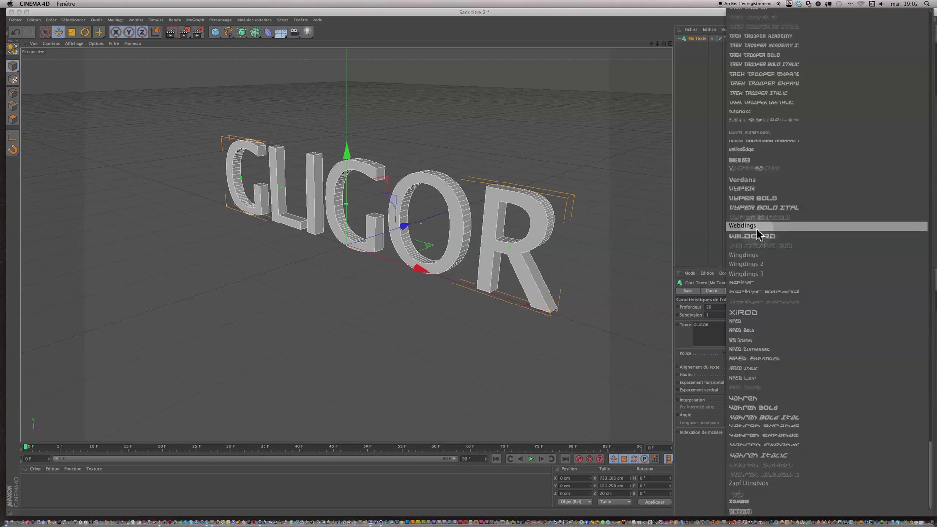
{"action": "left_click", "coordinate": [757, 311]}
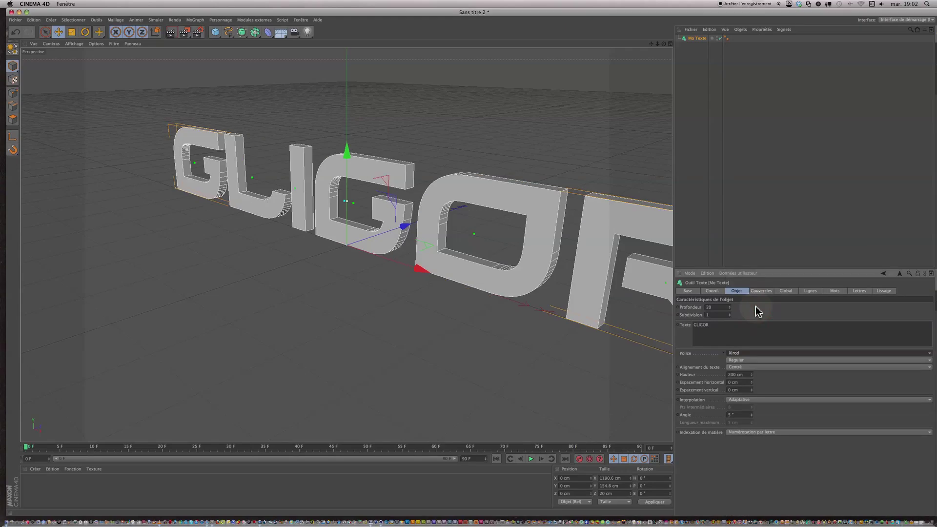
- Set the extrusion depth (Profondeur) of the Mo Texte object to 80
{"action": "left_click", "coordinate": [549, 206]}
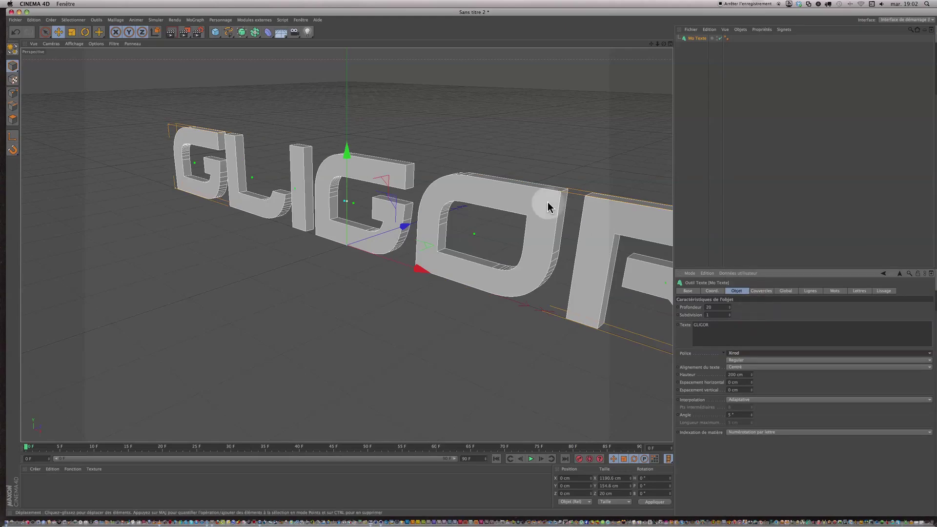
{"action": "scroll", "coordinate": [568, 205], "scroll_direction": "down", "scroll_amount": 4}
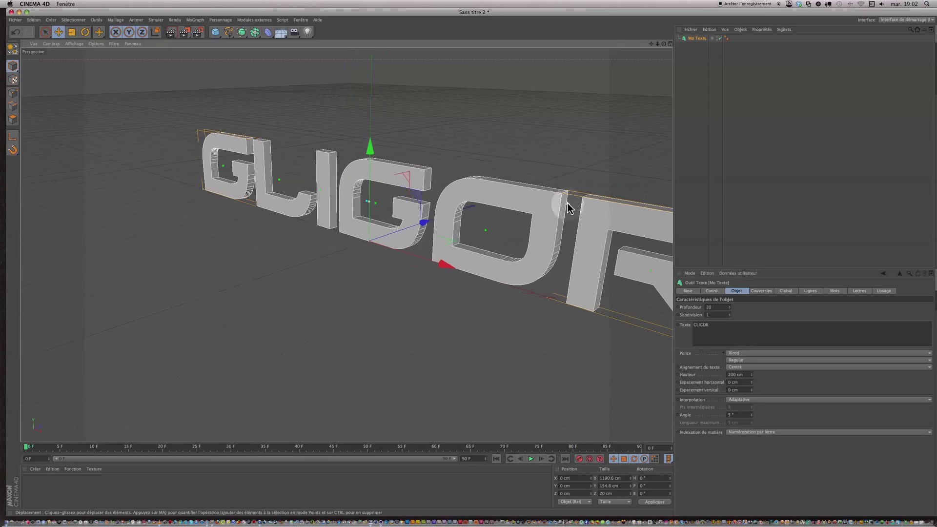
{"action": "left_click_drag", "start_coordinate": [652, 45], "coordinate": [468, 264]}
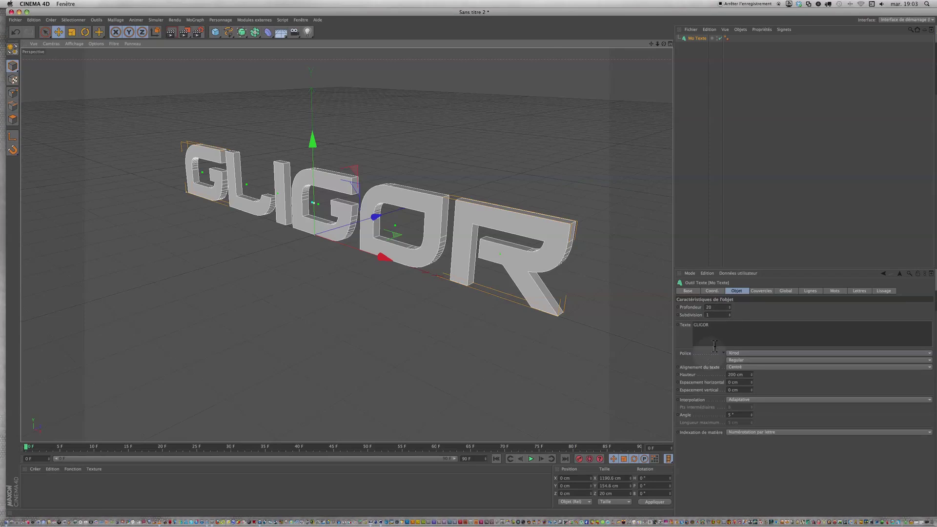
{"action": "left_click_drag", "start_coordinate": [731, 308], "coordinate": [730, 310]}
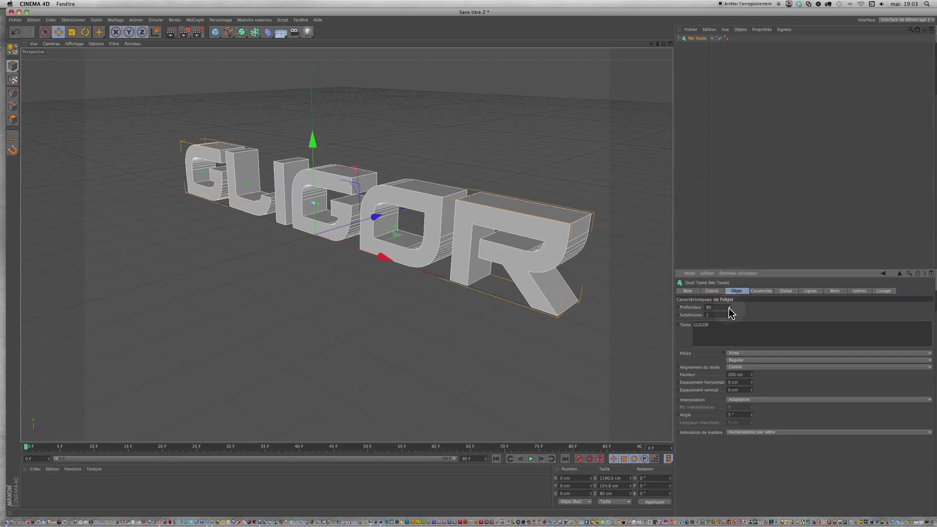
- Give the text bevelled caps by setting both Début and Fin to Couvercle et biseau
{"action": "left_click", "coordinate": [757, 292]}
{"action": "left_click_drag", "start_coordinate": [780, 307], "coordinate": [776, 338]}
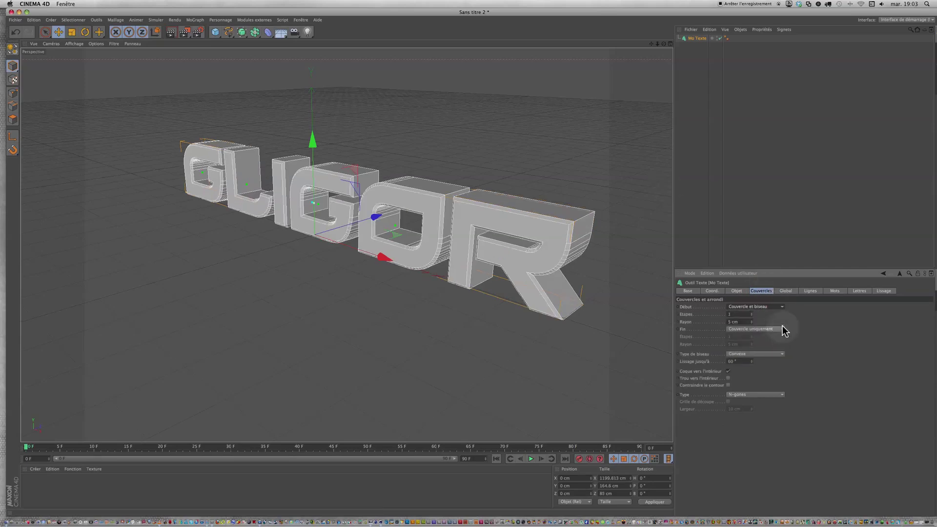
{"action": "left_click_drag", "start_coordinate": [781, 329], "coordinate": [779, 360]}
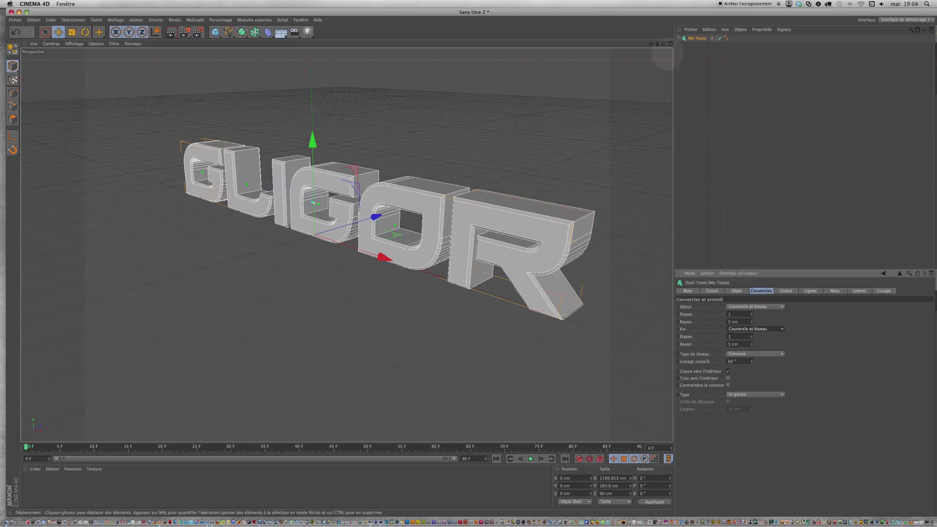
- Try the Sans option for the text's end cap and return it to Couvercle et biseau
{"action": "left_click_drag", "start_coordinate": [664, 44], "coordinate": [466, 261]}
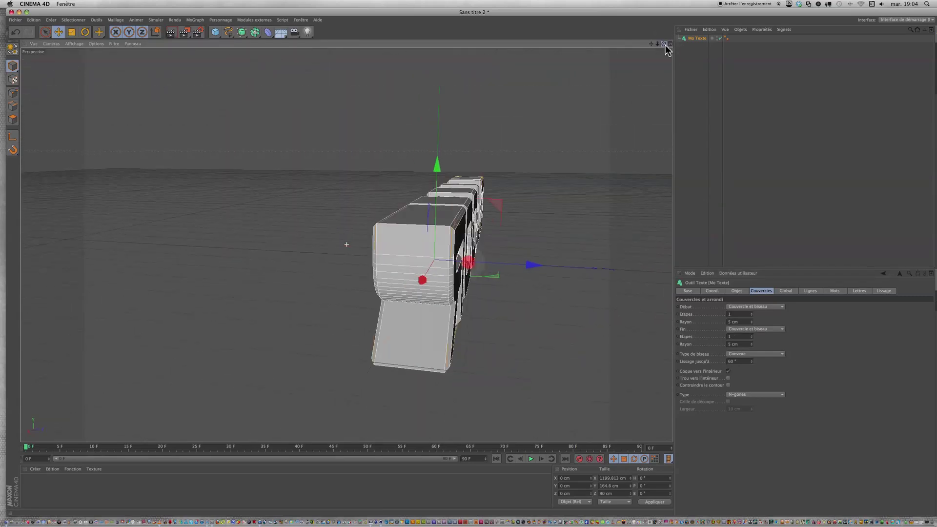
{"action": "left_click", "coordinate": [775, 329]}
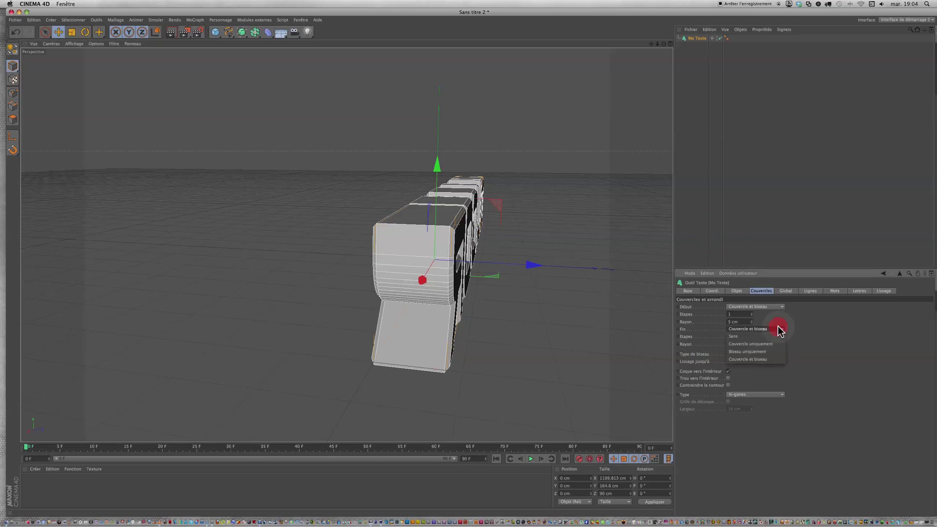
{"action": "left_click", "coordinate": [775, 337]}
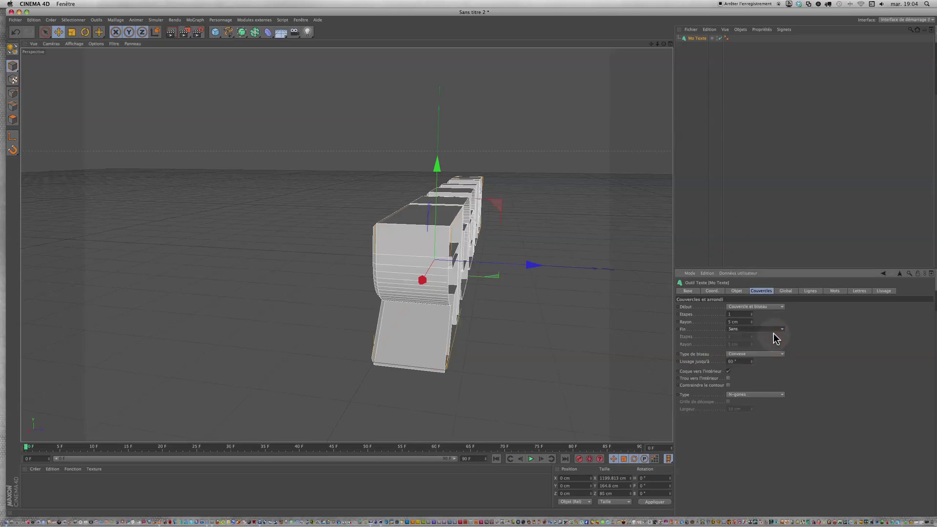
{"action": "left_click", "coordinate": [778, 328]}
{"action": "left_click", "coordinate": [776, 359]}
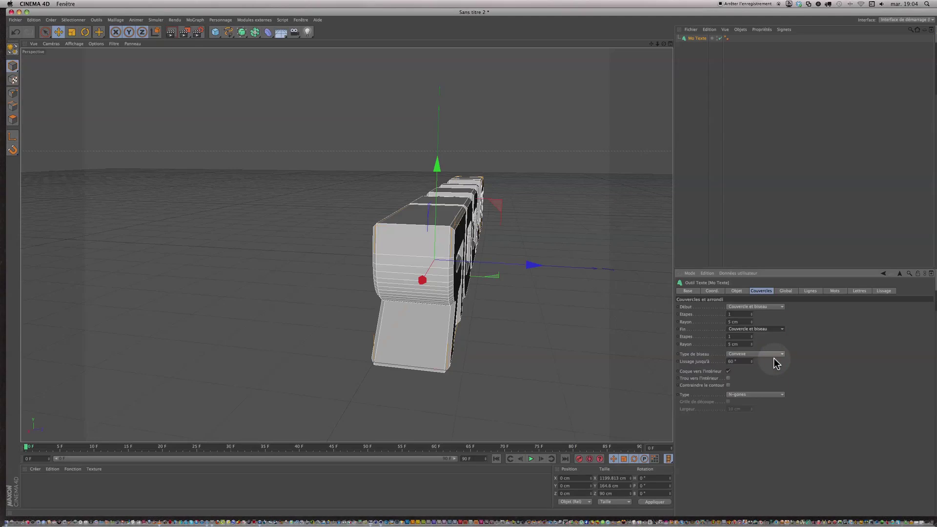
- Set the bevel steps (Etapes) to 3 and the radius (Rayon) to 4 cm for both the start and end caps
{"action": "left_click_drag", "start_coordinate": [664, 44], "coordinate": [469, 263]}
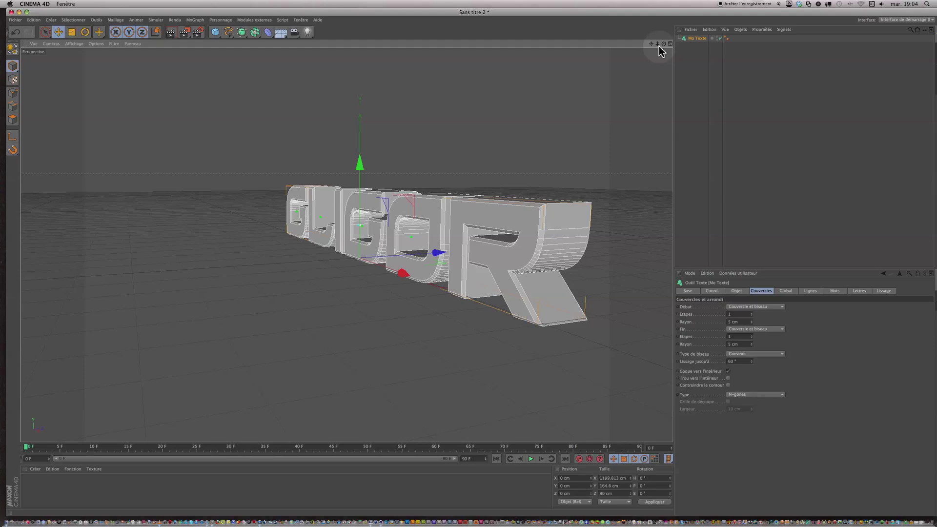
{"action": "left_click", "coordinate": [752, 312]}
{"action": "left_click", "coordinate": [752, 313]}
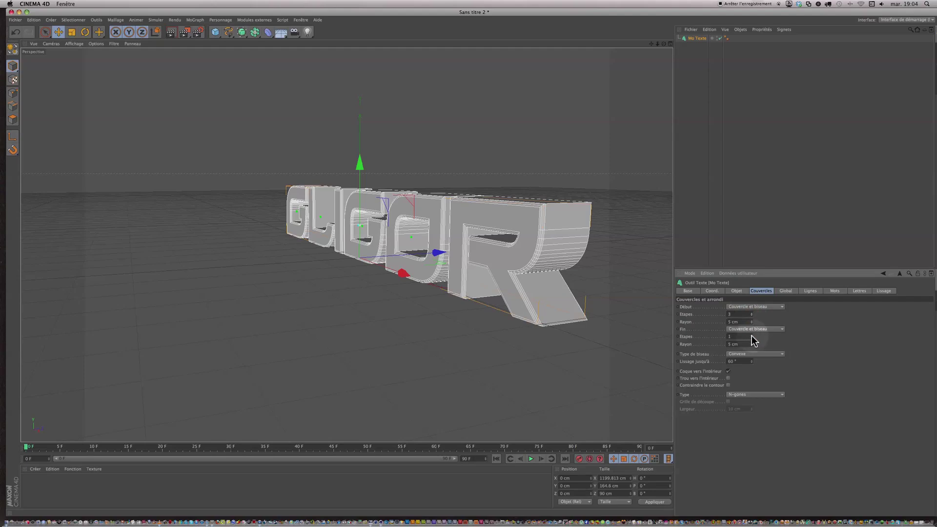
{"action": "left_click", "coordinate": [752, 336]}
{"action": "left_click", "coordinate": [752, 336]}
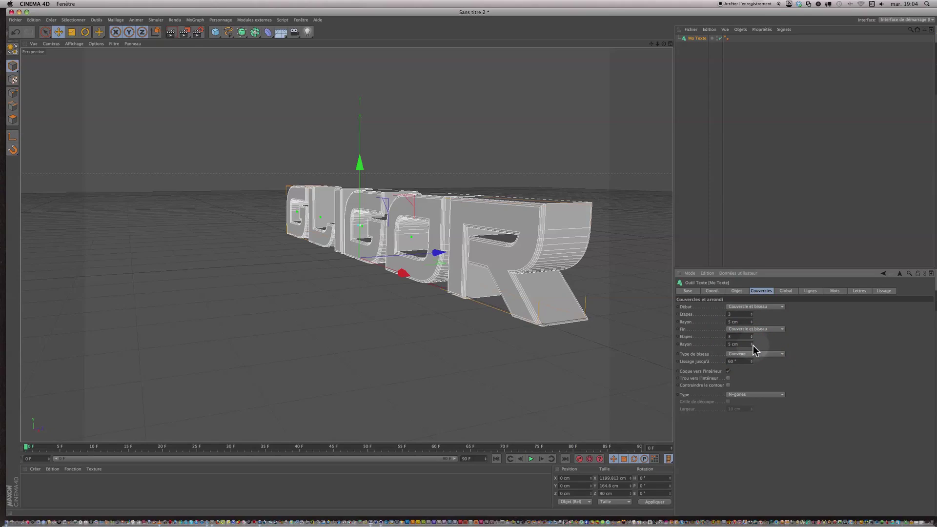
{"action": "left_click", "coordinate": [752, 345]}
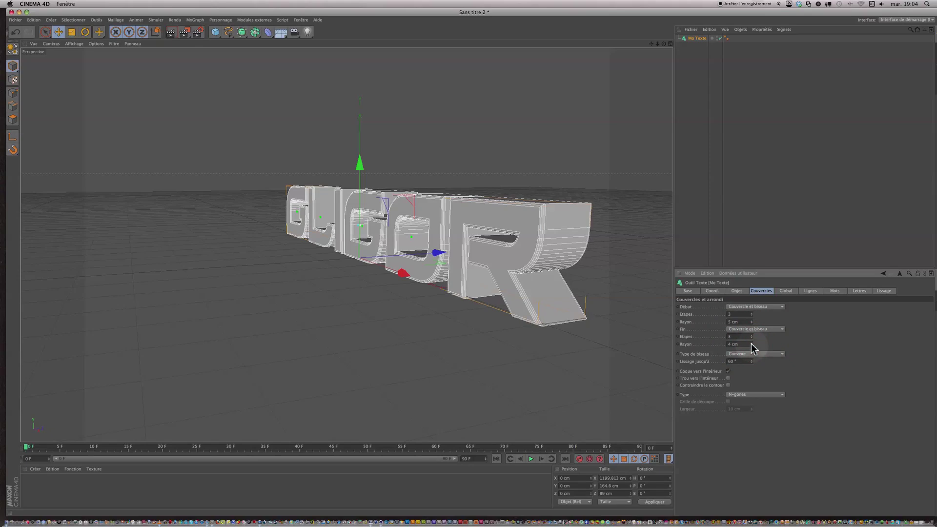
{"action": "left_click", "coordinate": [751, 323]}
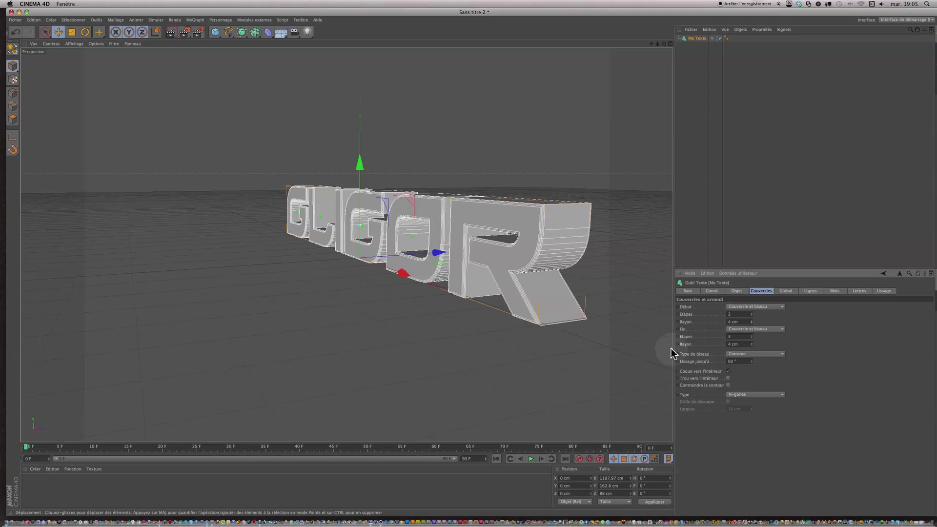
- Change the cap polygon type of the Mo Texte object to Quadrangles
{"action": "left_click", "coordinate": [737, 291]}
{"action": "left_click", "coordinate": [712, 291]}
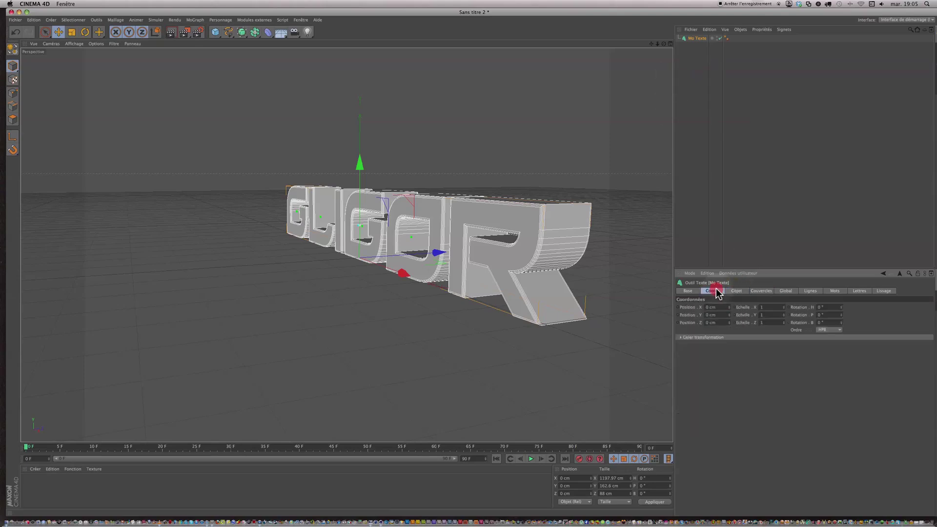
{"action": "left_click", "coordinate": [765, 291]}
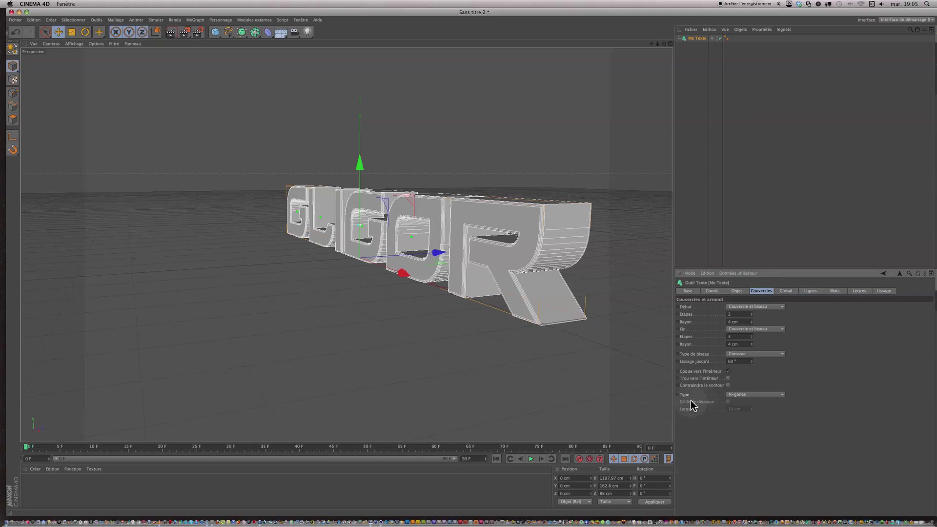
{"action": "left_click", "coordinate": [750, 395]}
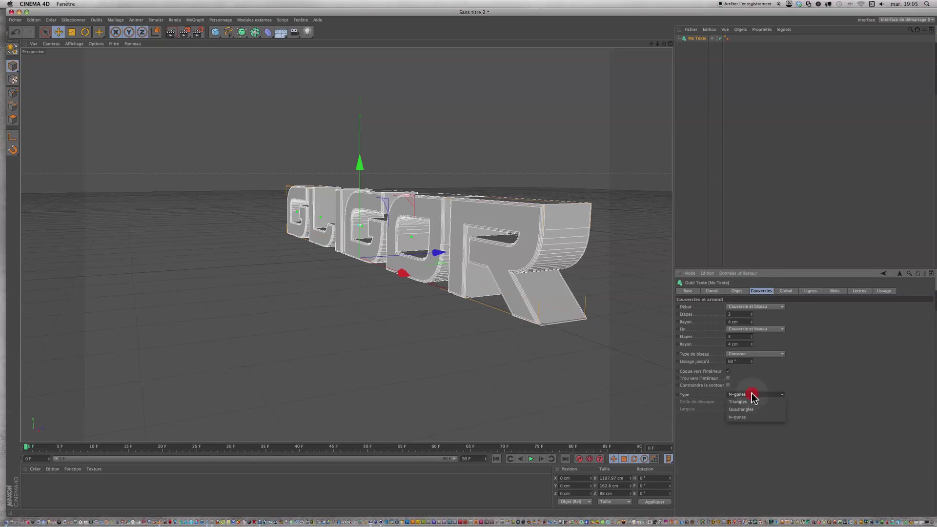
{"action": "mouse_move", "coordinate": [752, 393]}
{"action": "left_mouse_down"}
{"action": "mouse_move", "coordinate": [754, 406]}
{"action": "mouse_move", "coordinate": [755, 384]}
{"action": "left_mouse_up"}
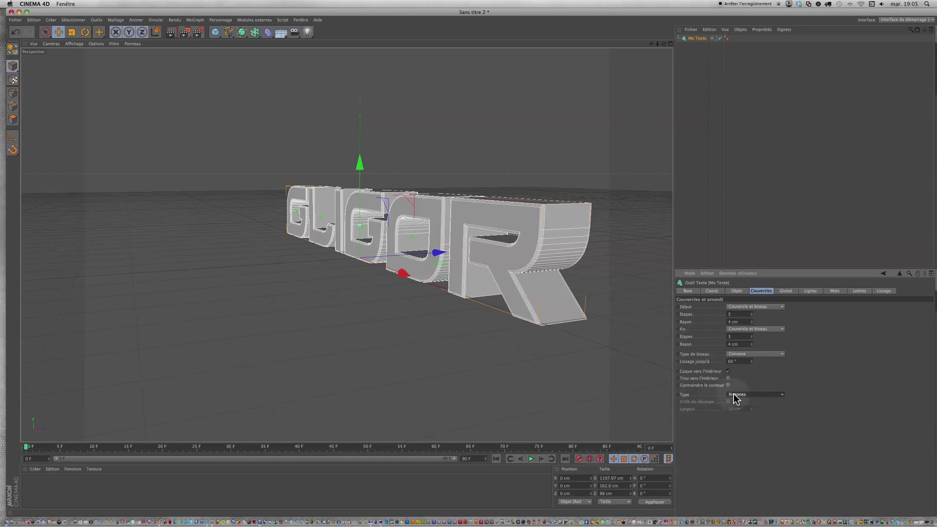
{"action": "left_click", "coordinate": [739, 394]}
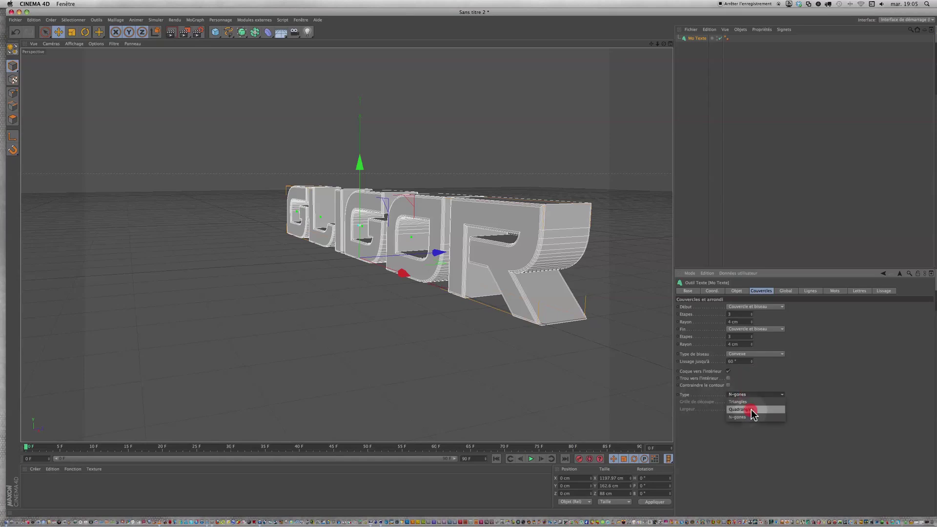
{"action": "left_click", "coordinate": [752, 410]}
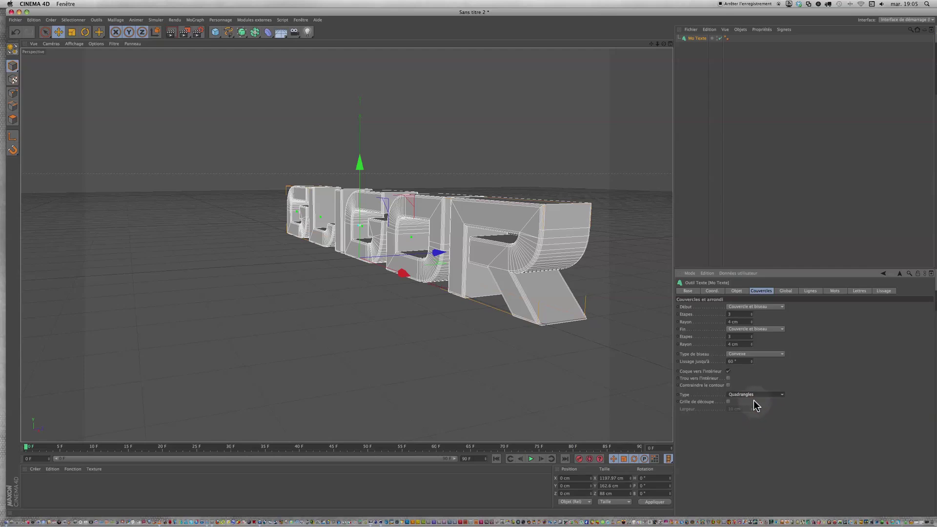
- Switch the cap type to N-gones for comparison and set it back to Quadrangles
{"action": "left_click", "coordinate": [754, 394]}
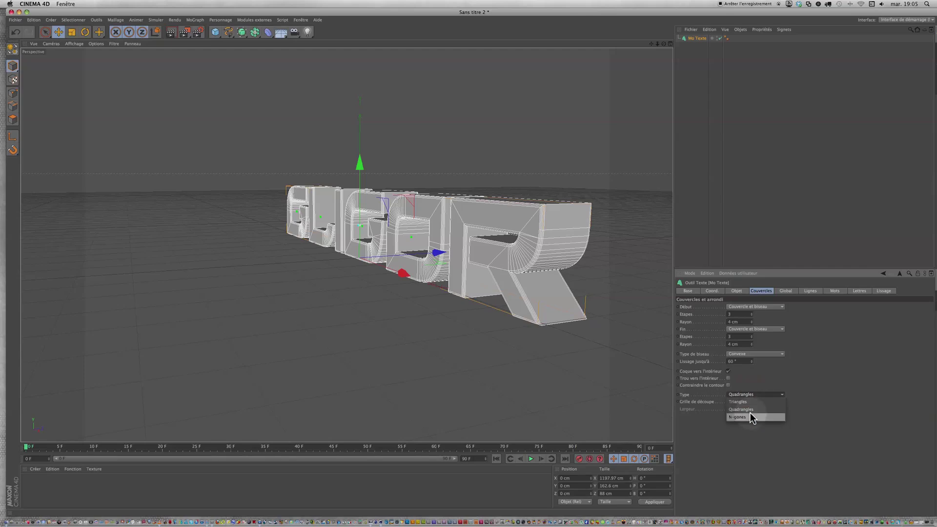
{"action": "left_click", "coordinate": [750, 416]}
{"action": "left_click", "coordinate": [750, 395]}
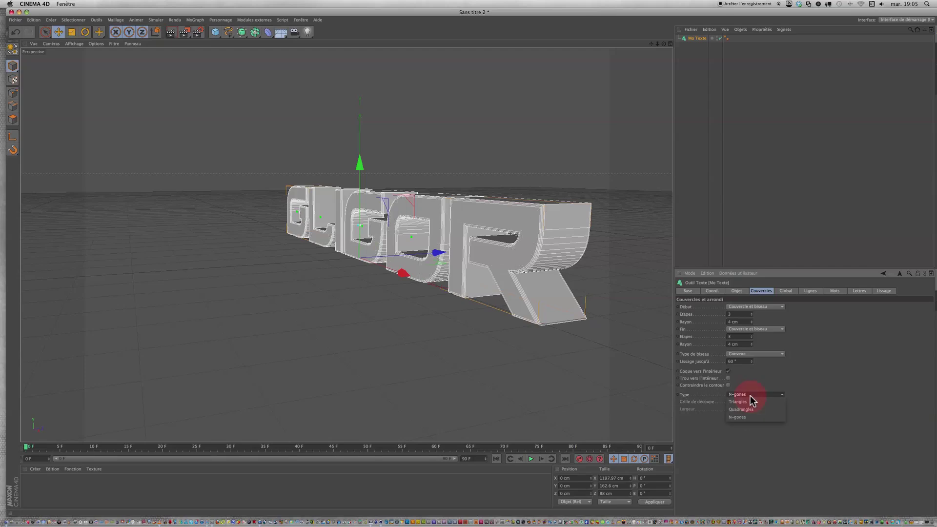
{"action": "left_click", "coordinate": [751, 410]}
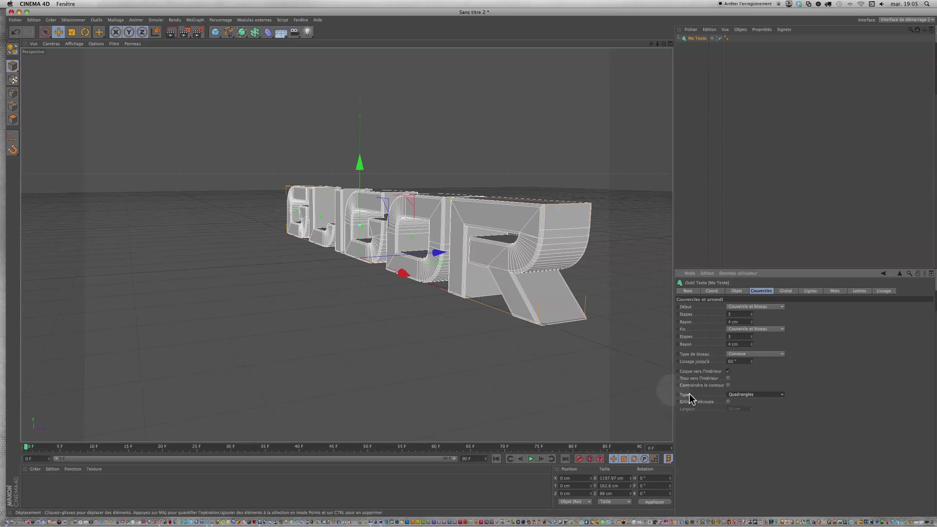
{"action": "left_click", "coordinate": [742, 396]}
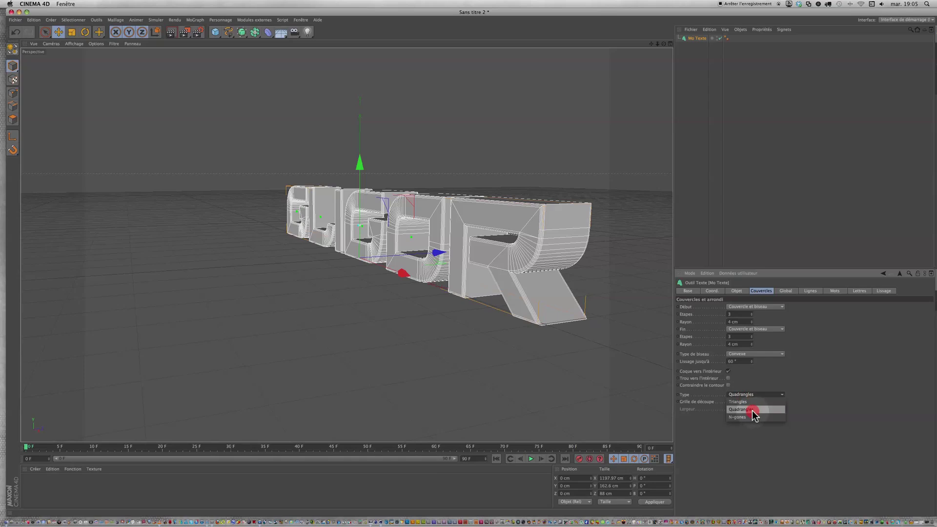
{"action": "left_click", "coordinate": [753, 413]}
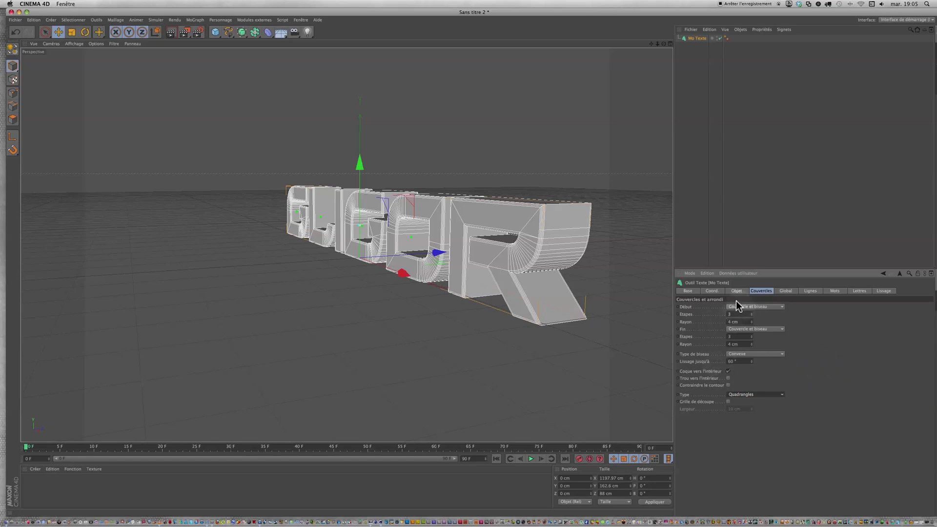
- Set the Subdivision of the text's extrusion to 5
{"action": "left_click", "coordinate": [738, 291]}
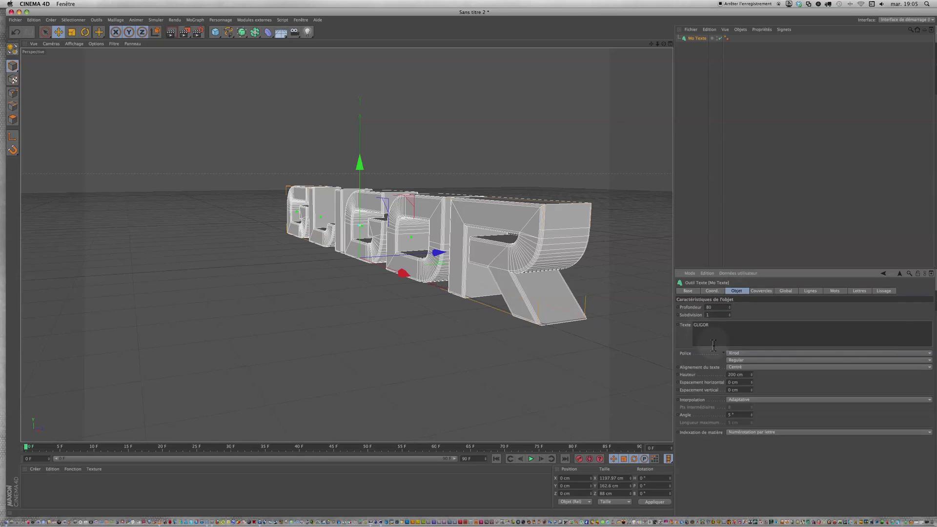
{"action": "left_click", "coordinate": [730, 314]}
{"action": "left_click", "coordinate": [731, 314]}
{"action": "left_click", "coordinate": [731, 314]}
{"action": "left_click", "coordinate": [731, 314]}
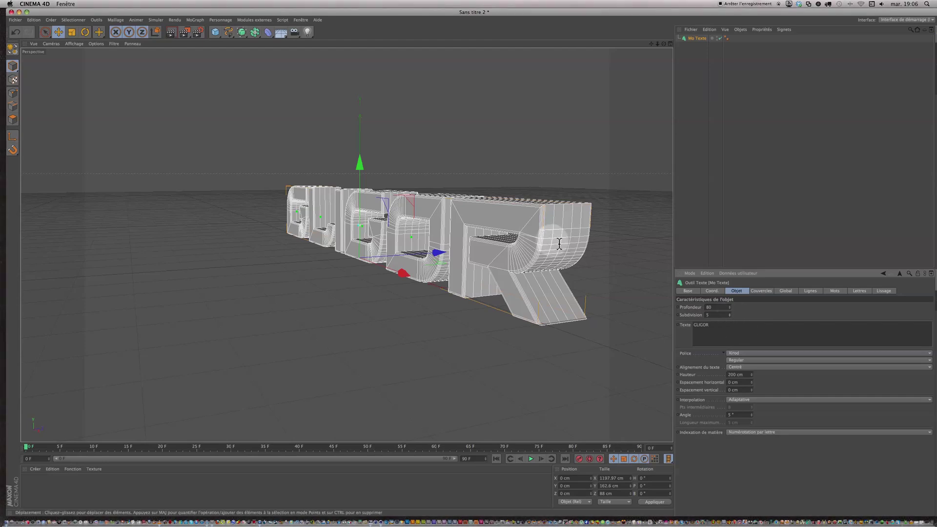
- Raise the Subdivision of the Mo Texte extrusion to 12
{"action": "left_click", "coordinate": [730, 314]}
{"action": "left_click", "coordinate": [731, 314]}
{"action": "left_click", "coordinate": [731, 314]}
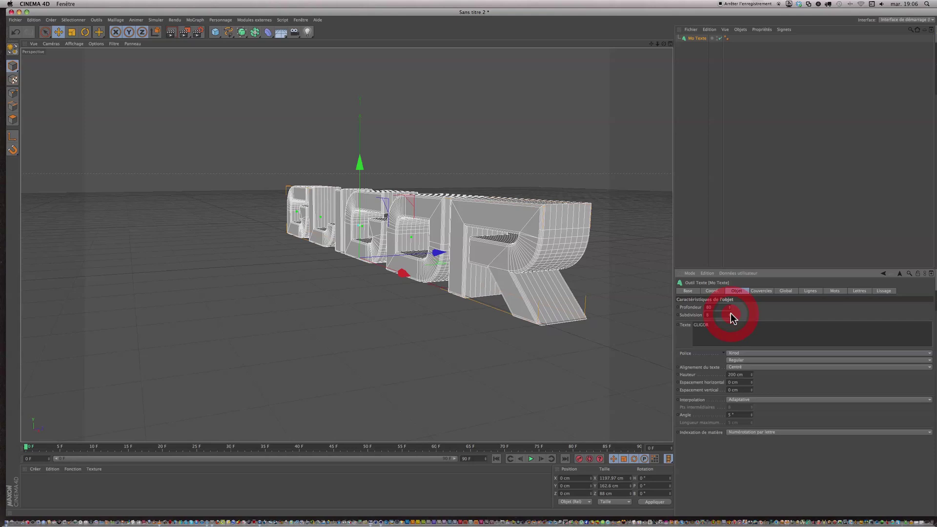
{"action": "left_click", "coordinate": [730, 313]}
{"action": "left_click", "coordinate": [731, 314]}
{"action": "left_click", "coordinate": [731, 313]}
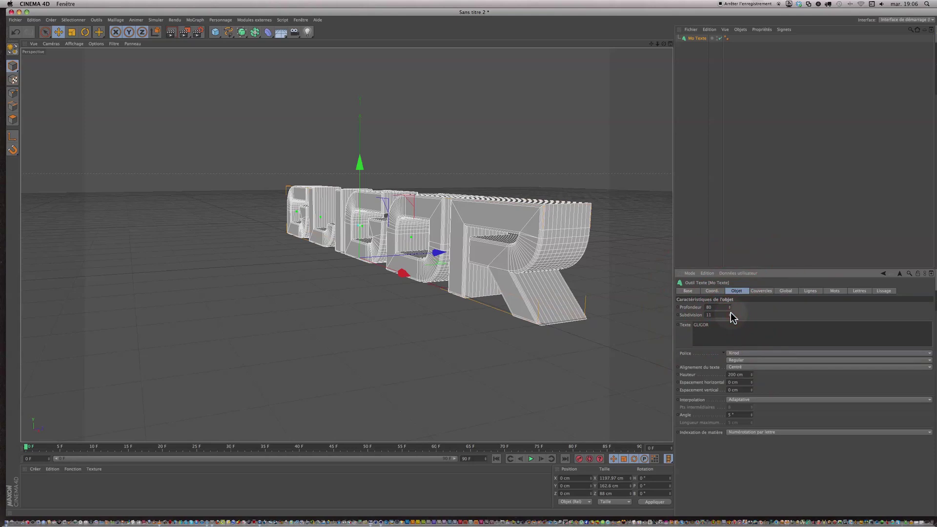
{"action": "left_click", "coordinate": [731, 314]}
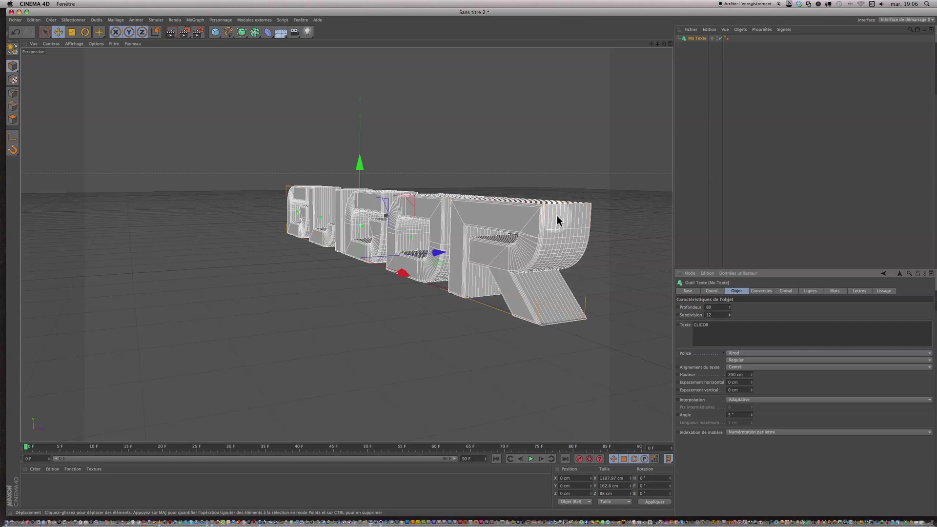
- Compare the text's cap type by switching it to N-gones and returning it to Quadrangles
{"action": "left_click", "coordinate": [761, 291]}
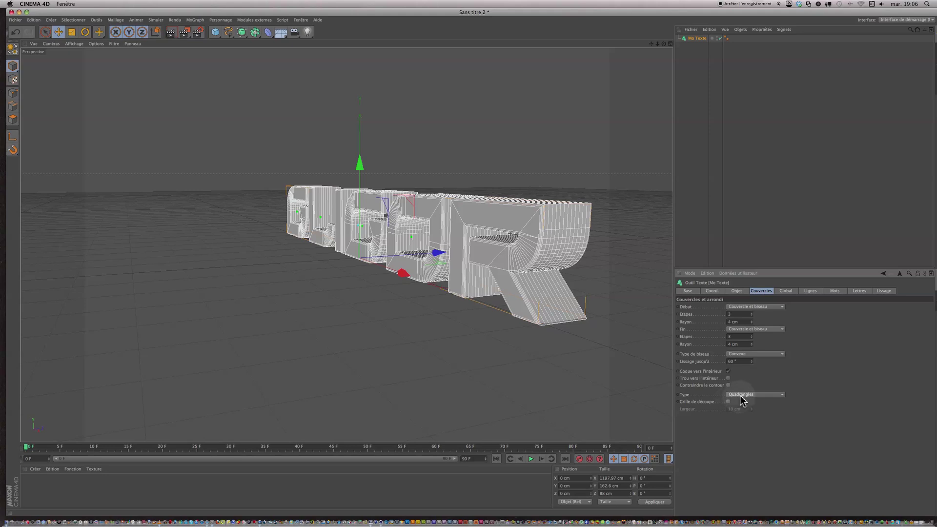
{"action": "left_click", "coordinate": [777, 396]}
{"action": "left_click", "coordinate": [767, 417]}
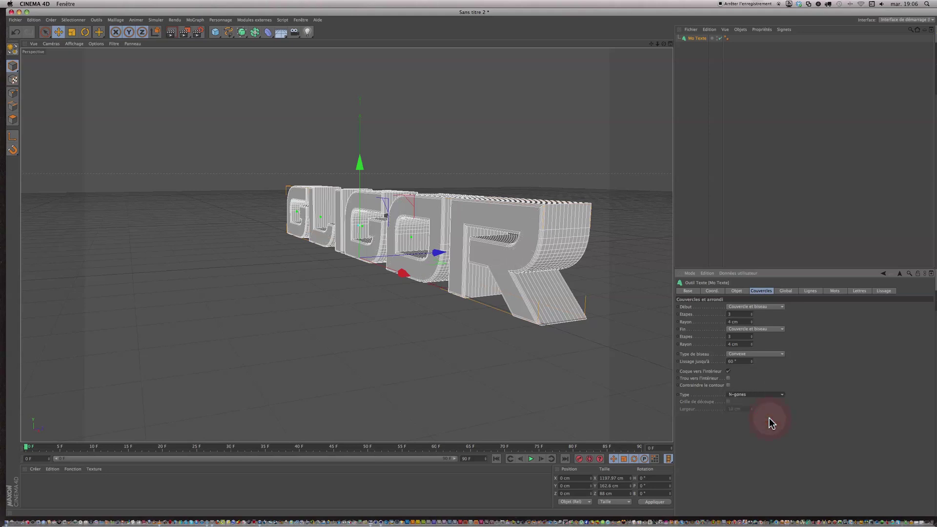
{"action": "left_click", "coordinate": [729, 403]}
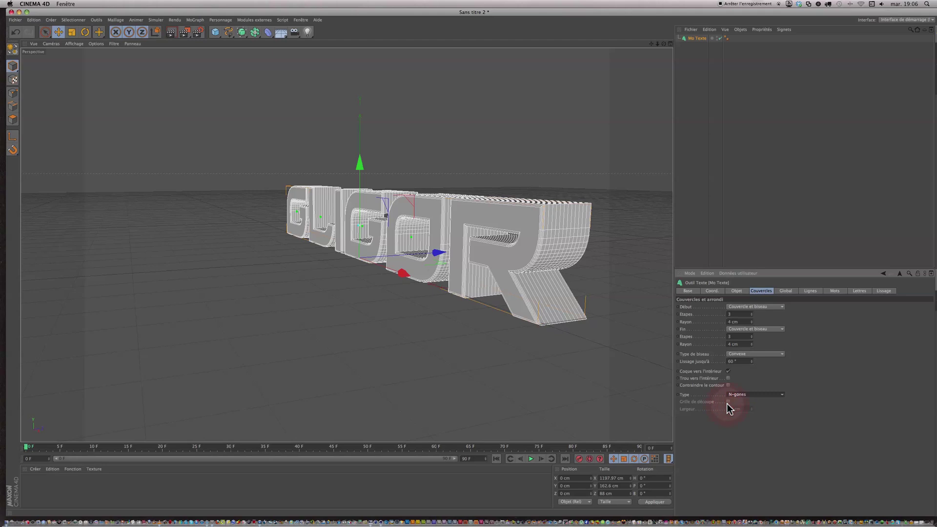
{"action": "left_click", "coordinate": [730, 400]}
{"action": "left_click", "coordinate": [754, 395]}
{"action": "left_click", "coordinate": [756, 409]}
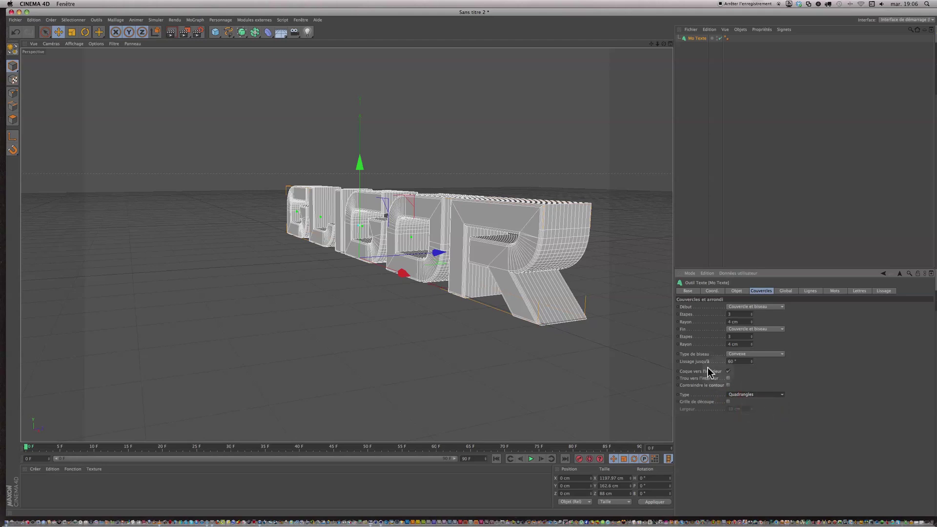
- Toggle the regular grid option (Grille de découpe) on the caps to compare, leaving it enabled
{"action": "left_click", "coordinate": [729, 402]}
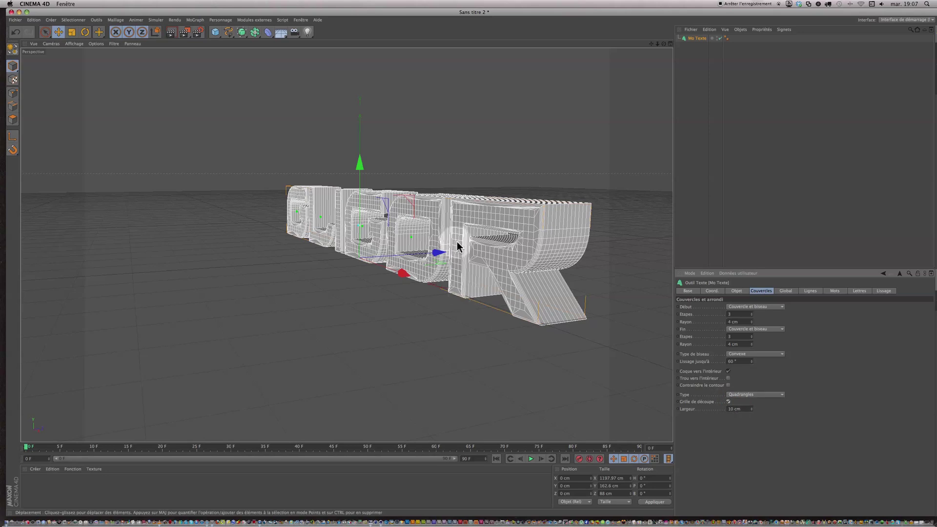
{"action": "left_click", "coordinate": [728, 401]}
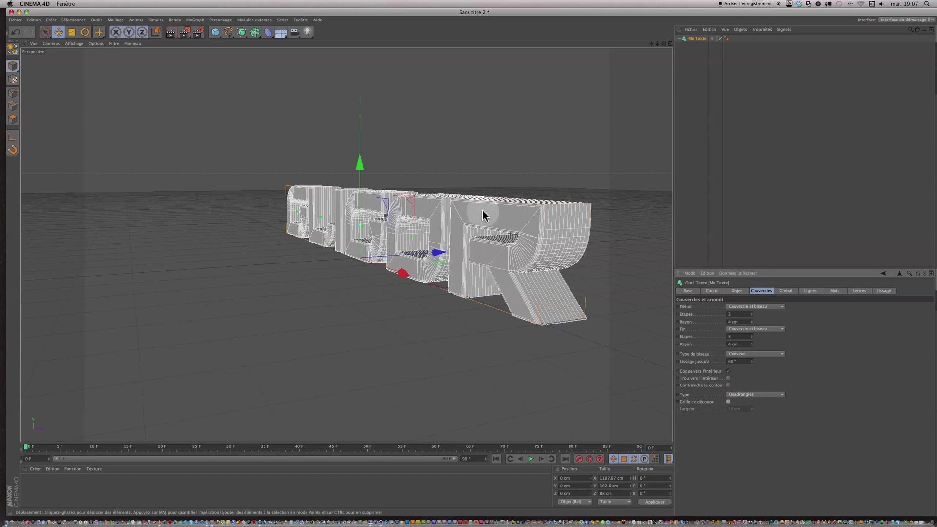
{"action": "left_click", "coordinate": [728, 402]}
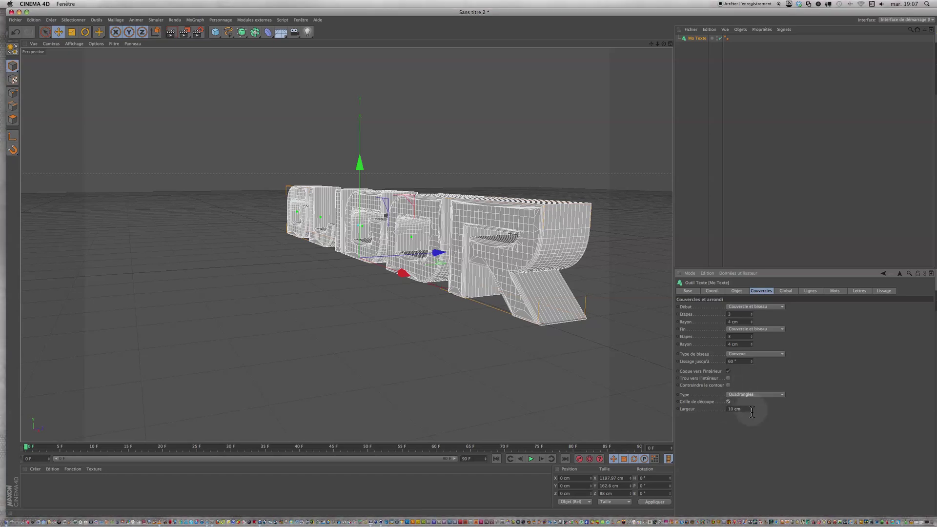
- Try a cap grid width (Largeur) of 5 m, and correct it to 5 cm
{"action": "left_click", "coordinate": [732, 409]}
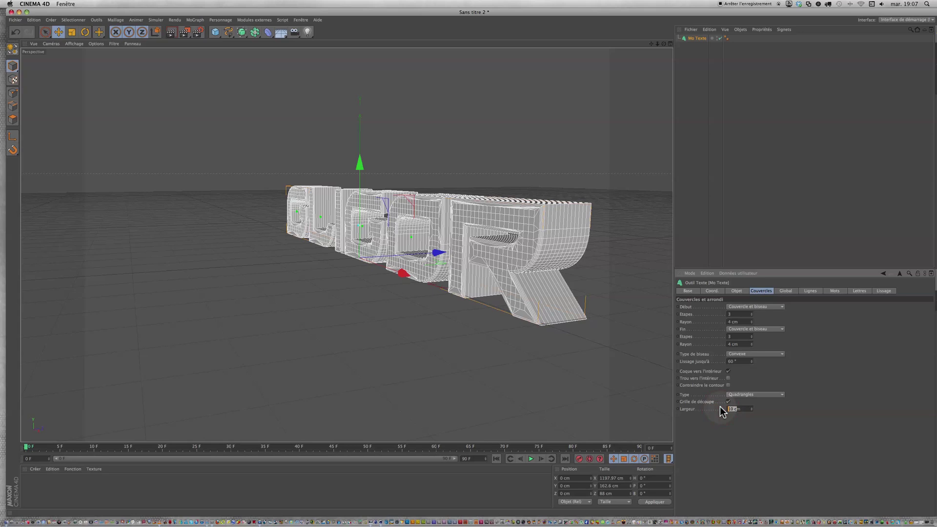
{"action": "key", "text": "shift"}
{"action": "type", "text": "5m"}
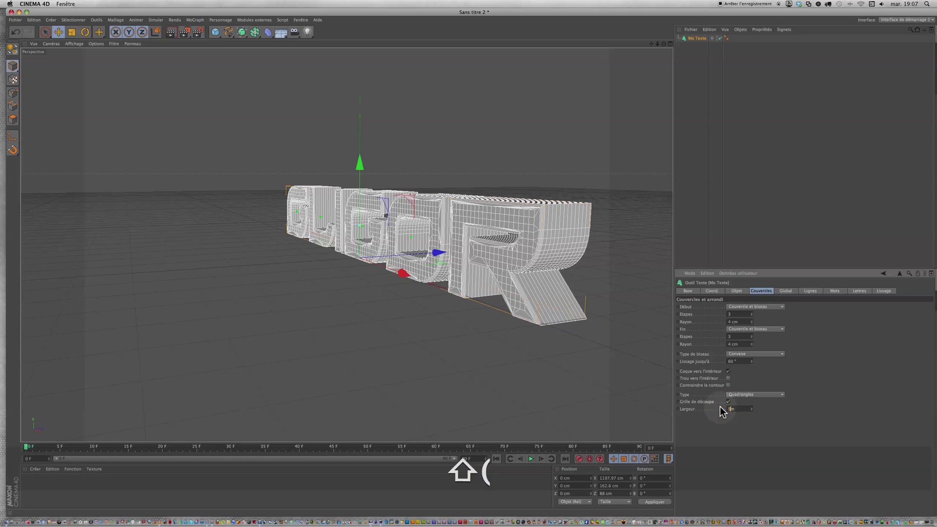
{"action": "left_click", "coordinate": [716, 424]}
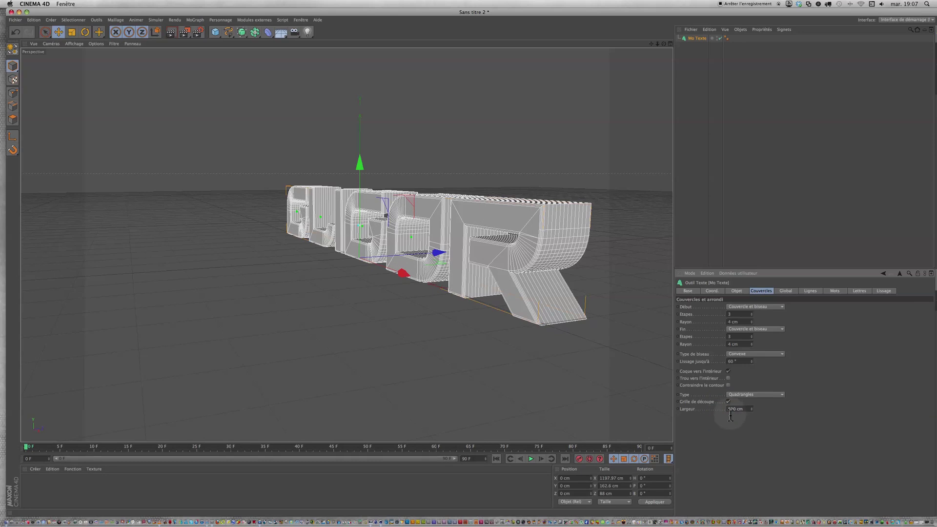
{"action": "key", "text": "shift"}
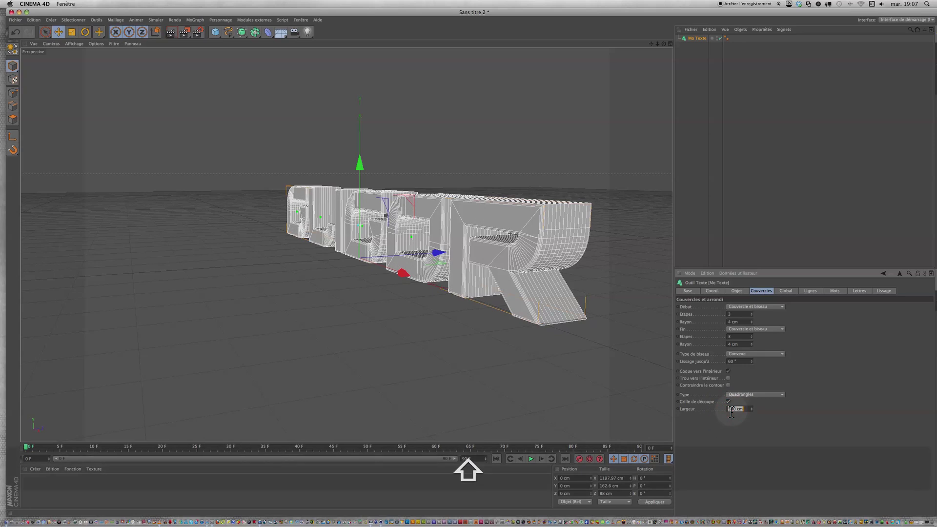
{"action": "type", "text": "5"}
{"action": "left_click", "coordinate": [724, 423]}
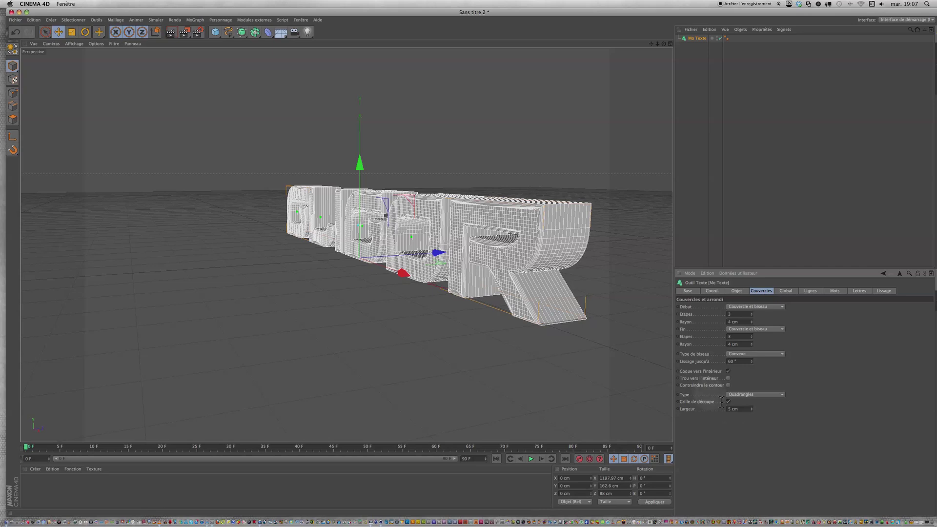
- Set the cap grid width to 10 cm and reselect the Mo Texte object
{"action": "type", "text": "1"}
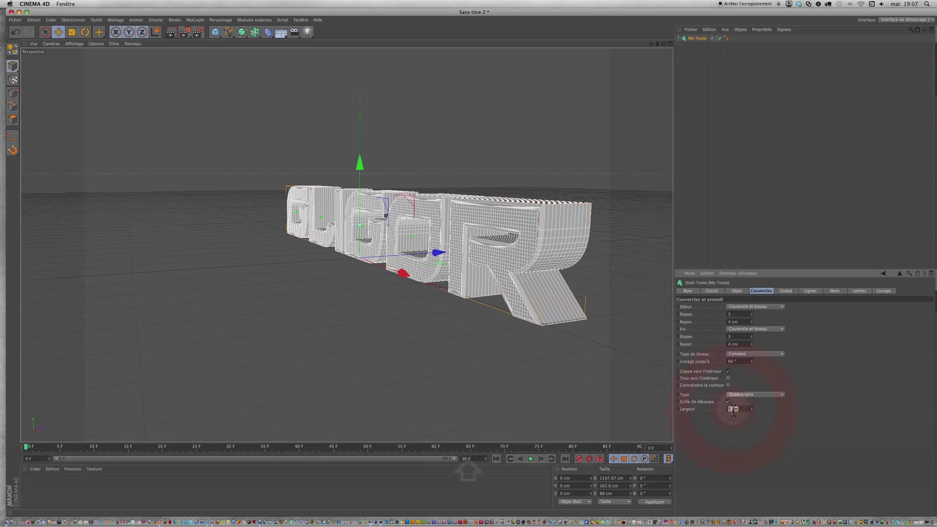
{"action": "type", "text": "0"}
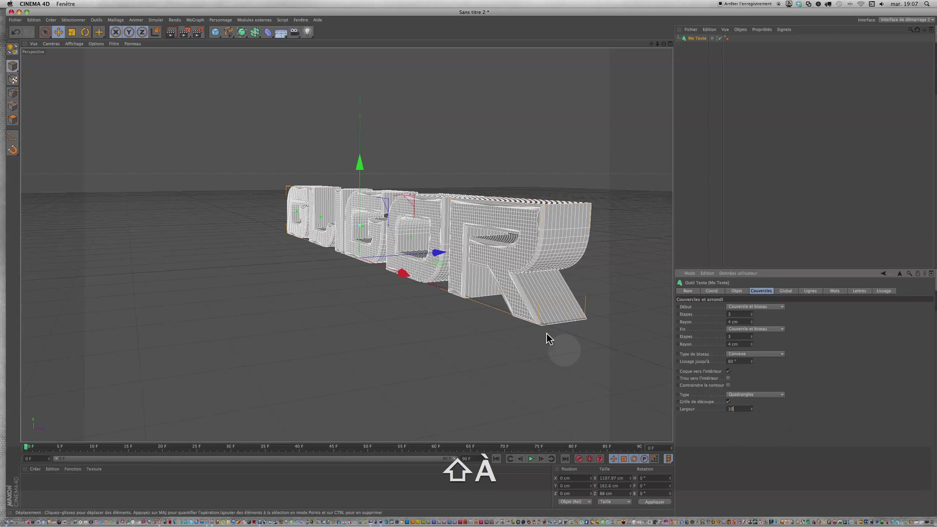
{"action": "left_click", "coordinate": [633, 375]}
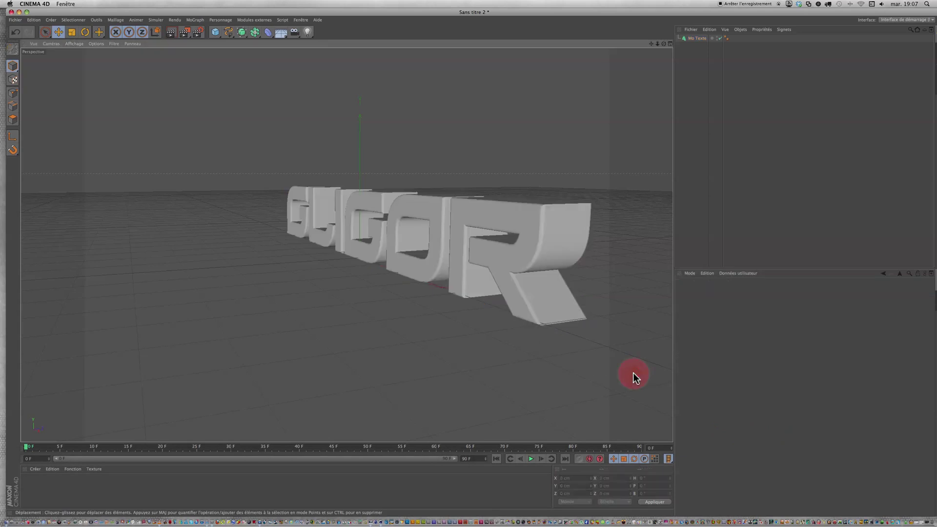
{"action": "left_click", "coordinate": [701, 38]}
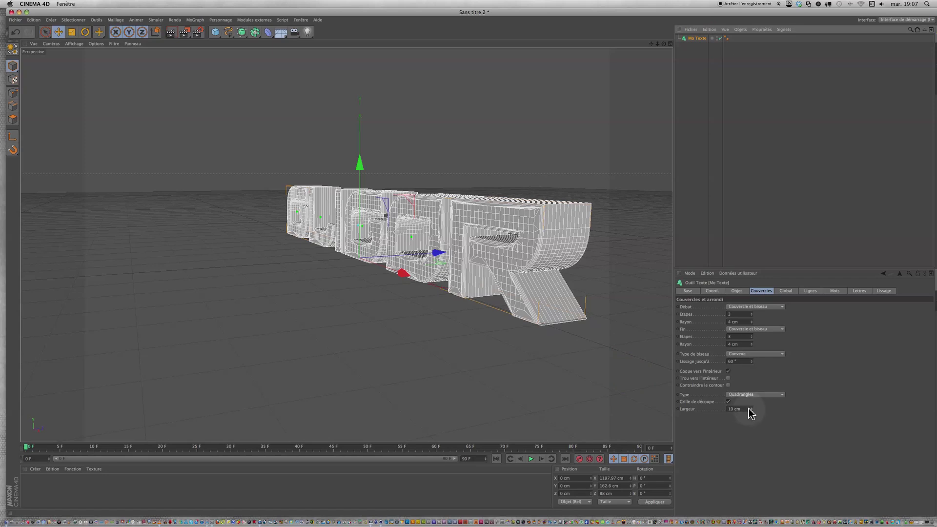
- Reduce the cap grid width (Largeur) of the Mo Texte object to 5 cm
{"action": "left_click_drag", "start_coordinate": [751, 410], "coordinate": [753, 412]}
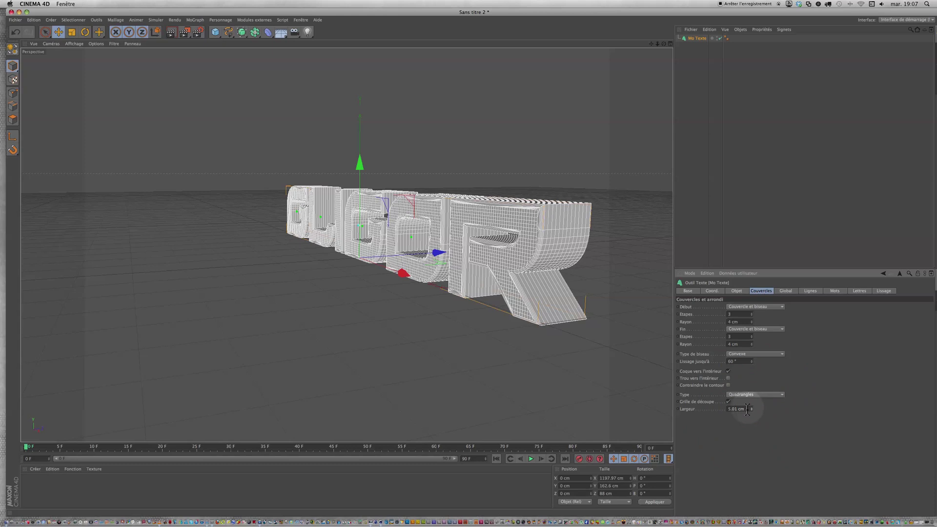
{"action": "double_click", "coordinate": [734, 408]}
{"action": "type", "text": "55"}
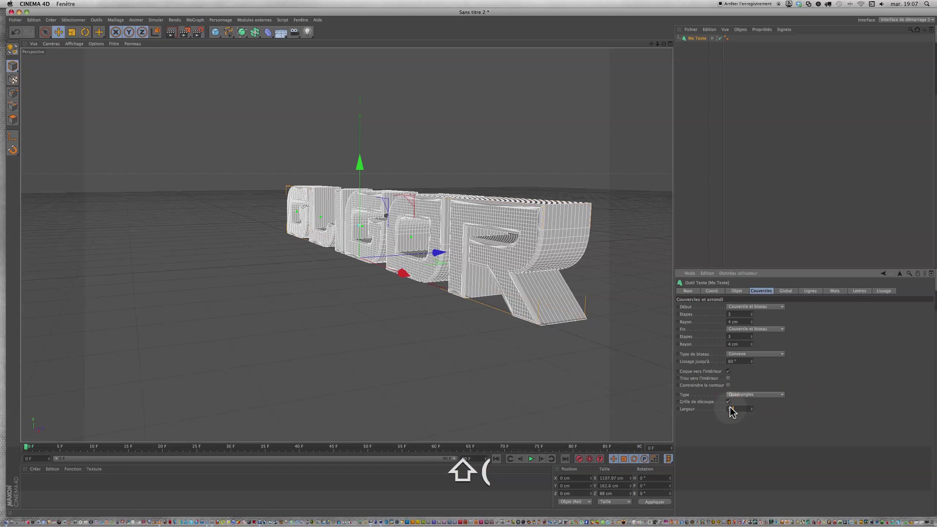
{"action": "key", "text": "BackSpace"}
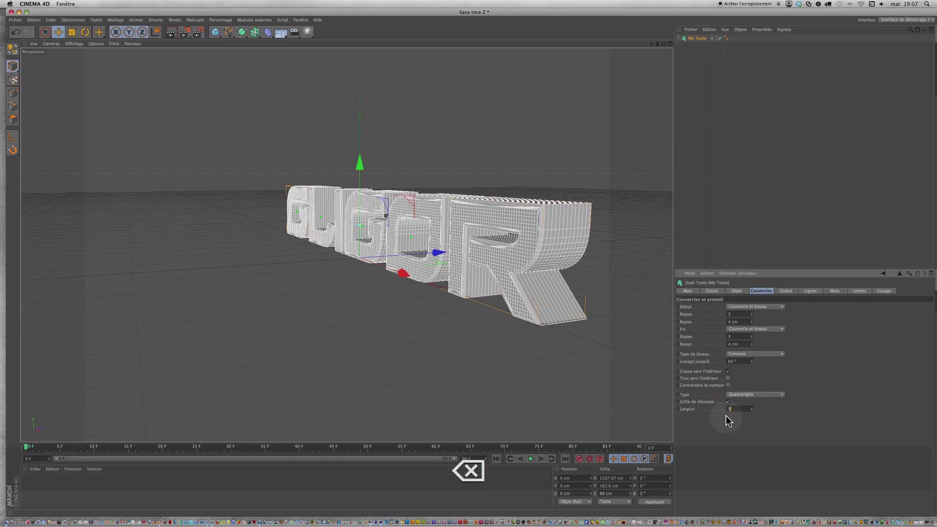
{"action": "left_click", "coordinate": [491, 274]}
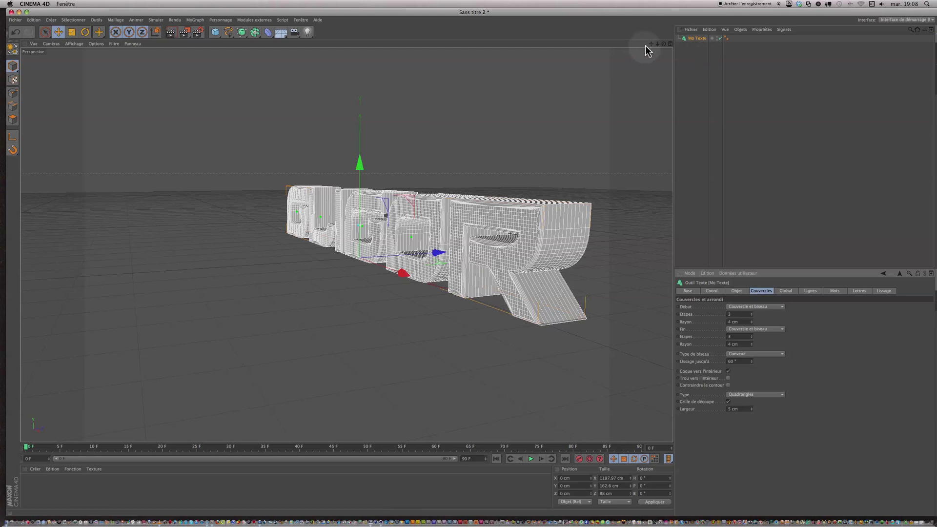
- Add a MoGraph PolyFX object to the scene
{"action": "left_click_drag", "start_coordinate": [652, 44], "coordinate": [468, 261]}
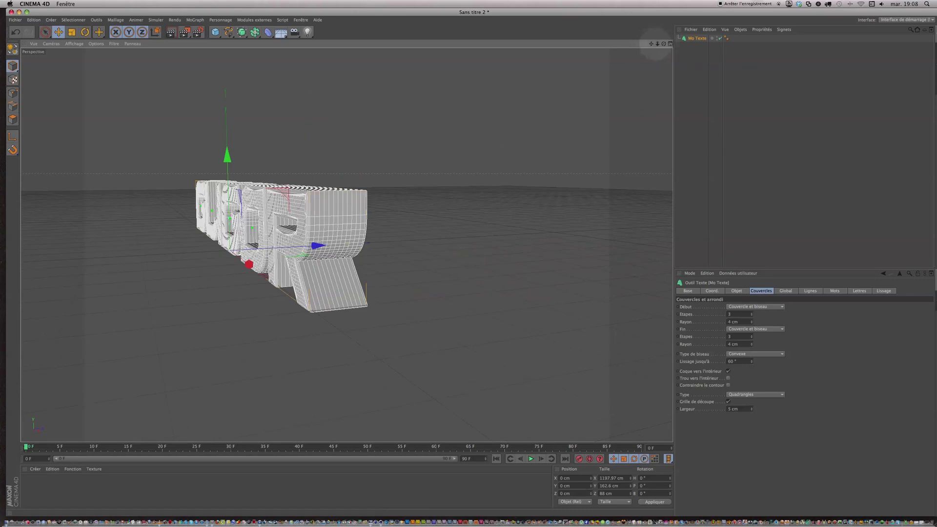
{"action": "left_click_drag", "start_coordinate": [651, 43], "coordinate": [469, 262]}
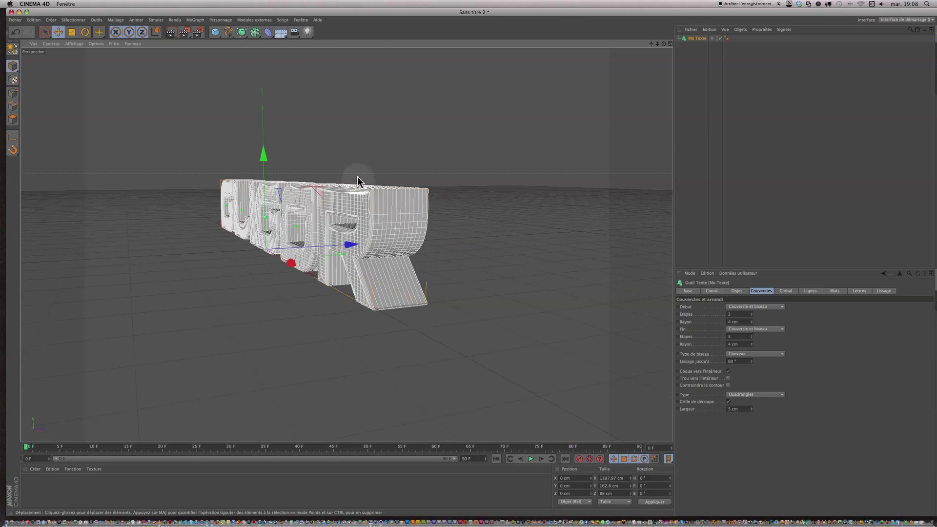
{"action": "left_click", "coordinate": [188, 21]}
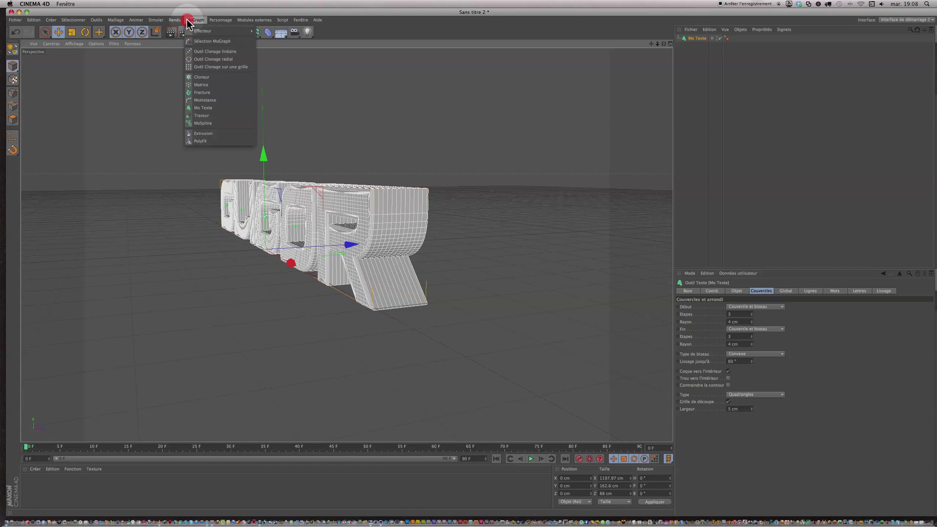
{"action": "left_click", "coordinate": [220, 142]}
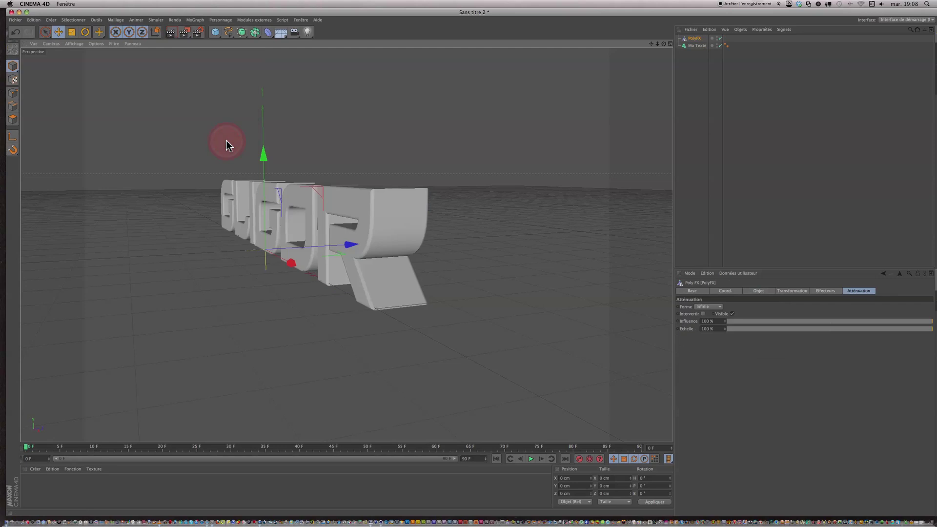
- Make the PolyFX object a child of Mo Texte and collapse the text's hierarchy
{"action": "left_click", "coordinate": [693, 39]}
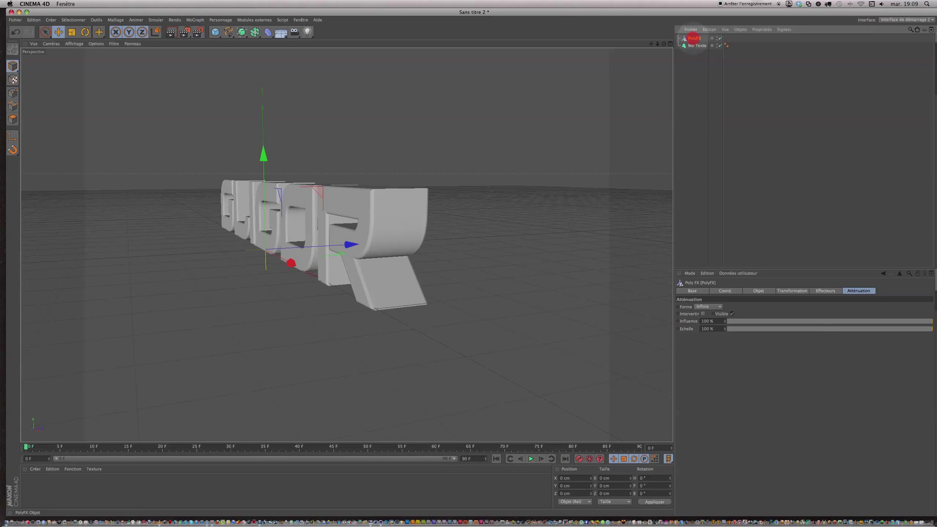
{"action": "left_click_drag", "start_coordinate": [693, 39], "coordinate": [692, 51]}
{"action": "left_click", "coordinate": [679, 38]}
{"action": "left_click", "coordinate": [679, 38]}
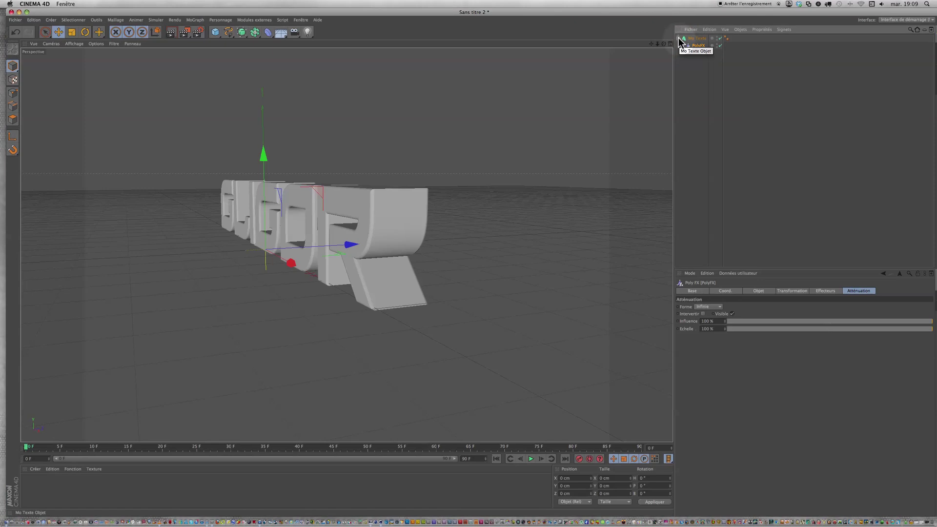
{"action": "left_click", "coordinate": [679, 38]}
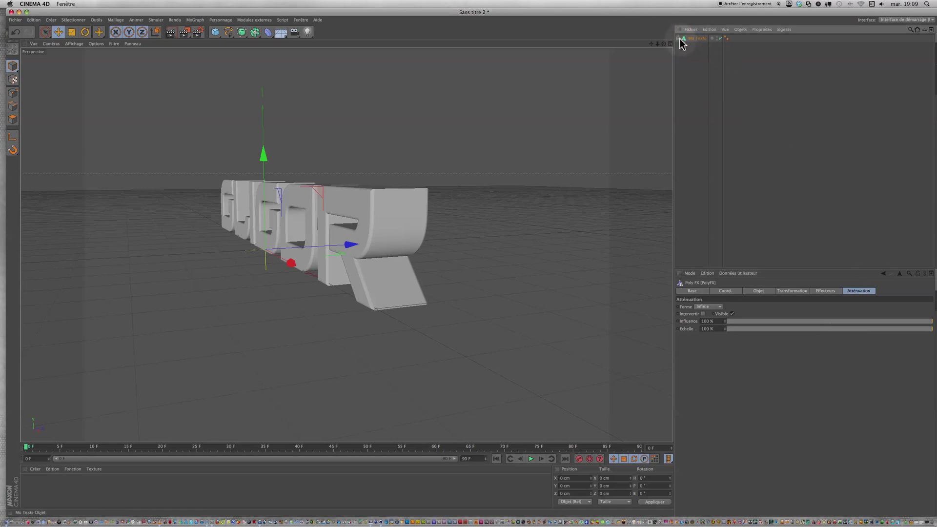
{"action": "left_click", "coordinate": [679, 38]}
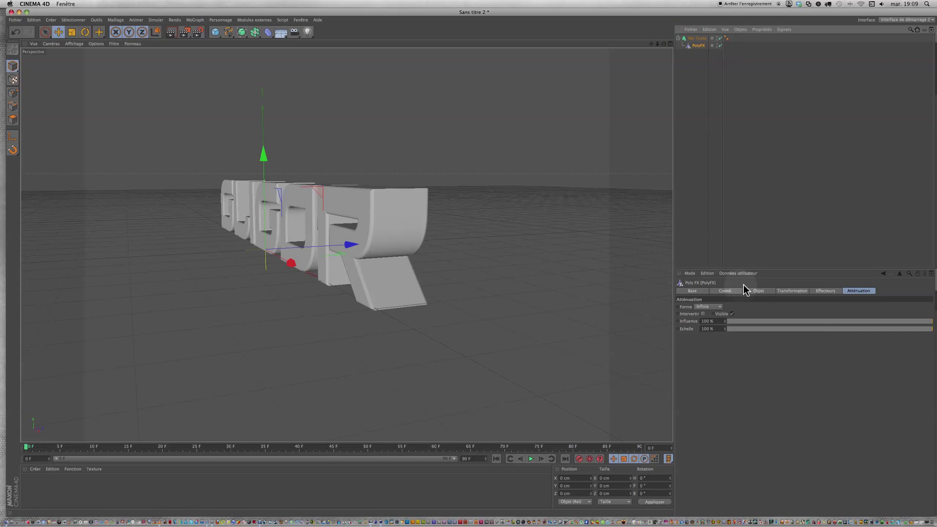
{"action": "left_click", "coordinate": [679, 38]}
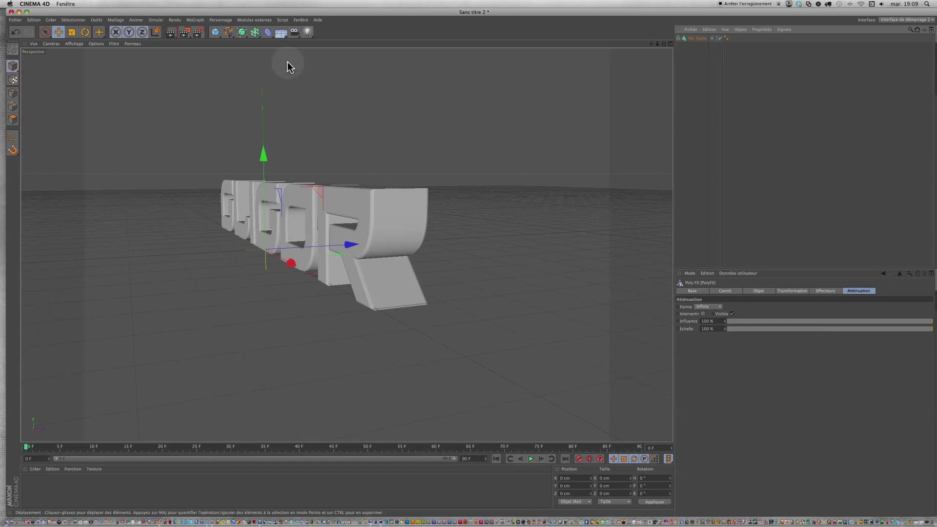
{"action": "left_click", "coordinate": [301, 21]}
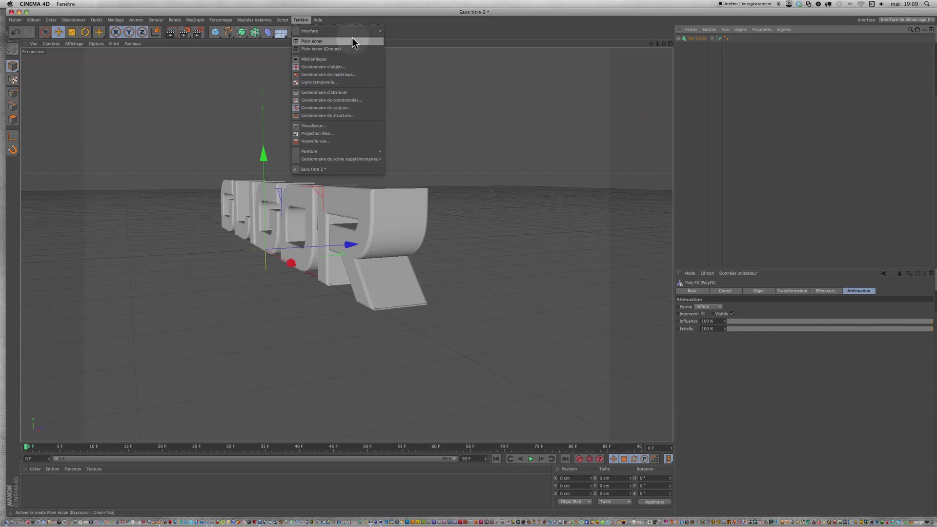
{"action": "mouse_move", "coordinate": [337, 33]}
{"action": "mouse_move", "coordinate": [413, 46]}
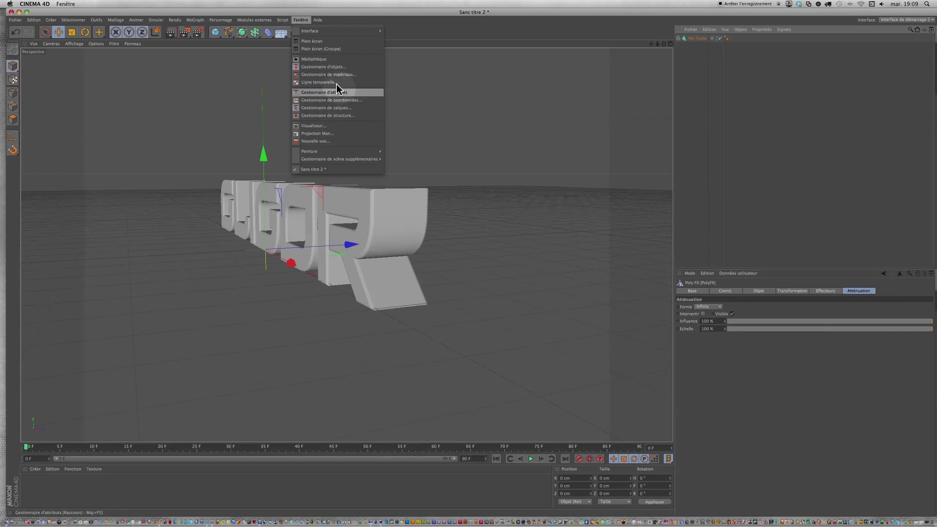
{"action": "left_click", "coordinate": [305, 21]}
{"action": "mouse_move", "coordinate": [308, 31]}
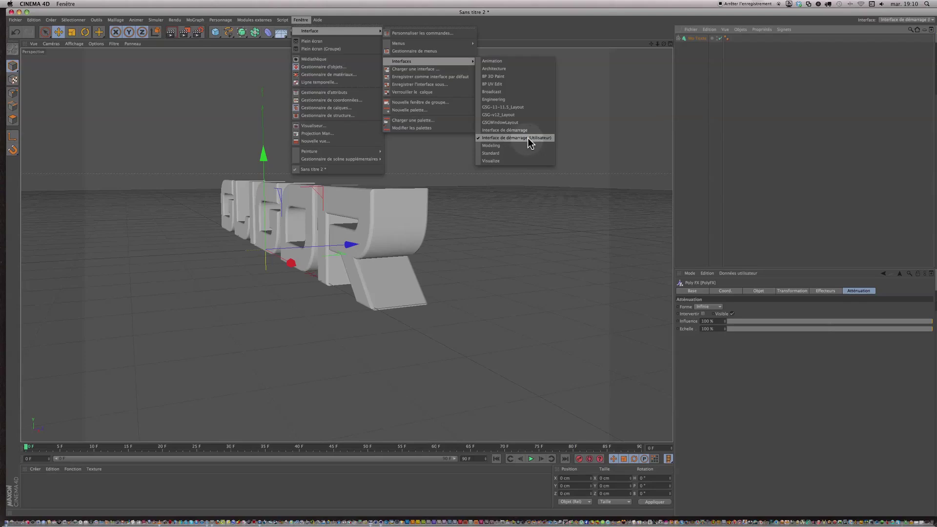
{"action": "left_click", "coordinate": [571, 141]}
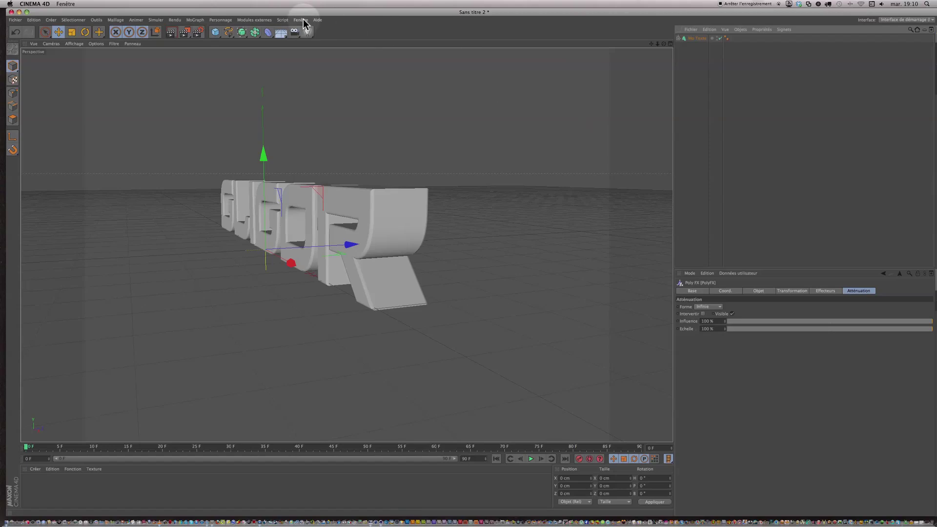
- Open the Médiathèque and dock it between the object manager and the attribute manager, adjusting its height
{"action": "left_click", "coordinate": [302, 20]}
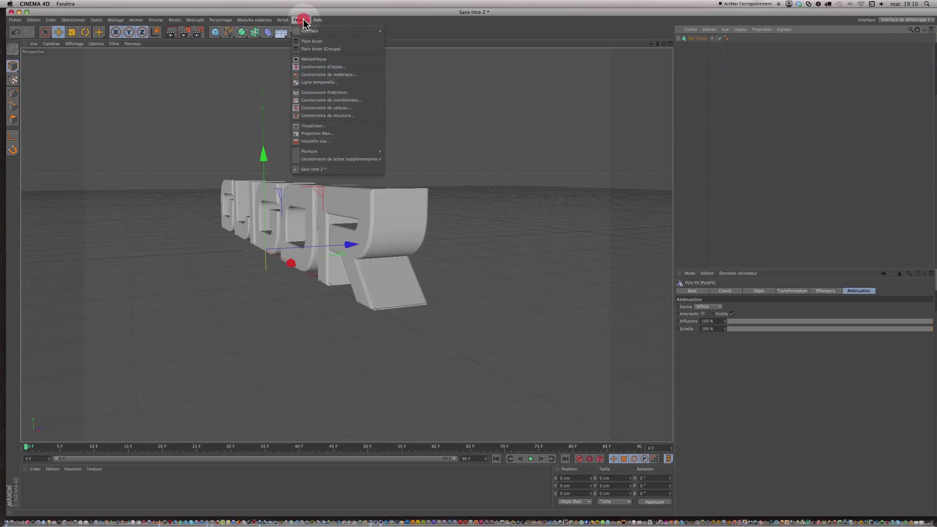
{"action": "left_click", "coordinate": [307, 59]}
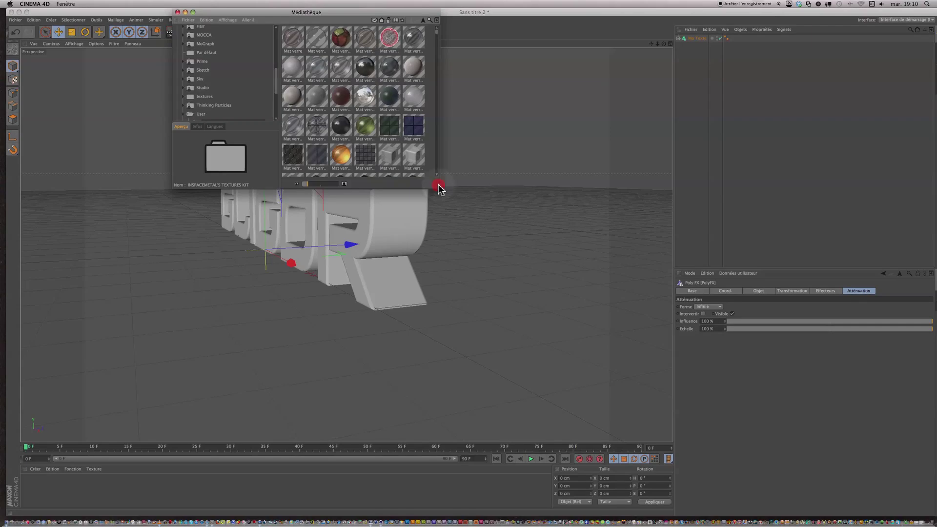
{"action": "left_click_drag", "start_coordinate": [438, 187], "coordinate": [571, 305]}
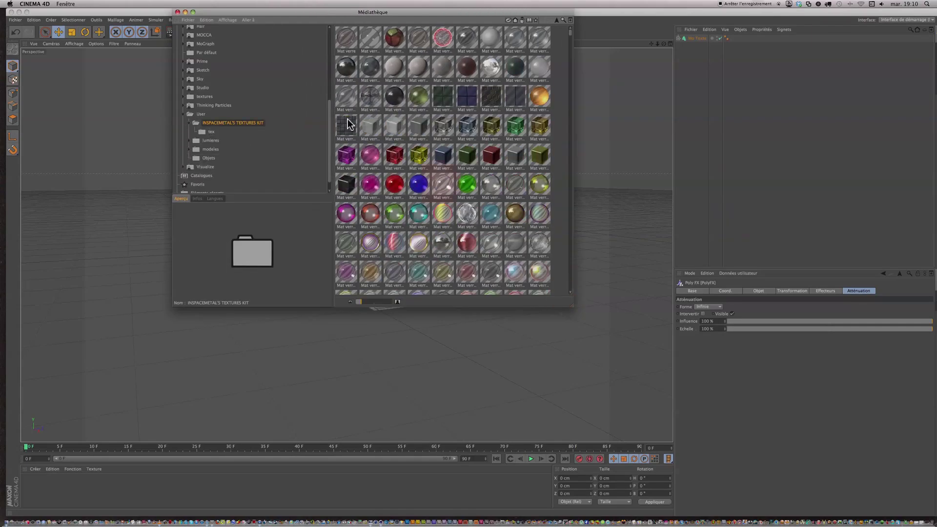
{"action": "left_click", "coordinate": [177, 23]}
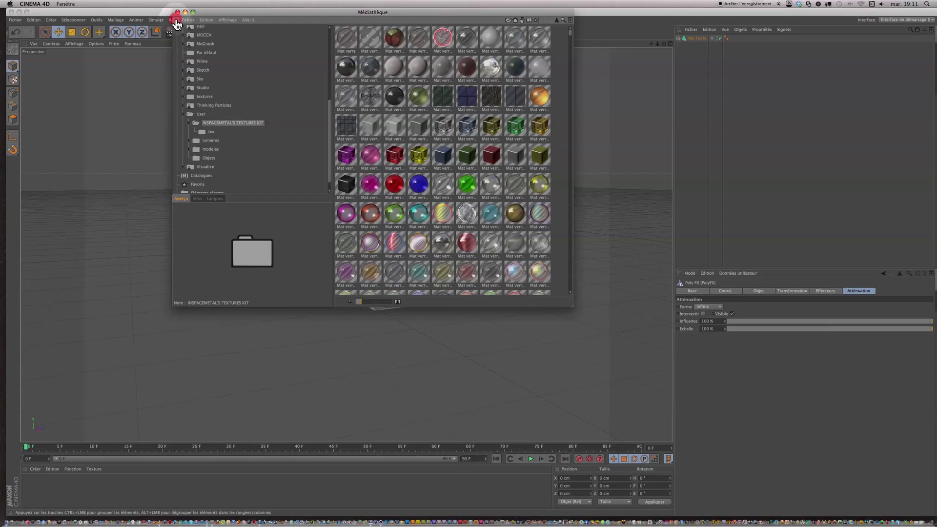
{"action": "mouse_move", "coordinate": [177, 23]}
{"action": "left_mouse_down"}
{"action": "mouse_move", "coordinate": [587, 222]}
{"action": "mouse_move", "coordinate": [654, 268]}
{"action": "mouse_move", "coordinate": [682, 271]}
{"action": "left_mouse_up"}
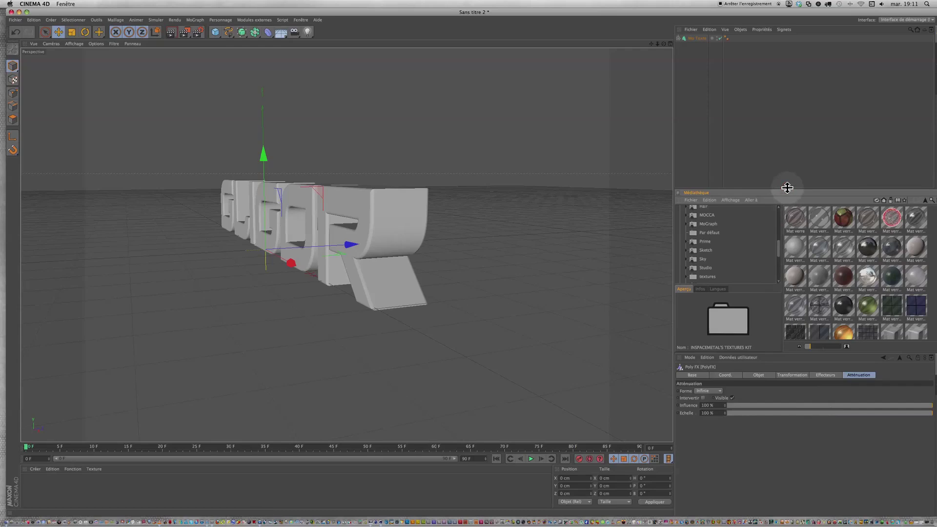
{"action": "left_click_drag", "start_coordinate": [787, 188], "coordinate": [789, 212]}
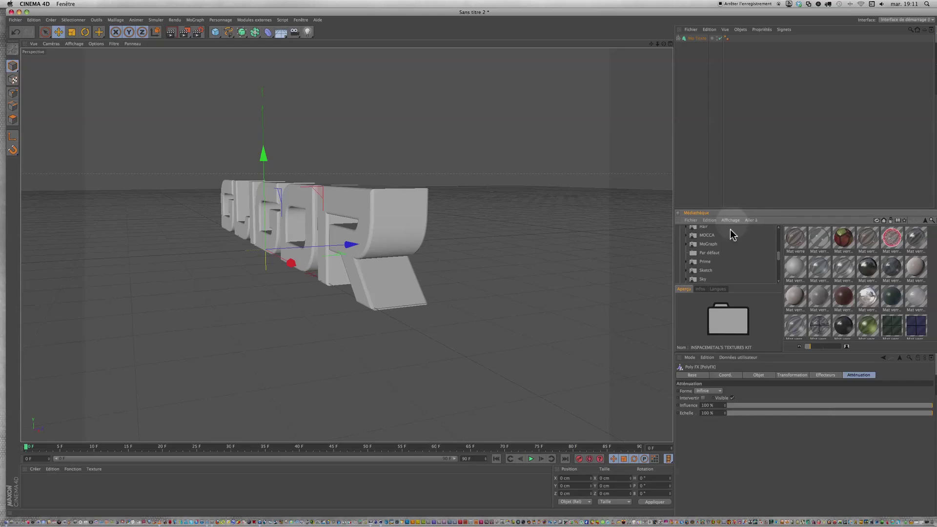
- Save the current interface layout as the default startup interface
{"action": "left_click", "coordinate": [301, 21]}
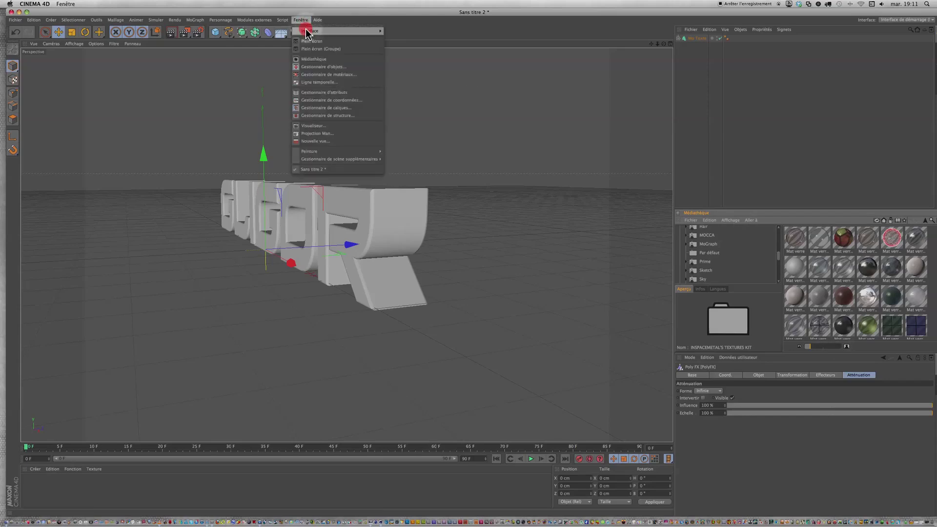
{"action": "mouse_move", "coordinate": [307, 31]}
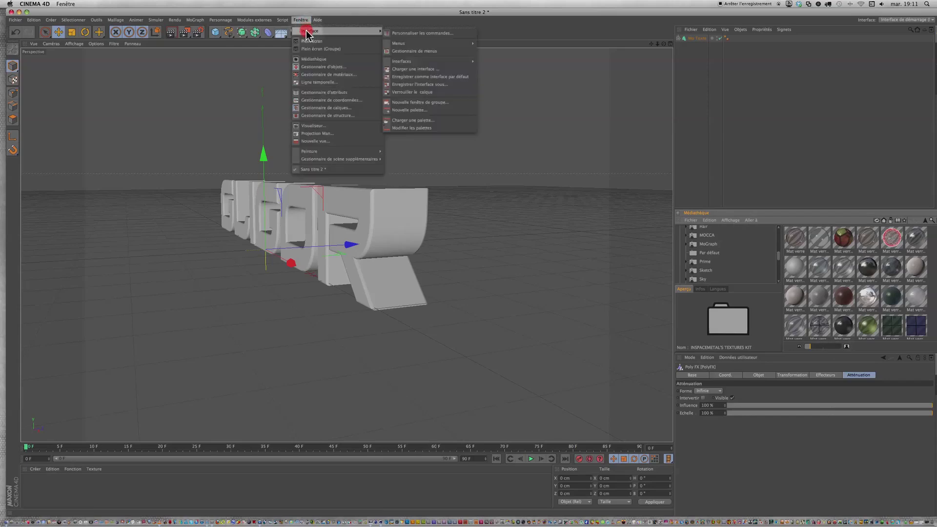
{"action": "left_click", "coordinate": [409, 77]}
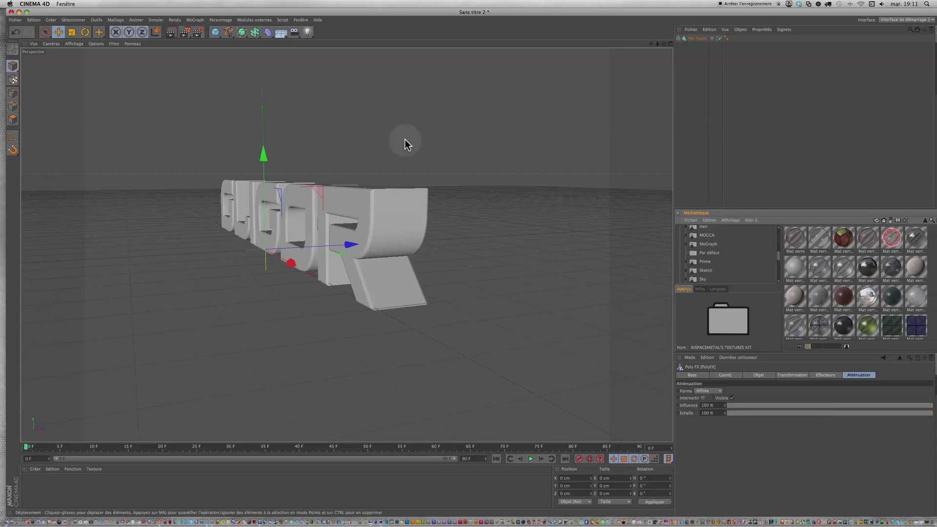
- Add another MoGraph PolyFX object at the top level of the scene and delete this duplicate
{"action": "left_click", "coordinate": [718, 105]}
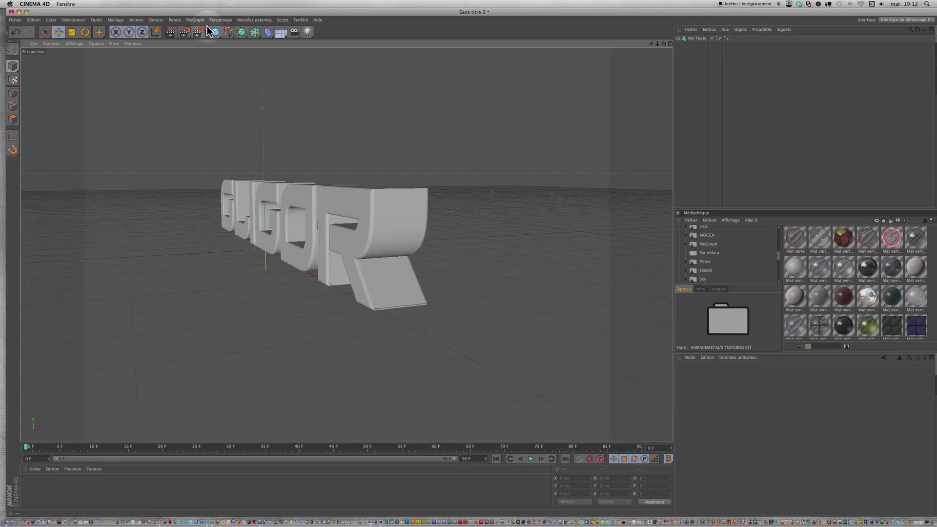
{"action": "left_click_drag", "start_coordinate": [194, 19], "coordinate": [212, 140]}
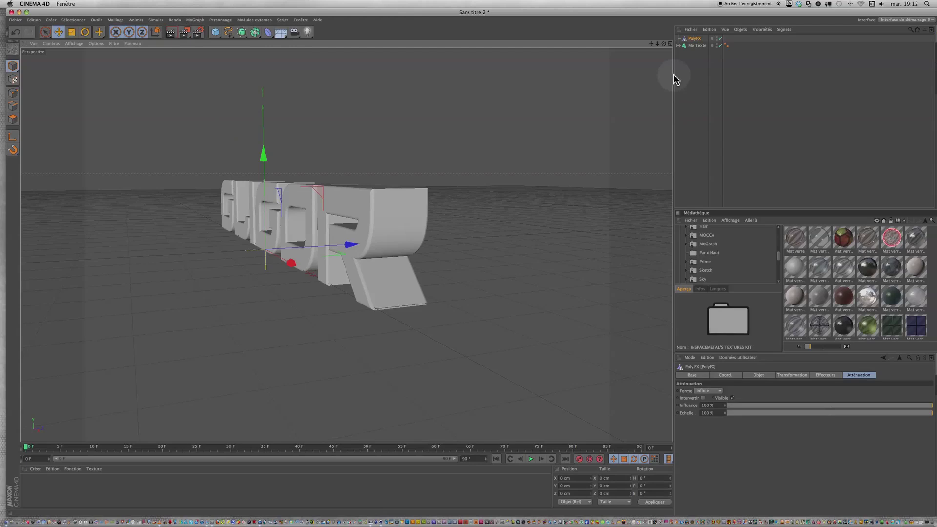
{"action": "left_click", "coordinate": [710, 30]}
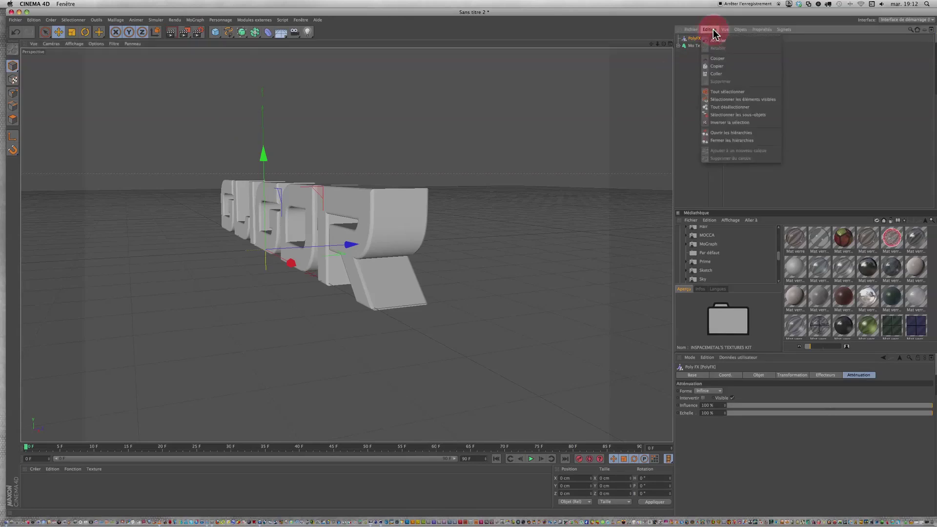
{"action": "left_click", "coordinate": [697, 49]}
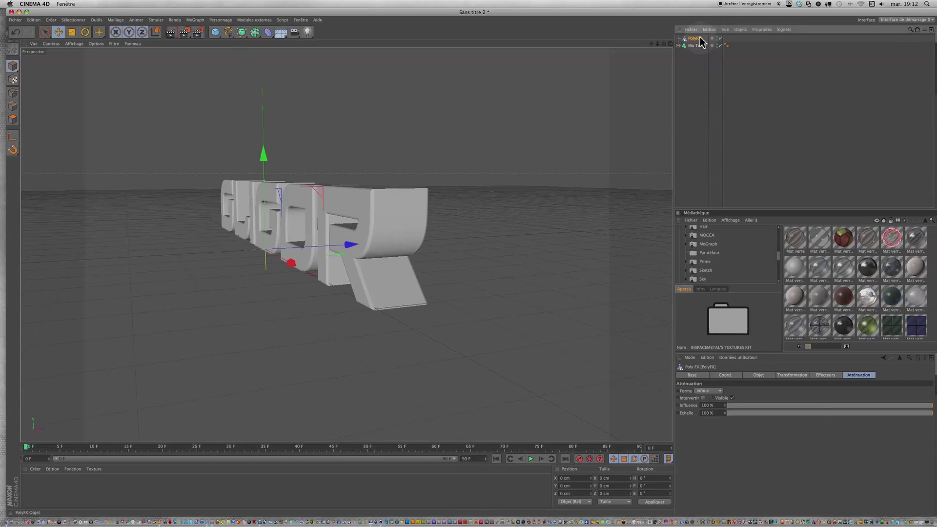
{"action": "left_click", "coordinate": [710, 30]}
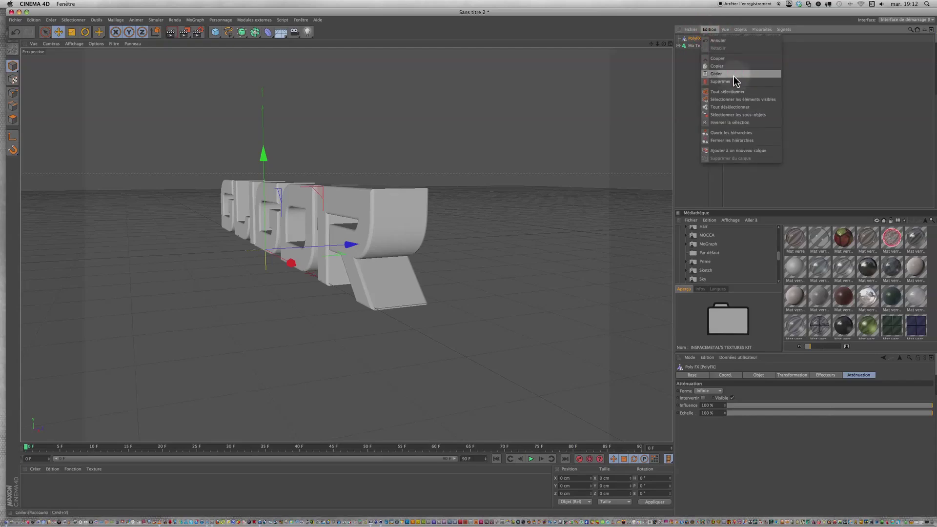
{"action": "left_click", "coordinate": [734, 76]}
- Select the PolyFX object under Mo Texte and move it about 22 cm along the X axis
{"action": "left_click", "coordinate": [678, 38]}
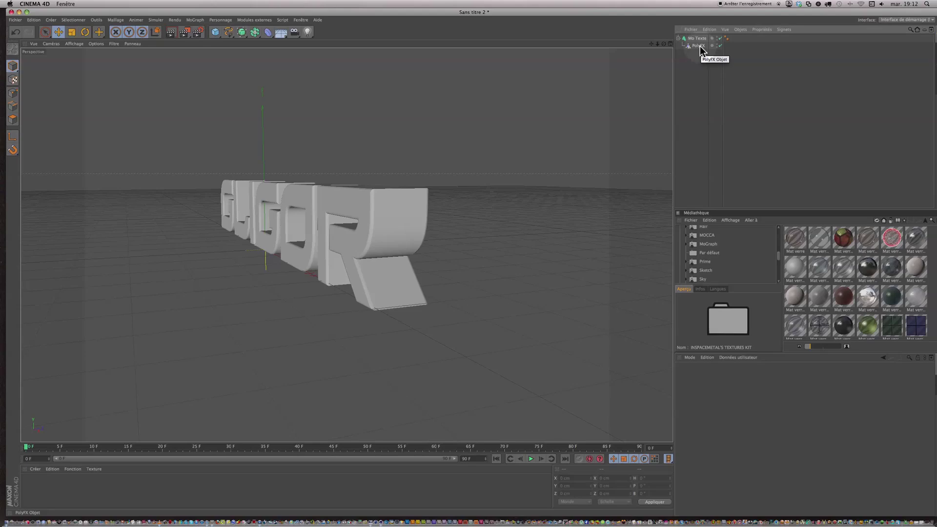
{"action": "left_click", "coordinate": [699, 46]}
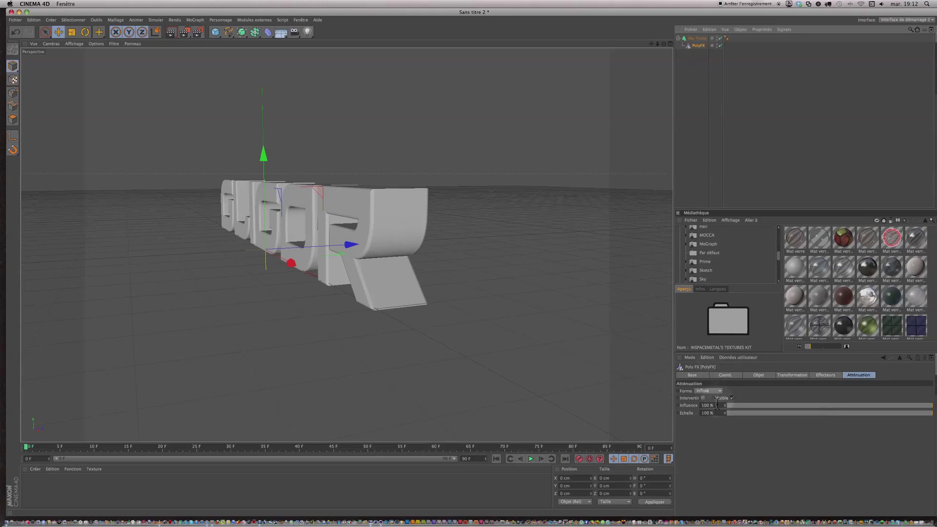
{"action": "left_click", "coordinate": [791, 375]}
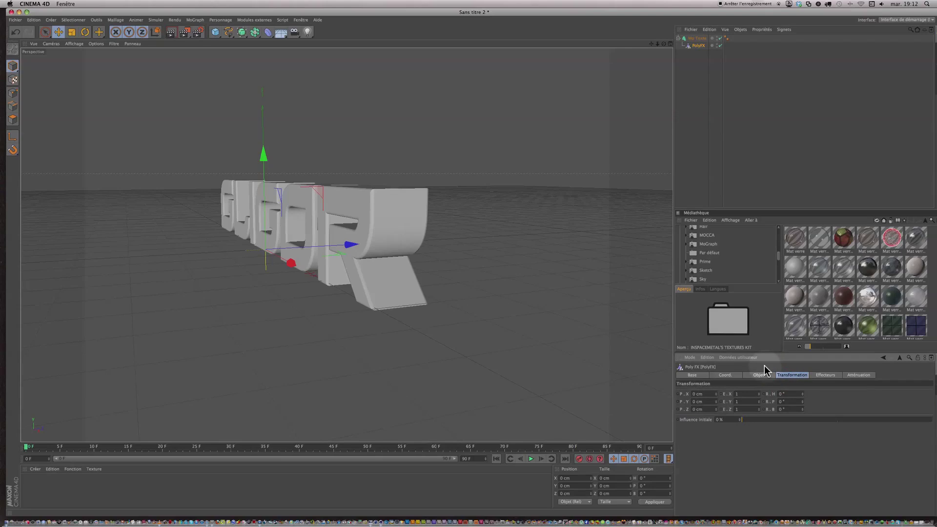
{"action": "left_click", "coordinate": [288, 262]}
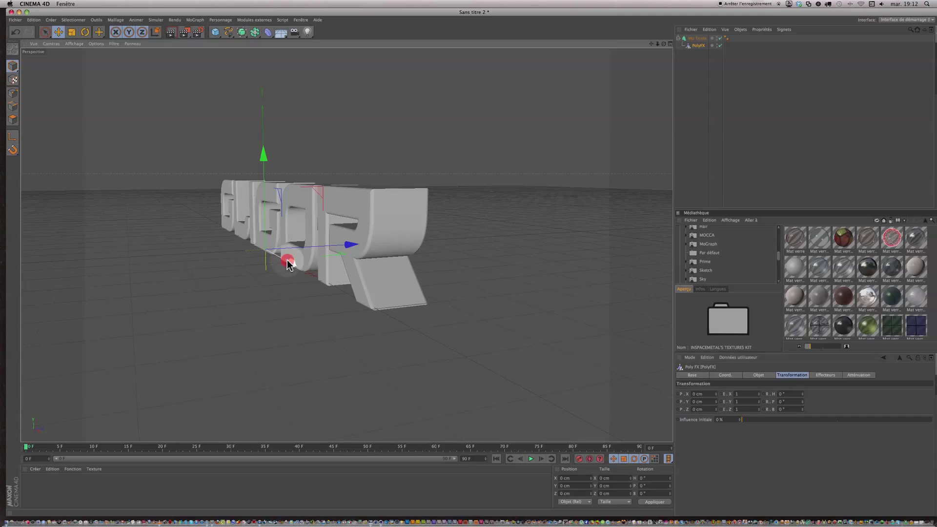
{"action": "mouse_move", "coordinate": [288, 262]}
{"action": "left_mouse_down"}
{"action": "mouse_move", "coordinate": [305, 275]}
{"action": "mouse_move", "coordinate": [293, 264]}
{"action": "left_mouse_up"}
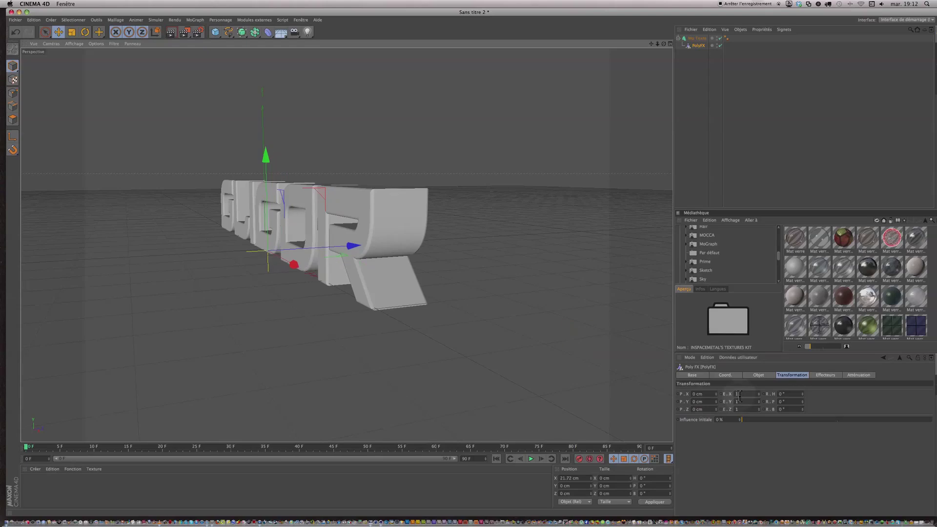
- Set the PolyFX transformation scale to 0 on X, Y and Z
{"action": "left_click", "coordinate": [739, 395]}
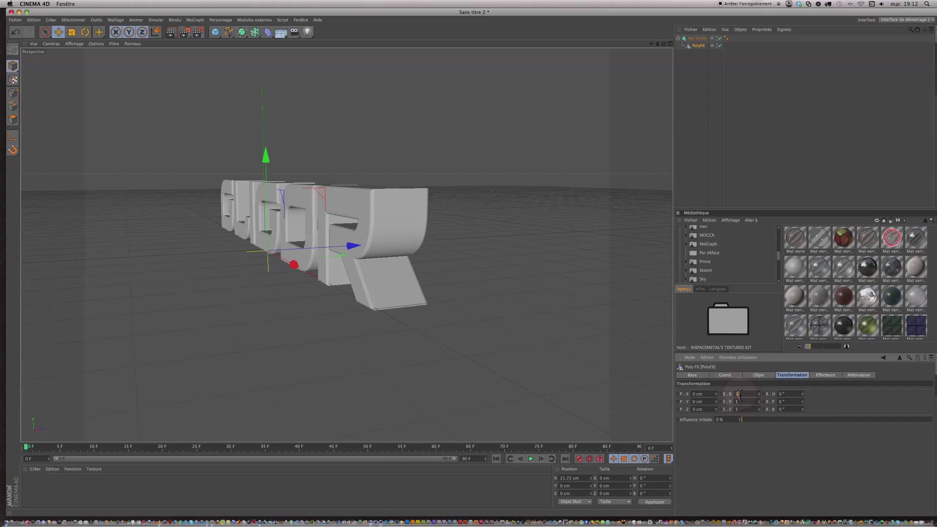
{"action": "double_click", "coordinate": [739, 394]}
{"action": "type", "text": "0"}
{"action": "double_click", "coordinate": [739, 402]}
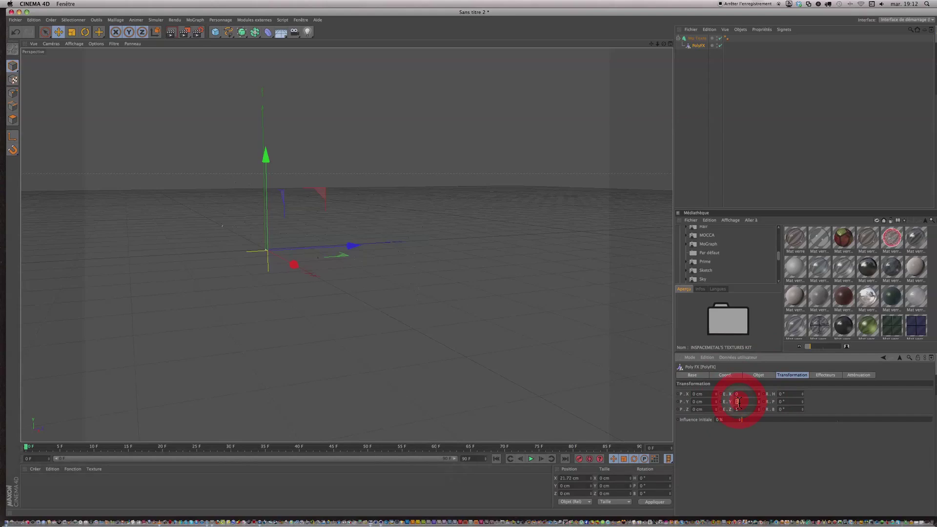
{"action": "type", "text": "0"}
{"action": "key", "text": "BackSpace"}
{"action": "type", "text": "0"}
{"action": "double_click", "coordinate": [739, 409]}
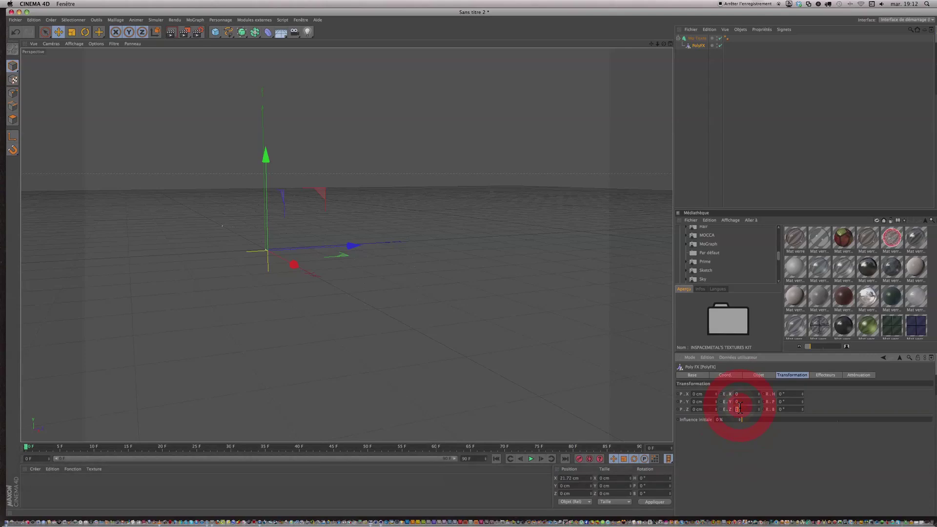
{"action": "type", "text": "0"}
{"action": "left_click", "coordinate": [747, 455]}
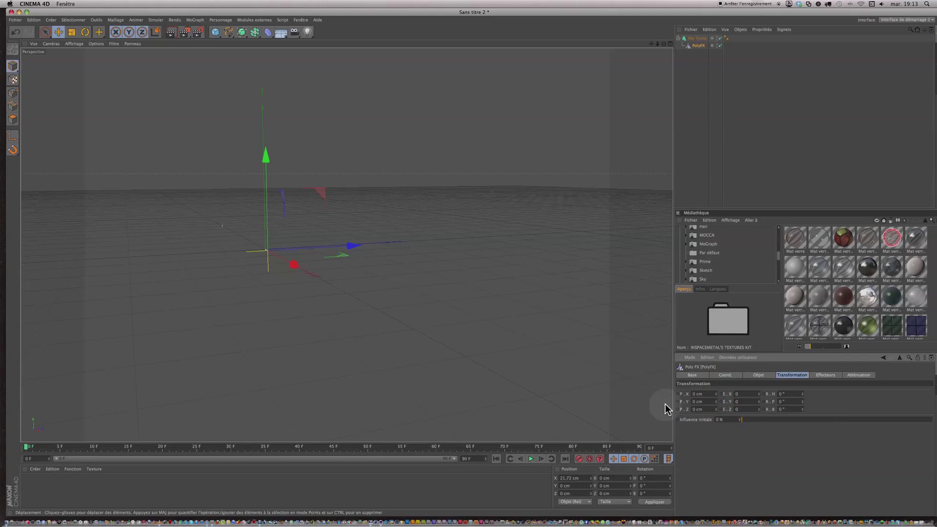
- Set the PolyFX falloff (Atténuation) shape to Linéaire
{"action": "left_click", "coordinate": [860, 376]}
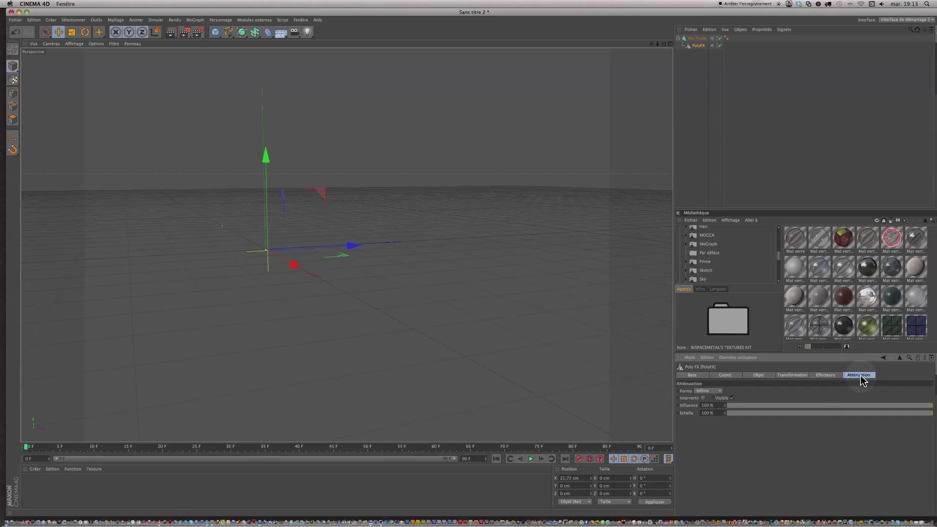
{"action": "left_click", "coordinate": [719, 392]}
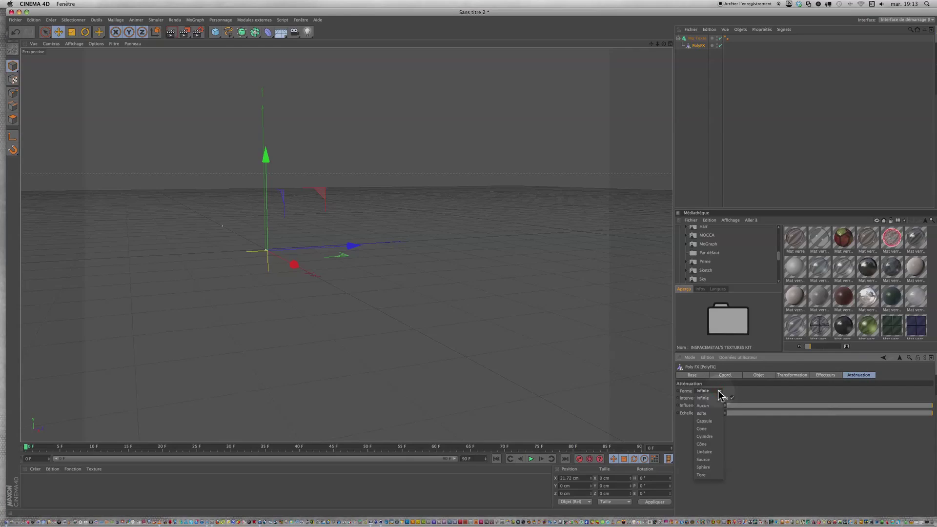
{"action": "left_click", "coordinate": [719, 452]}
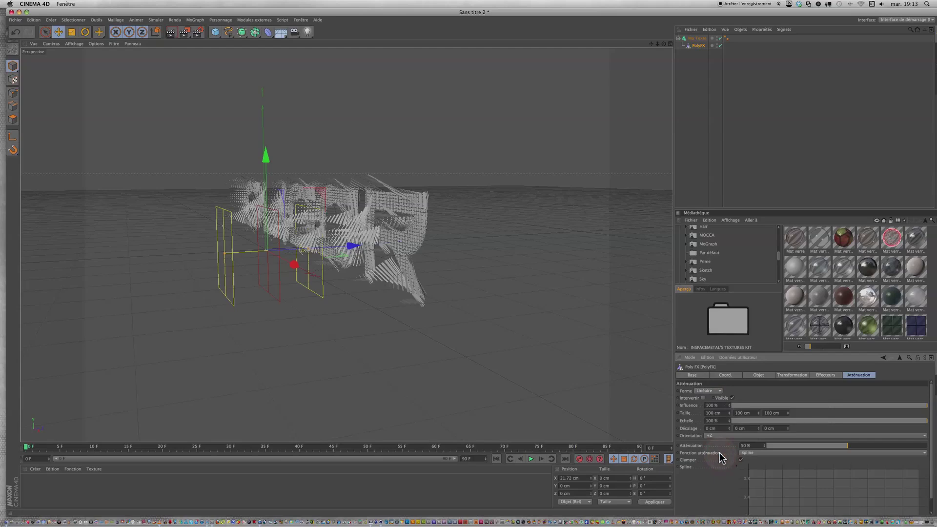
{"action": "left_click", "coordinate": [664, 44]}
{"action": "left_click_drag", "start_coordinate": [663, 44], "coordinate": [470, 262]}
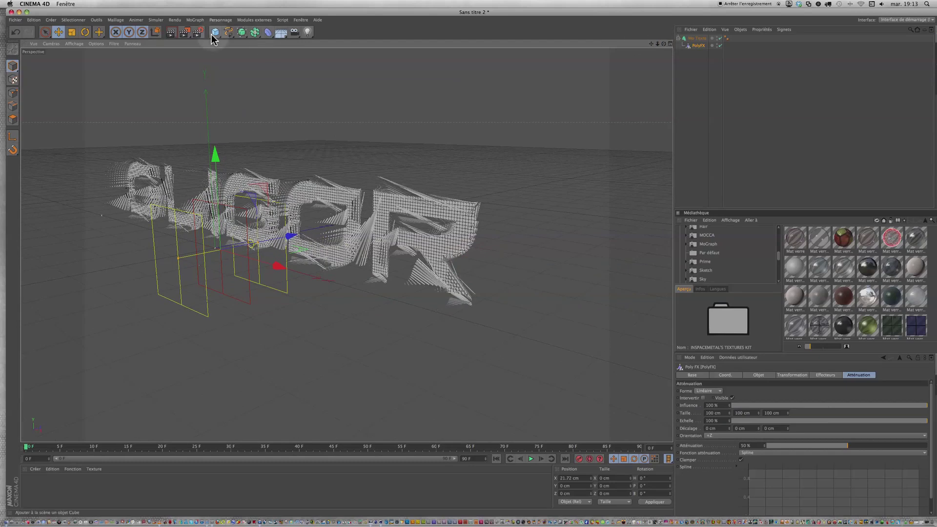
- Review the transformation scale settings of the PolyFX object
{"action": "left_click", "coordinate": [193, 20]}
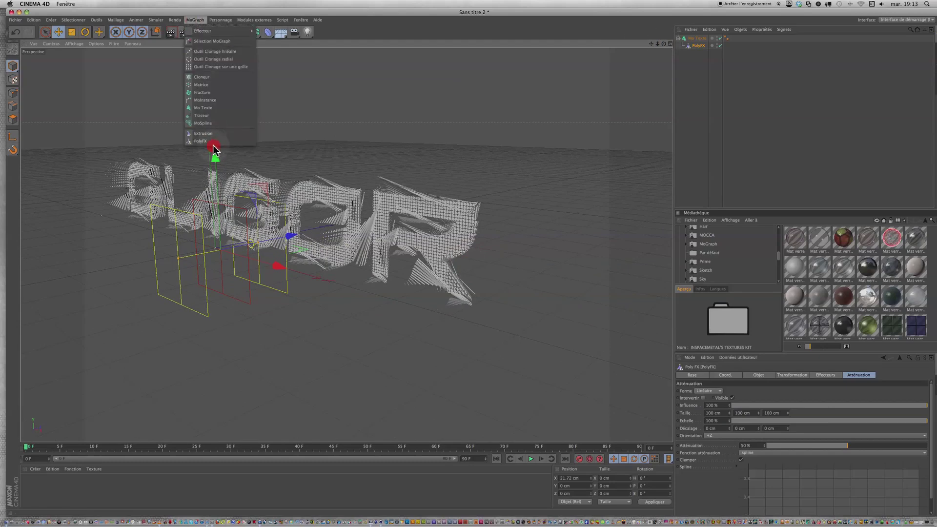
{"action": "left_click", "coordinate": [340, 152]}
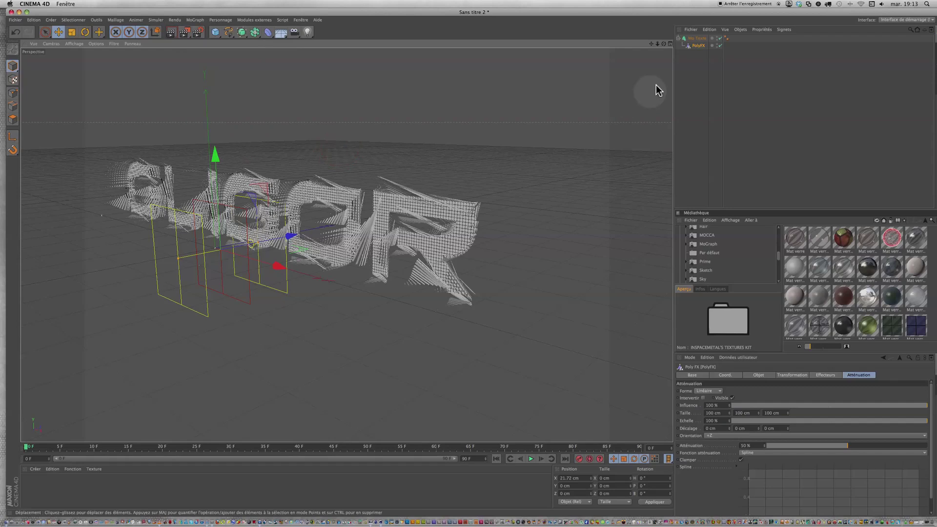
{"action": "left_click", "coordinate": [697, 46]}
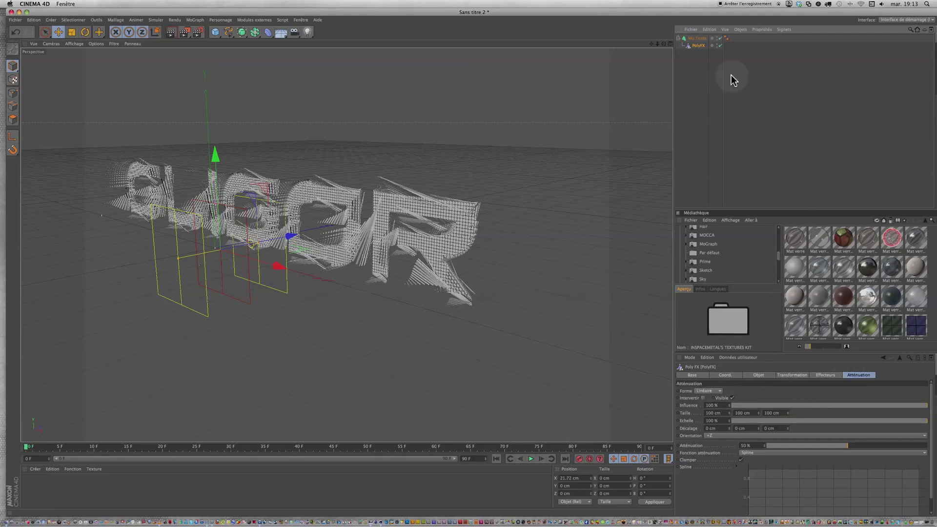
{"action": "left_click", "coordinate": [793, 375]}
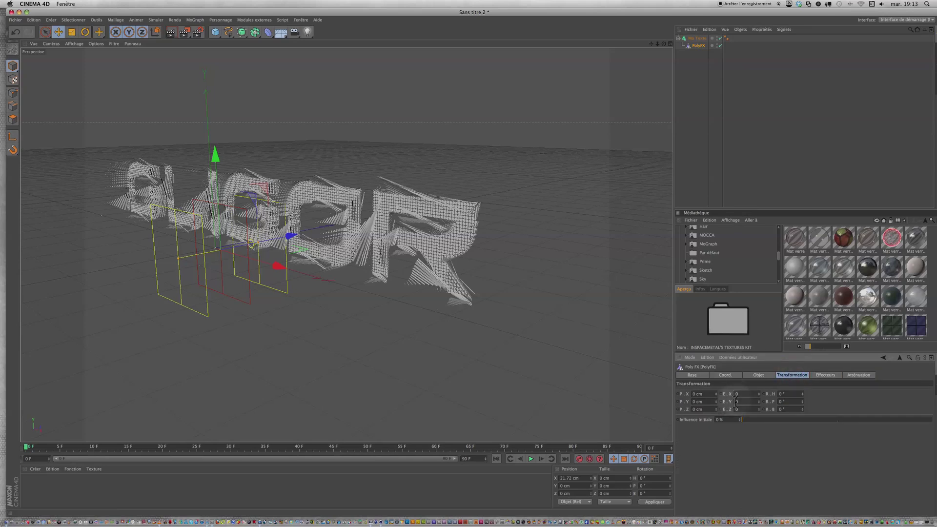
- Examine the distorted polygons on the letters O and R and compare the PolyFX transformation and falloff settings
{"action": "left_click", "coordinate": [850, 377]}
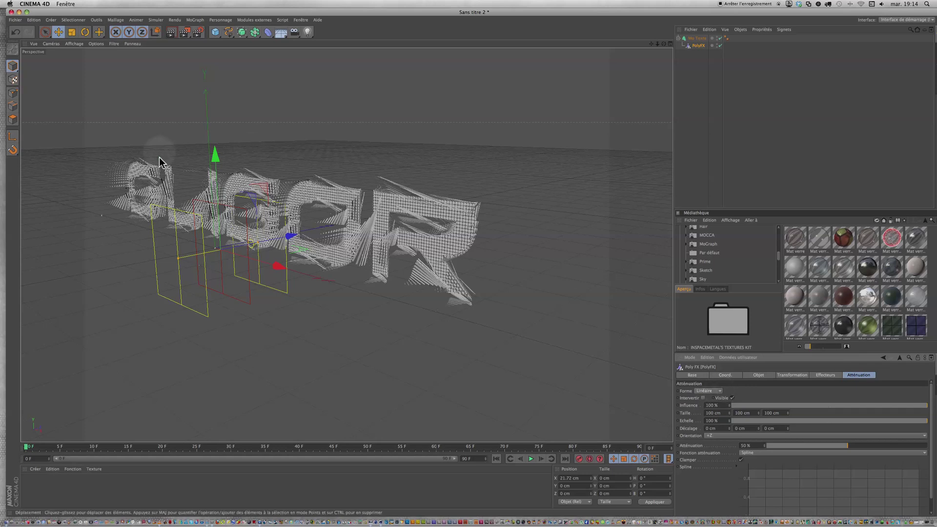
{"action": "scroll", "coordinate": [434, 250], "scroll_direction": "up", "scroll_amount": 10}
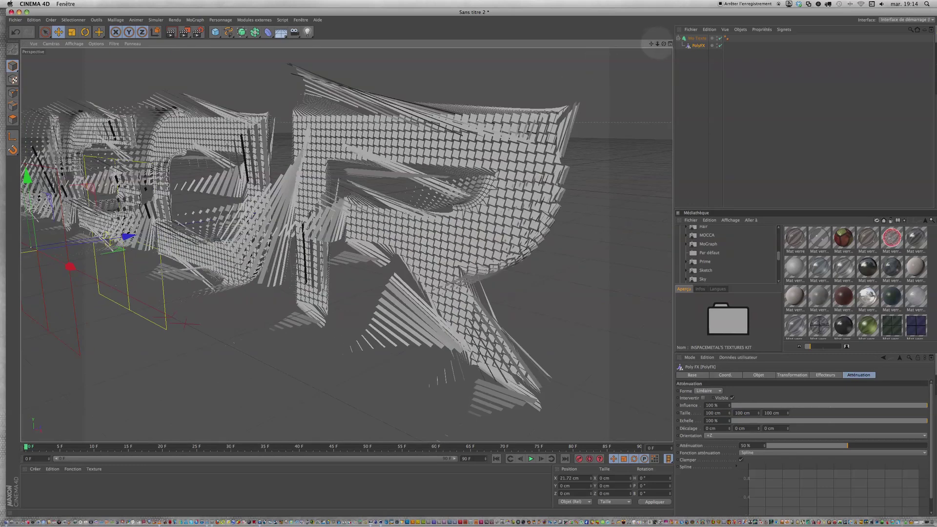
{"action": "left_click_drag", "start_coordinate": [664, 44], "coordinate": [489, 259]}
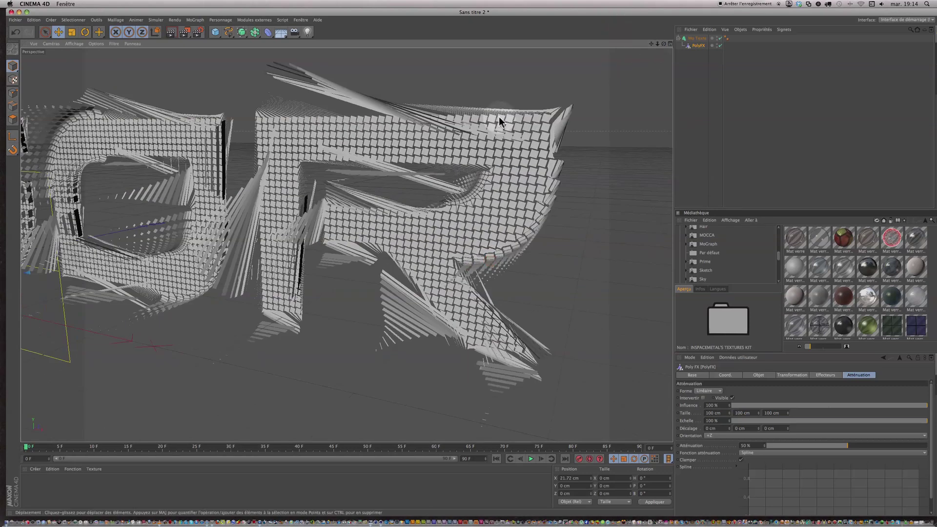
{"action": "scroll", "coordinate": [499, 117], "scroll_direction": "down", "scroll_amount": 3}
{"action": "scroll", "coordinate": [499, 116], "scroll_direction": "down", "scroll_amount": 3}
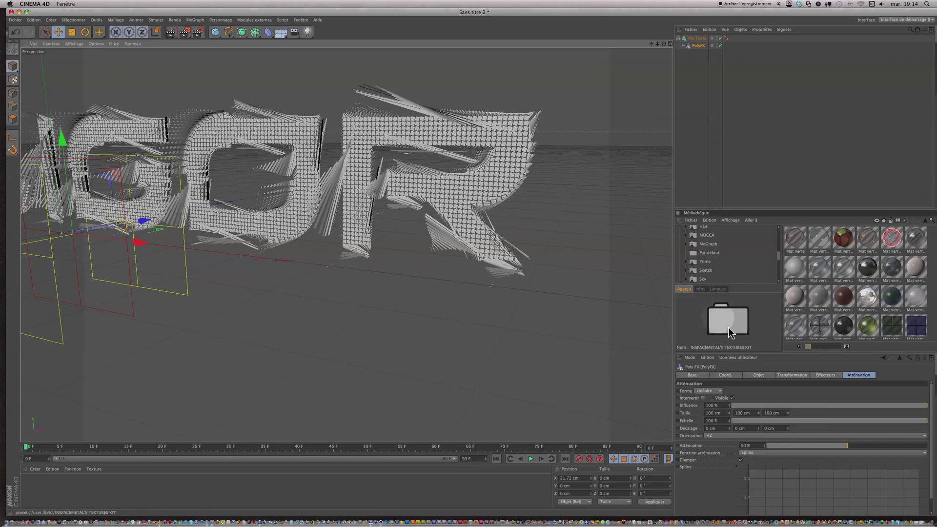
{"action": "left_click", "coordinate": [782, 375]}
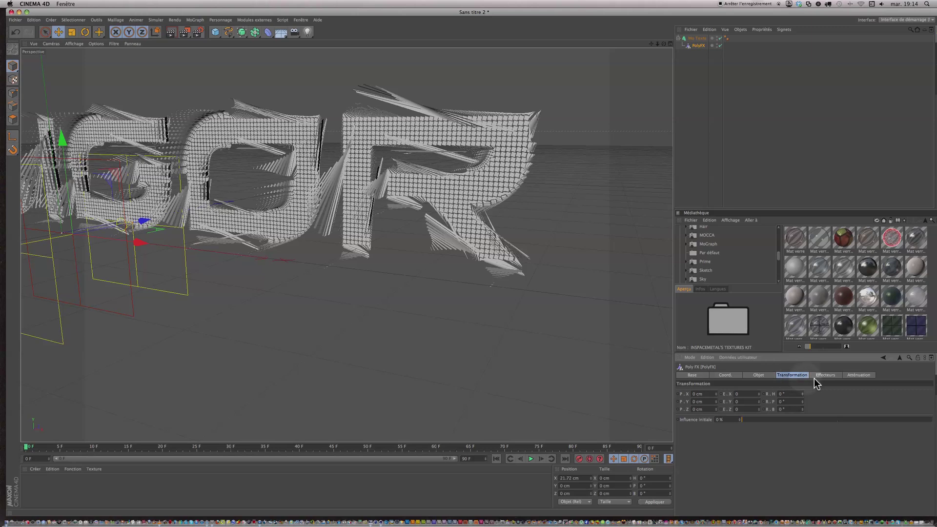
{"action": "left_click", "coordinate": [848, 377]}
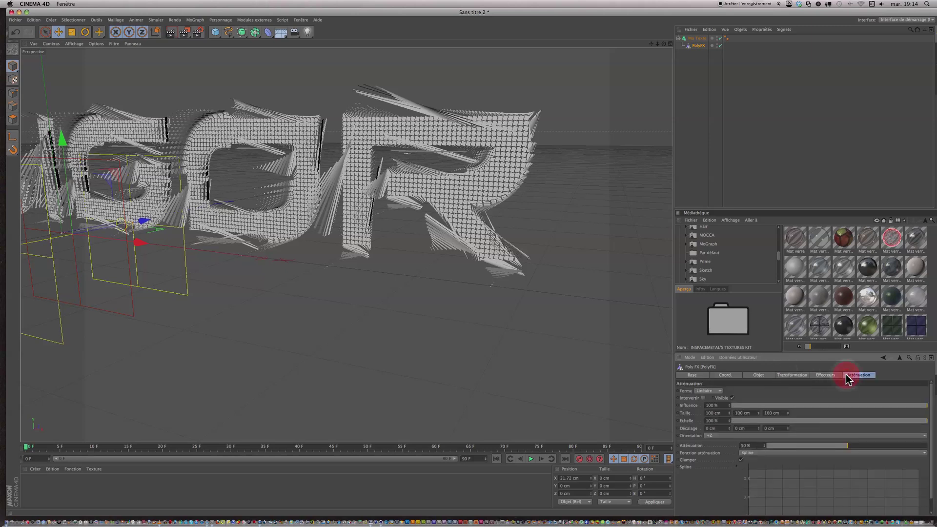
- Try the -Z and +X orientations for the PolyFX linear falloff, moving the object to about 201 cm on X
{"action": "left_click", "coordinate": [713, 436]}
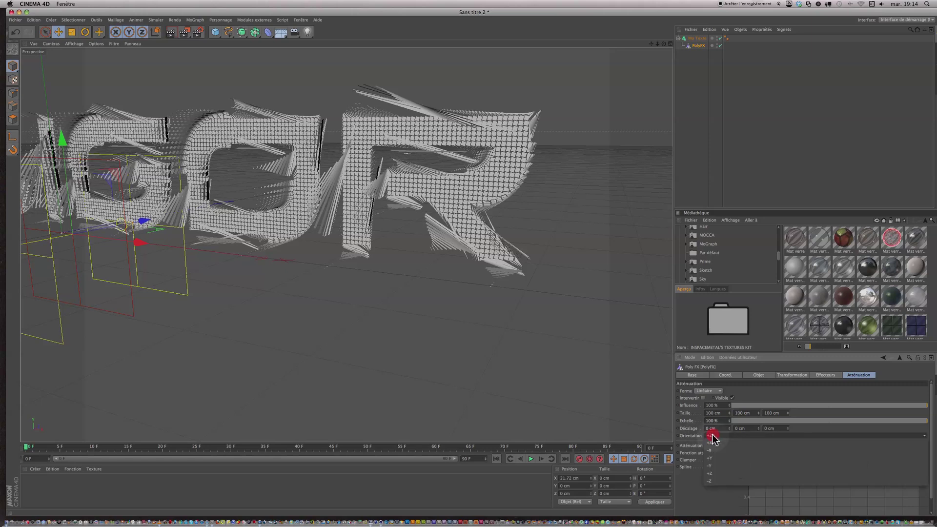
{"action": "left_click", "coordinate": [715, 482]}
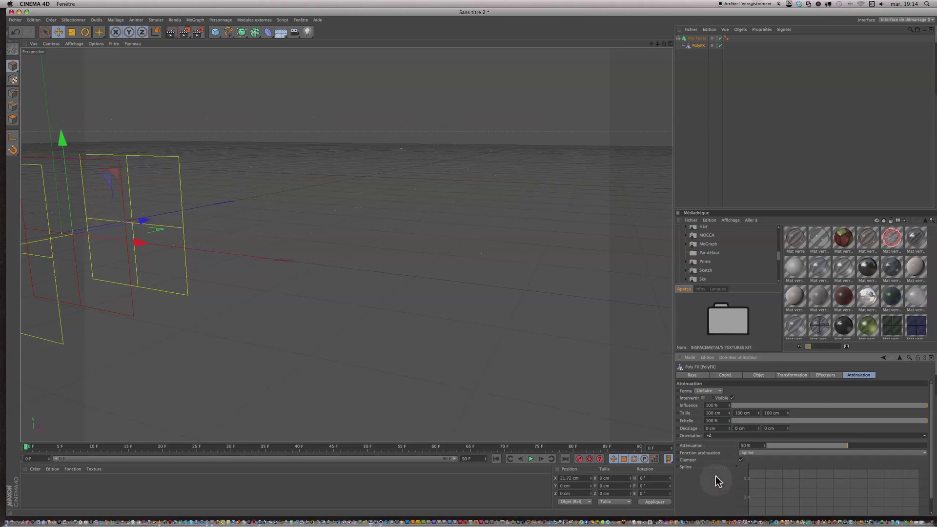
{"action": "left_click", "coordinate": [710, 437]}
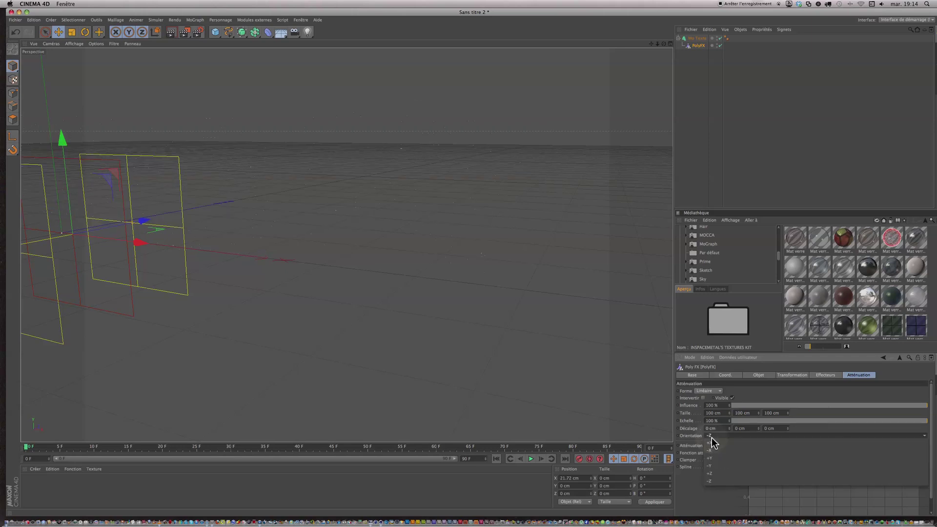
{"action": "left_click", "coordinate": [717, 442]}
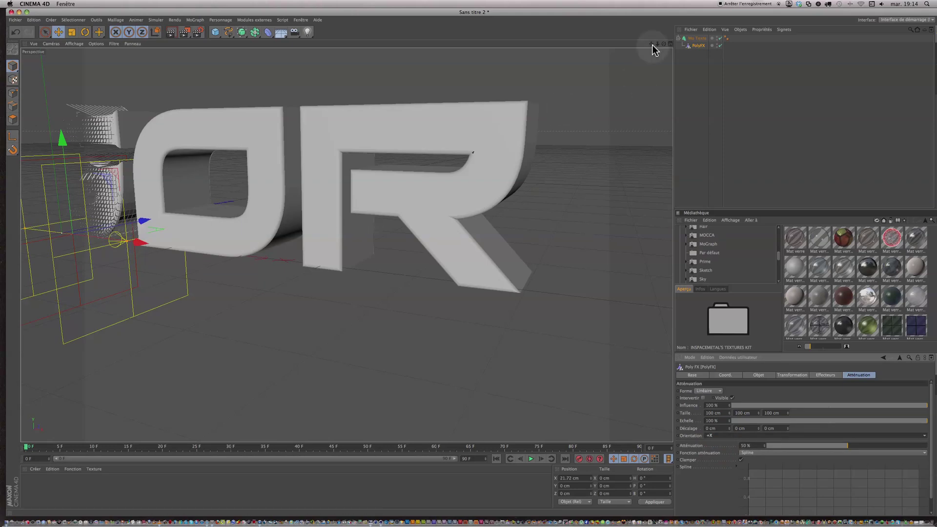
{"action": "mouse_move", "coordinate": [652, 44]}
{"action": "left_mouse_down"}
{"action": "mouse_move", "coordinate": [486, 263]}
{"action": "mouse_move", "coordinate": [469, 262]}
{"action": "left_mouse_up"}
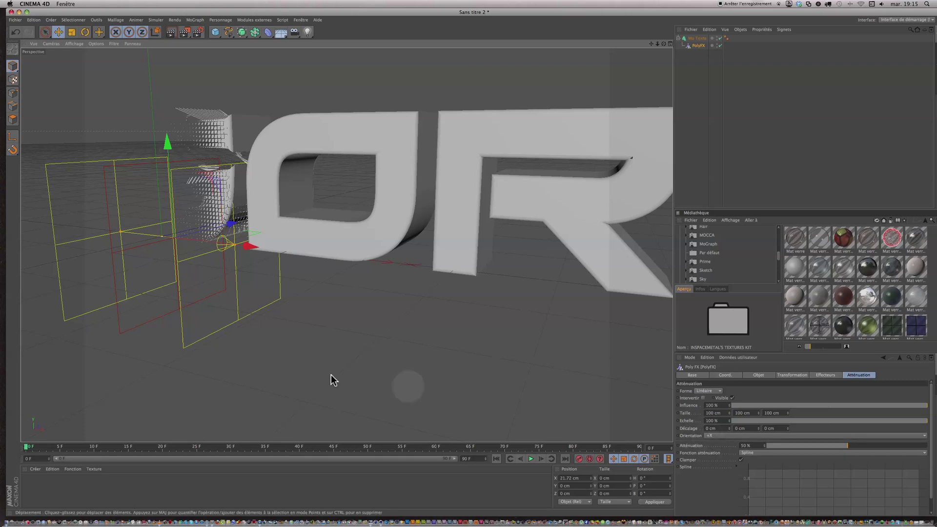
{"action": "left_click_drag", "start_coordinate": [248, 245], "coordinate": [374, 266]}
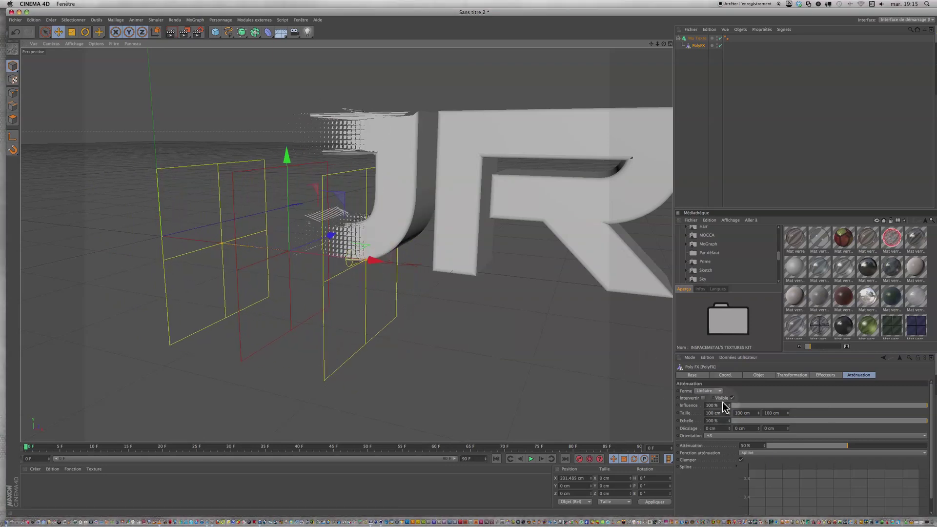
- Switch the PolyFX falloff orientation to +Y and raise the object to about 8.6 cm on Y
{"action": "left_click", "coordinate": [716, 437]}
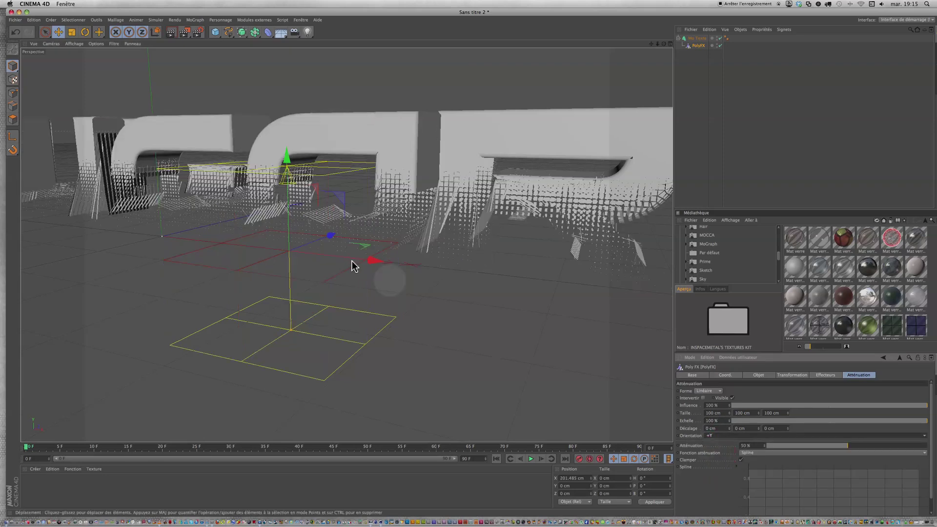
{"action": "mouse_move", "coordinate": [288, 162]}
{"action": "left_mouse_down"}
{"action": "mouse_move", "coordinate": [291, 103]}
{"action": "mouse_move", "coordinate": [282, 195]}
{"action": "mouse_move", "coordinate": [291, 131]}
{"action": "mouse_move", "coordinate": [288, 155]}
{"action": "left_mouse_up"}
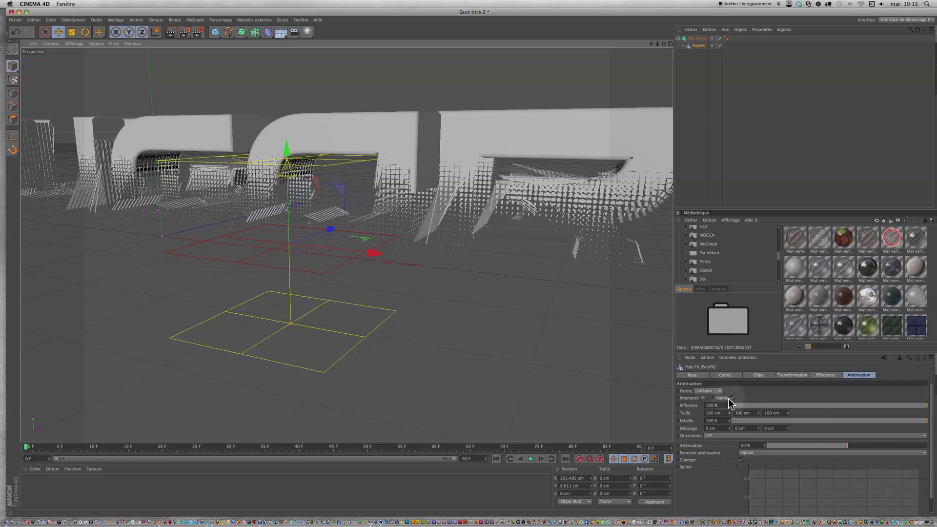
- Set the PolyFX falloff orientation to -X and reposition the object at about 170 cm on X
{"action": "left_click", "coordinate": [713, 435]}
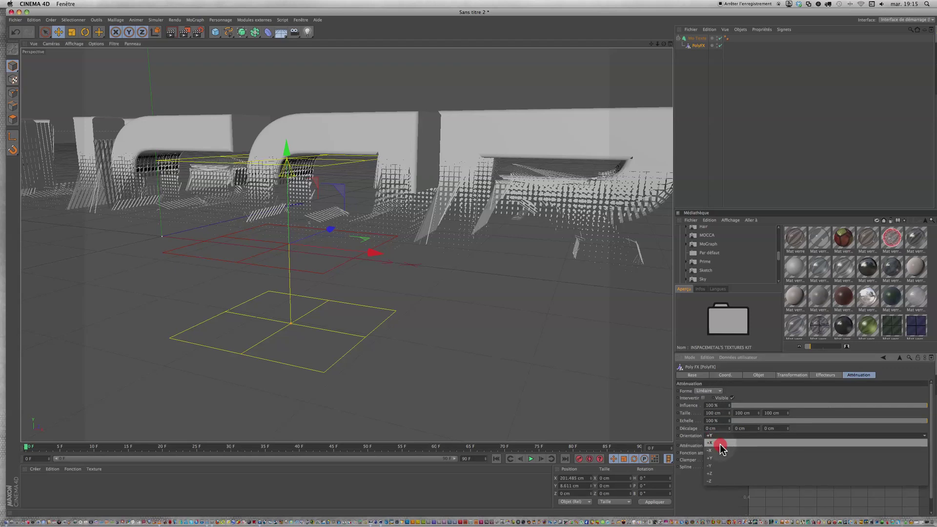
{"action": "left_click", "coordinate": [721, 451]}
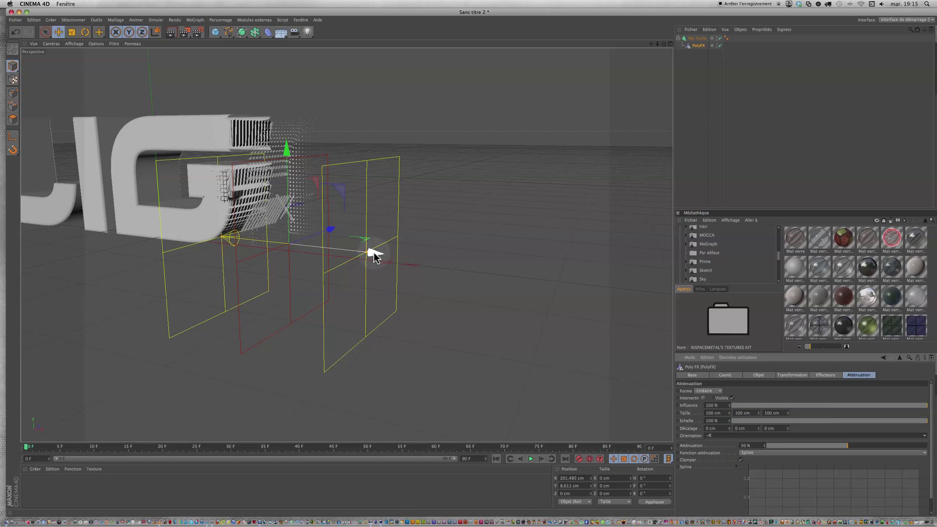
{"action": "left_click_drag", "start_coordinate": [373, 255], "coordinate": [328, 239]}
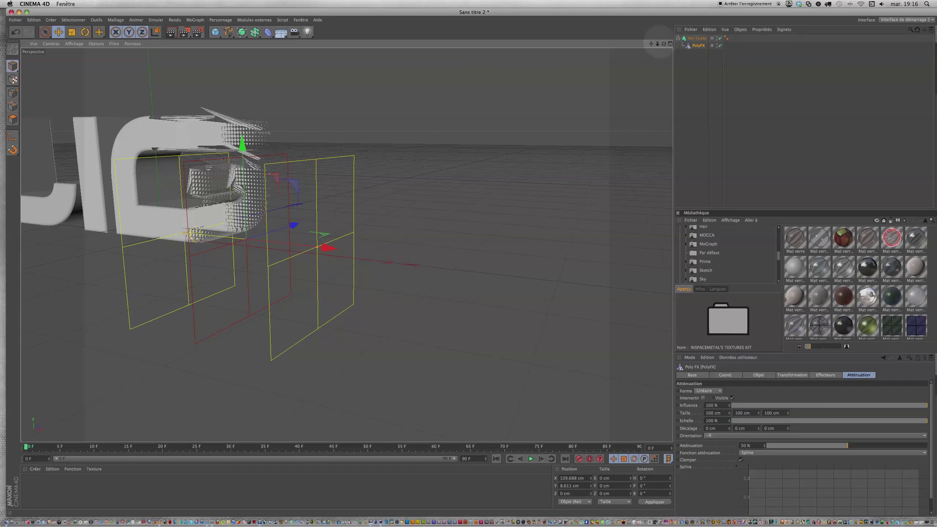
{"action": "left_click_drag", "start_coordinate": [662, 43], "coordinate": [468, 262]}
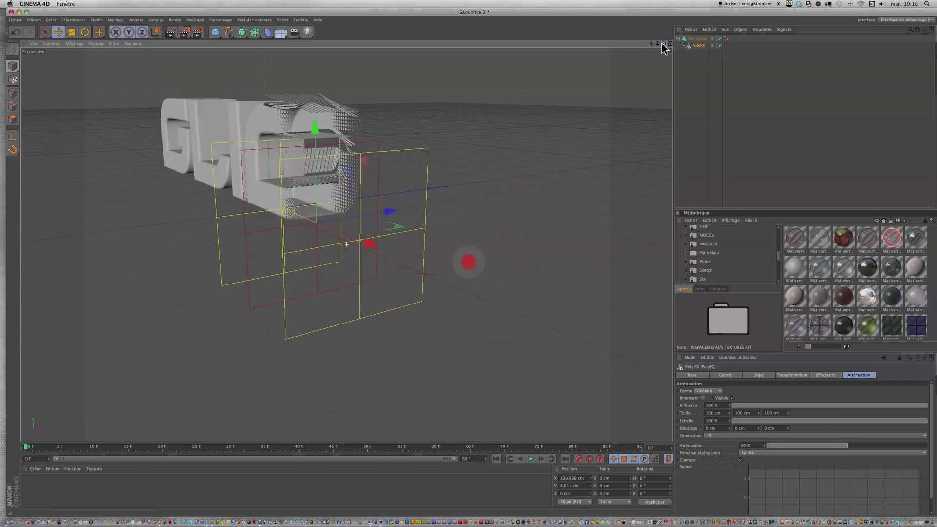
{"action": "mouse_move", "coordinate": [370, 244]}
{"action": "left_mouse_down"}
{"action": "mouse_move", "coordinate": [312, 211]}
{"action": "mouse_move", "coordinate": [383, 244]}
{"action": "left_mouse_up"}
{"action": "scroll", "coordinate": [355, 178], "scroll_direction": "up", "scroll_amount": 5}
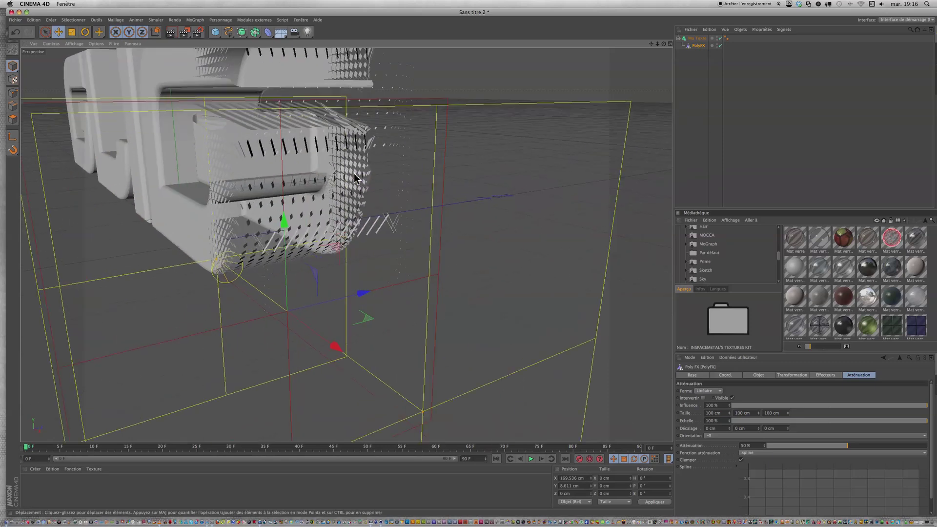
{"action": "scroll", "coordinate": [356, 261], "scroll_direction": "down", "scroll_amount": 6}
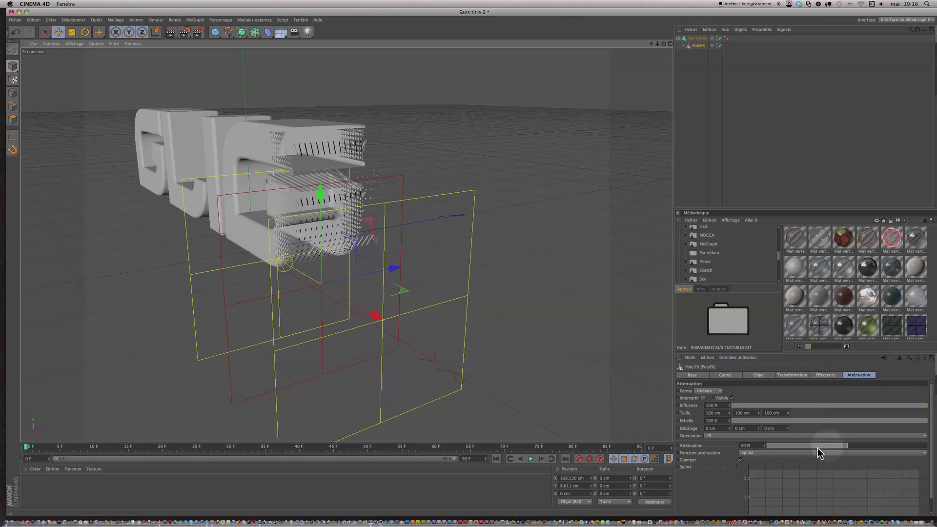
- Set the third falloff offset (Décalage) value to -41 cm and apply the Carré spline preset to the PolyFX falloff curve
{"action": "left_click_drag", "start_coordinate": [774, 429], "coordinate": [776, 431]}
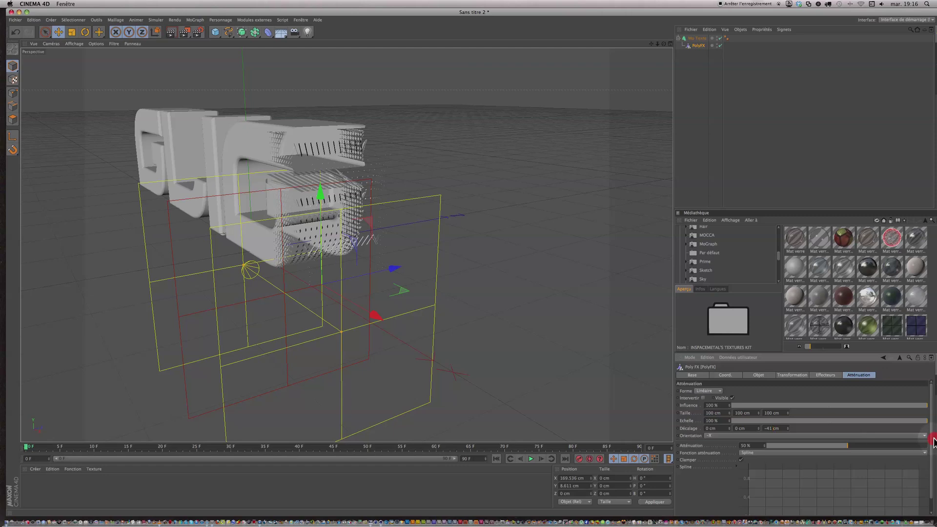
{"action": "scroll", "coordinate": [930, 452], "scroll_direction": "down", "scroll_amount": 1}
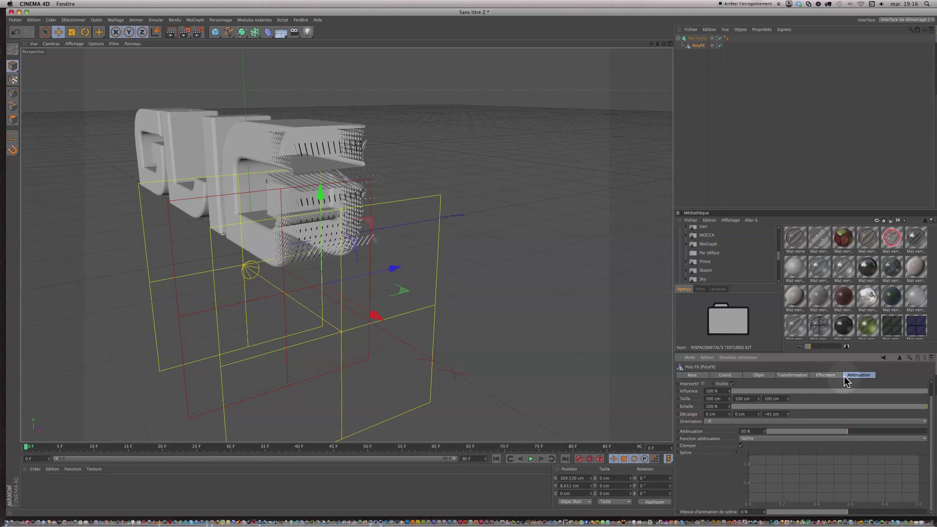
{"action": "right_click", "coordinate": [819, 476]}
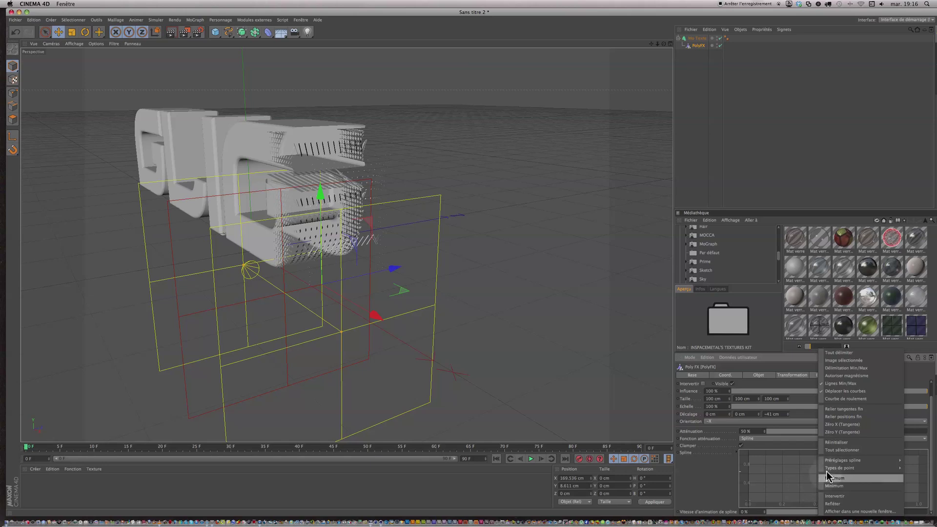
{"action": "mouse_move", "coordinate": [829, 468]}
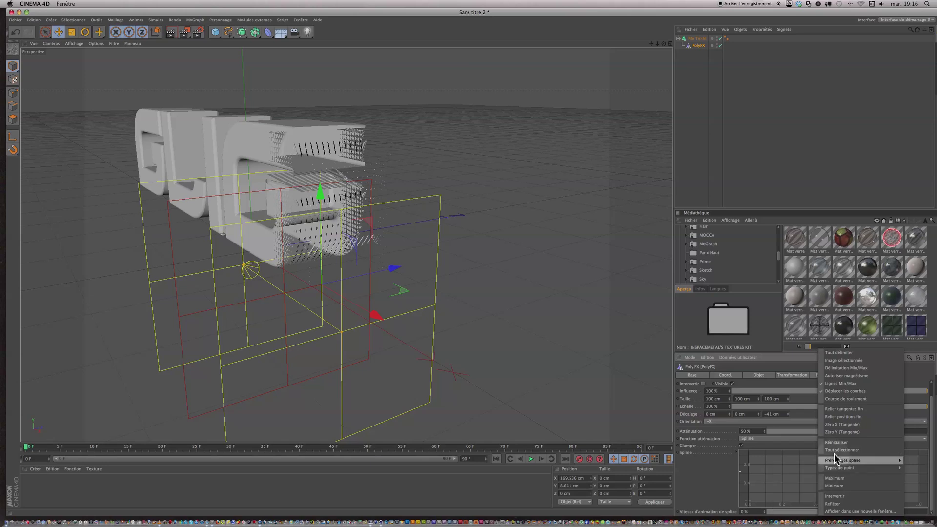
{"action": "mouse_move", "coordinate": [857, 462]}
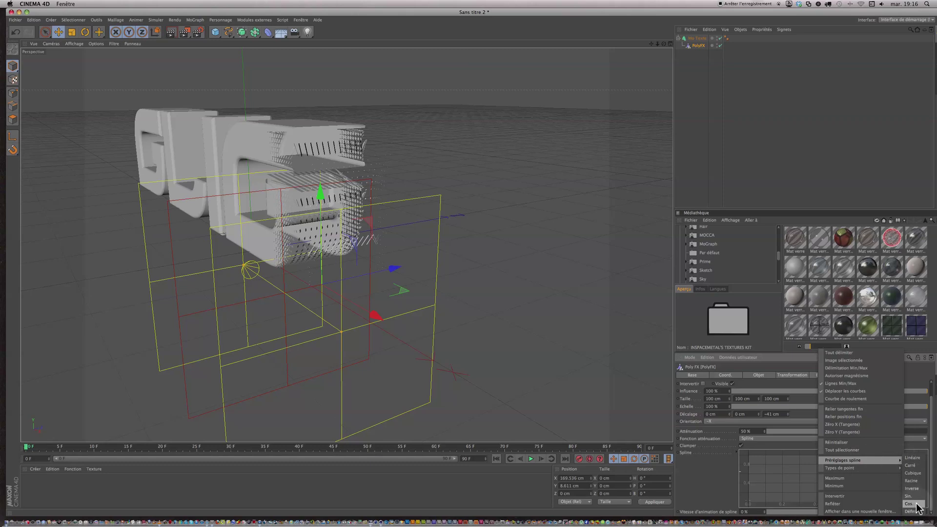
{"action": "left_click", "coordinate": [909, 465]}
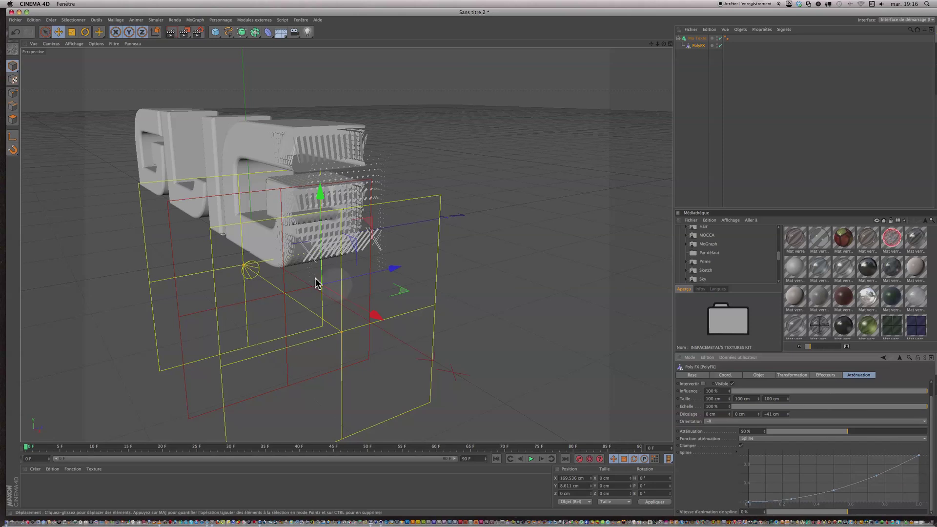
- Sweep the PolyFX object back to about 43 cm and out to about 331 cm on X, and set its Atténuation to 100 %
{"action": "left_click_drag", "start_coordinate": [373, 315], "coordinate": [315, 276]}
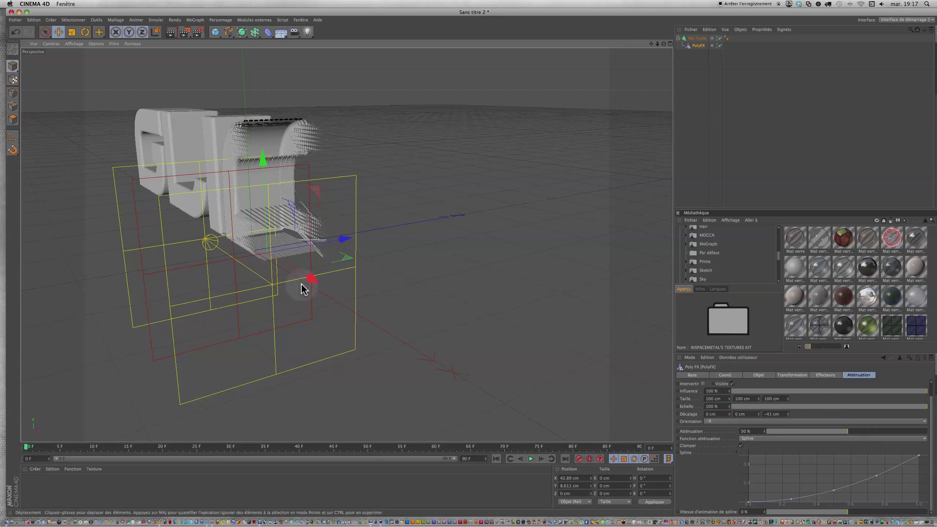
{"action": "left_click_drag", "start_coordinate": [313, 278], "coordinate": [512, 394]}
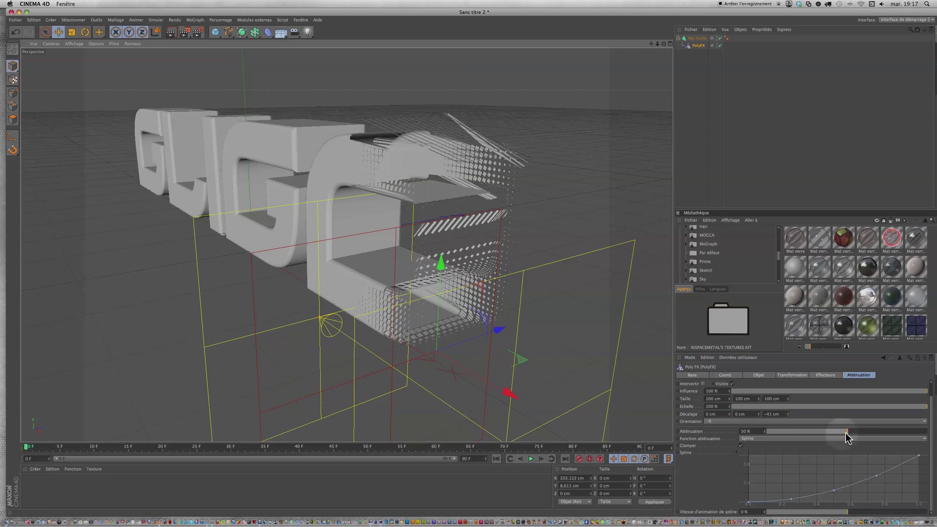
{"action": "left_click_drag", "start_coordinate": [848, 432], "coordinate": [935, 450]}
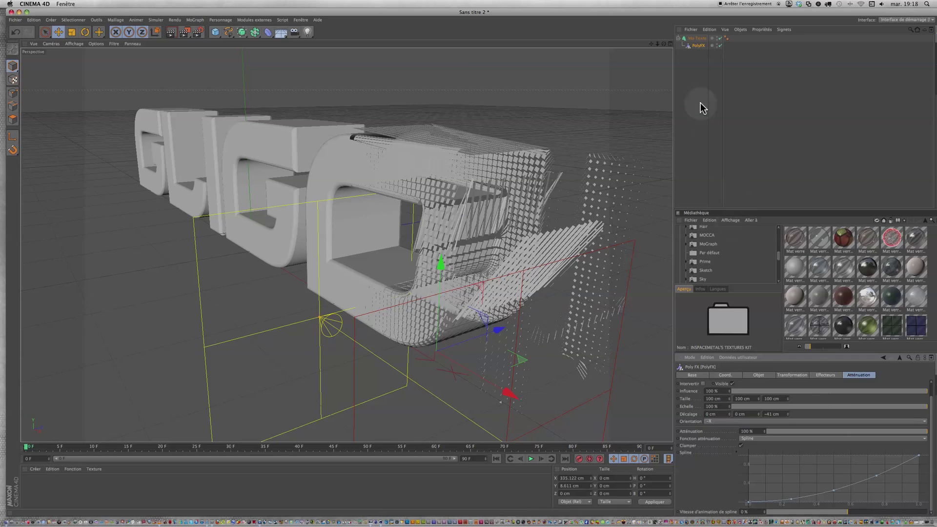
- Add an Effecteur Randomisation (Random effector) to the PolyFX object
{"action": "left_click", "coordinate": [699, 47]}
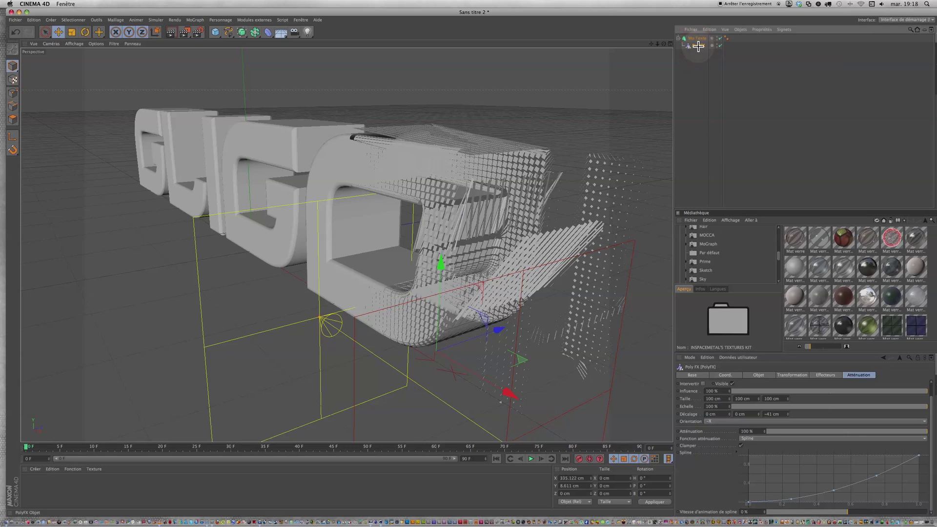
{"action": "left_click", "coordinate": [699, 69]}
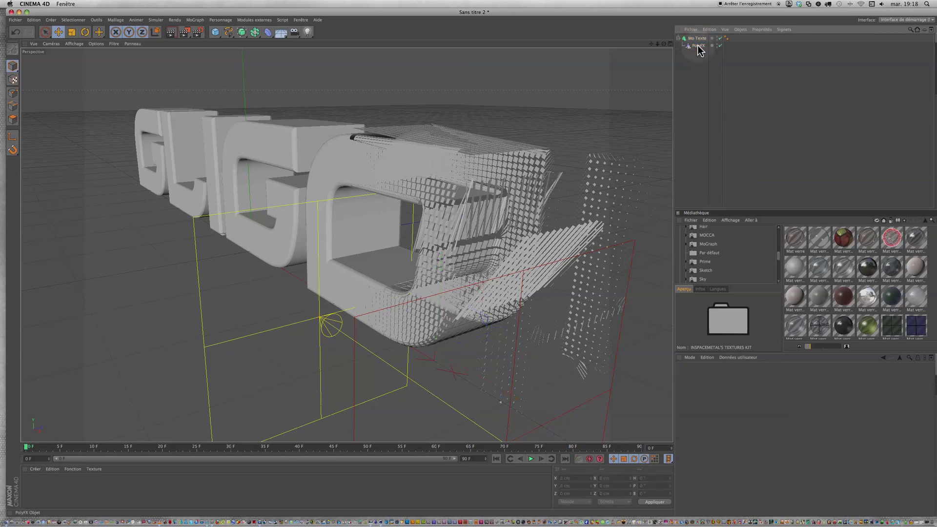
{"action": "left_click", "coordinate": [699, 46]}
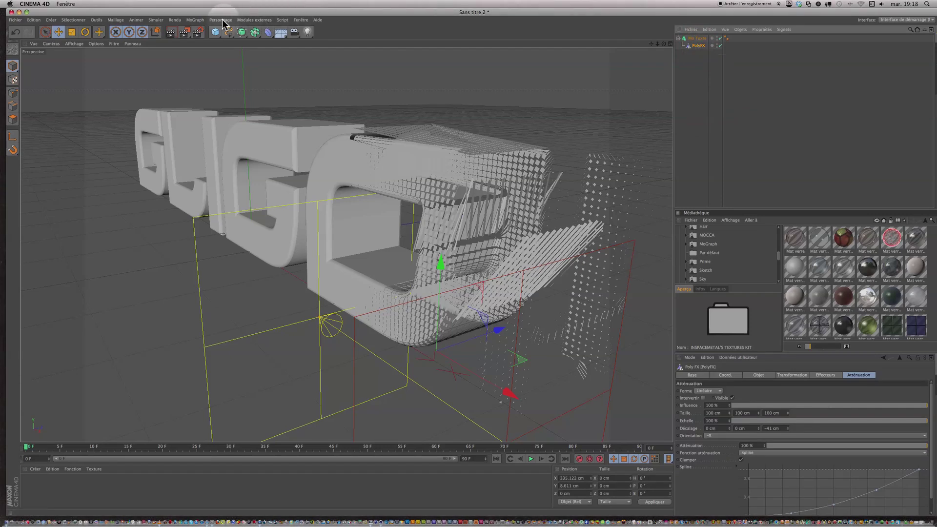
{"action": "left_click", "coordinate": [201, 20]}
{"action": "left_click", "coordinate": [201, 30]}
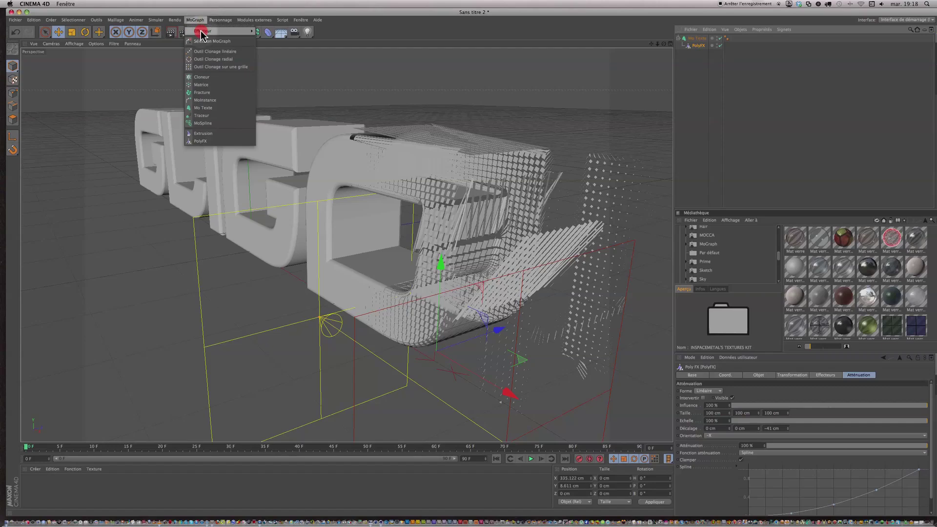
{"action": "left_click", "coordinate": [244, 35]}
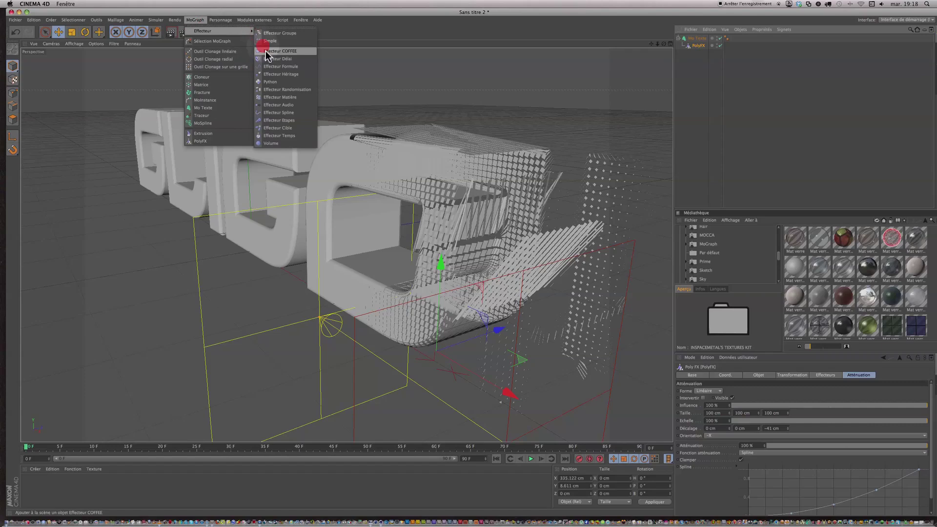
{"action": "left_click", "coordinate": [277, 92]}
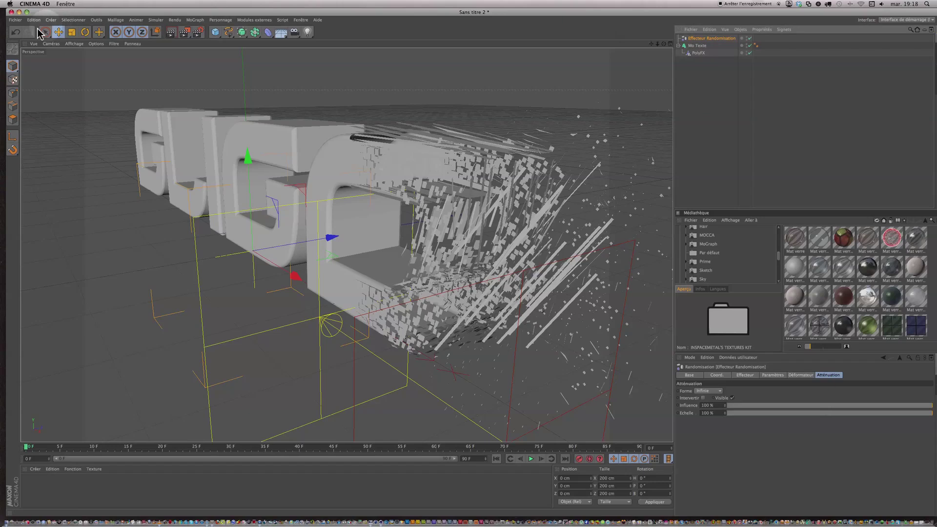
- Undo the addition of the Random effector, then redo it
{"action": "left_click", "coordinate": [16, 32]}
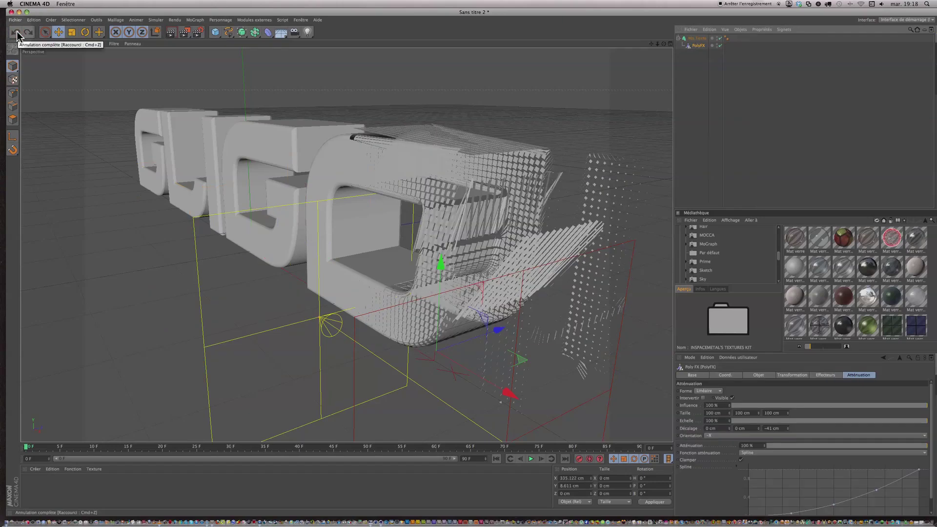
{"action": "left_click", "coordinate": [194, 22]}
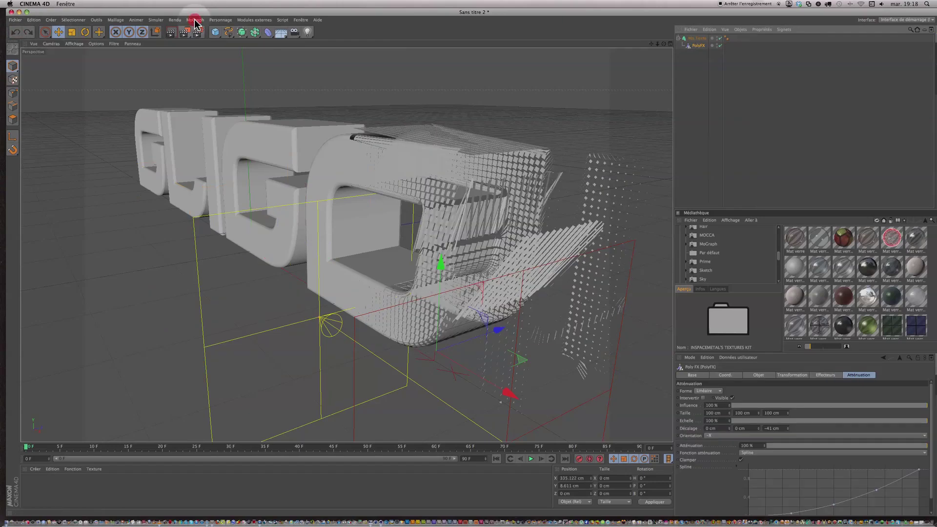
{"action": "mouse_move", "coordinate": [205, 32]}
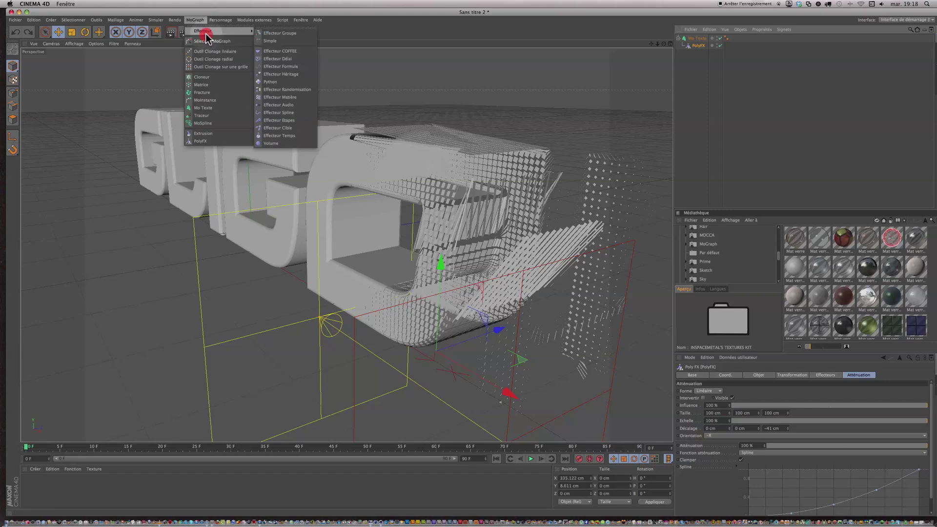
{"action": "left_click", "coordinate": [146, 74]}
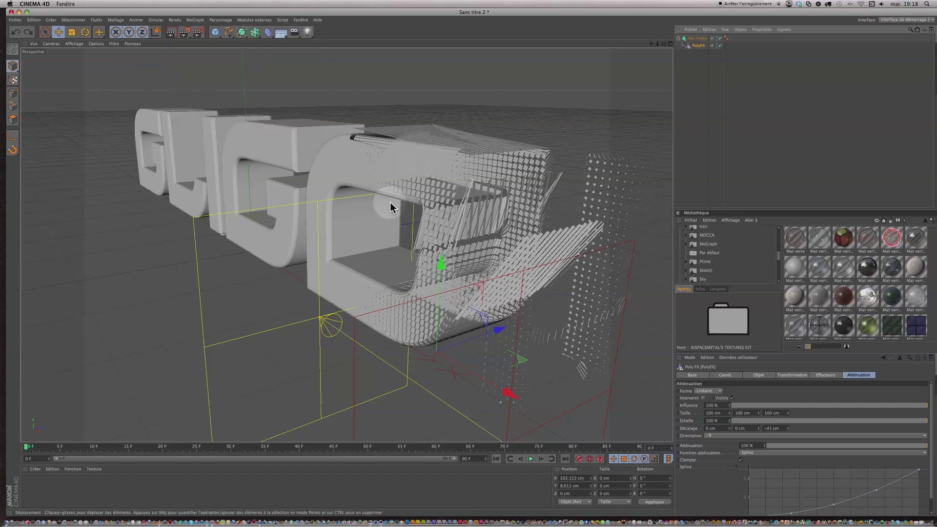
{"action": "left_click", "coordinate": [26, 33]}
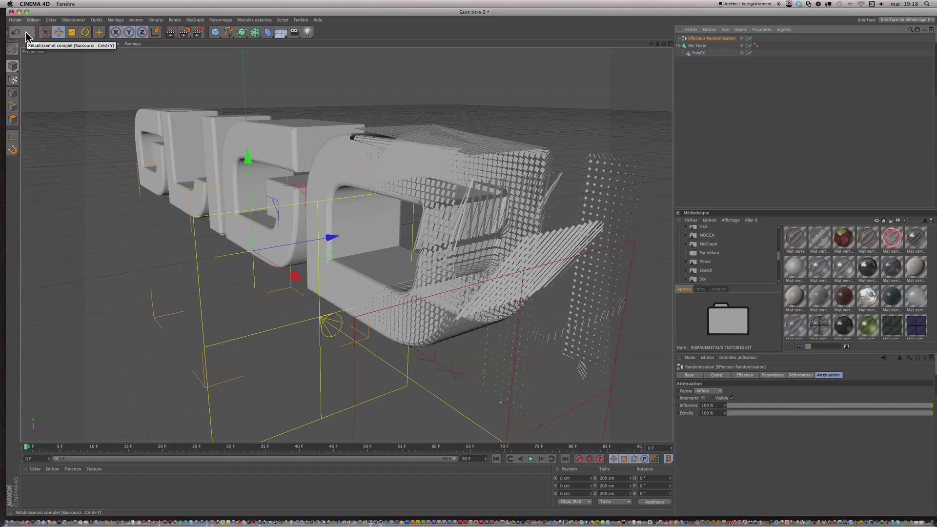
{"action": "left_click", "coordinate": [109, 115]}
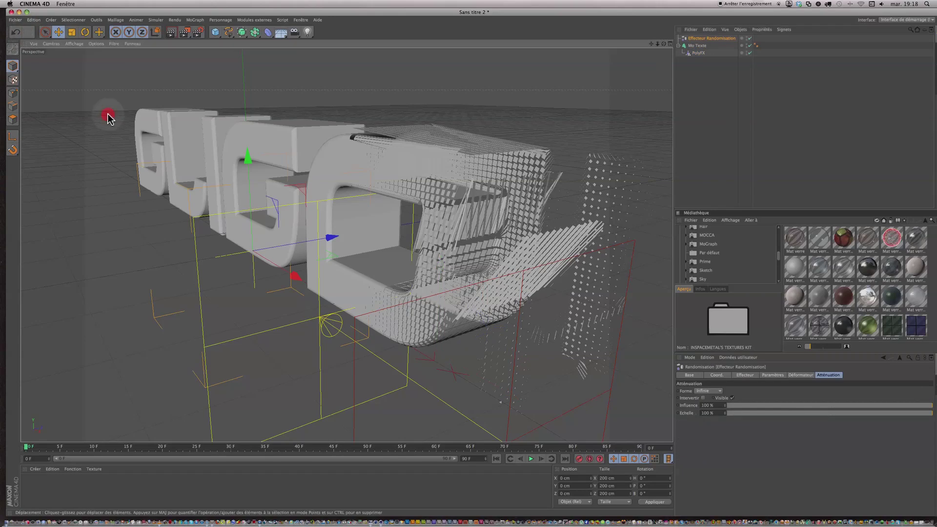
- Set the spline interpolation of the Mo Texte object to Subdiviser
{"action": "left_click", "coordinate": [701, 39]}
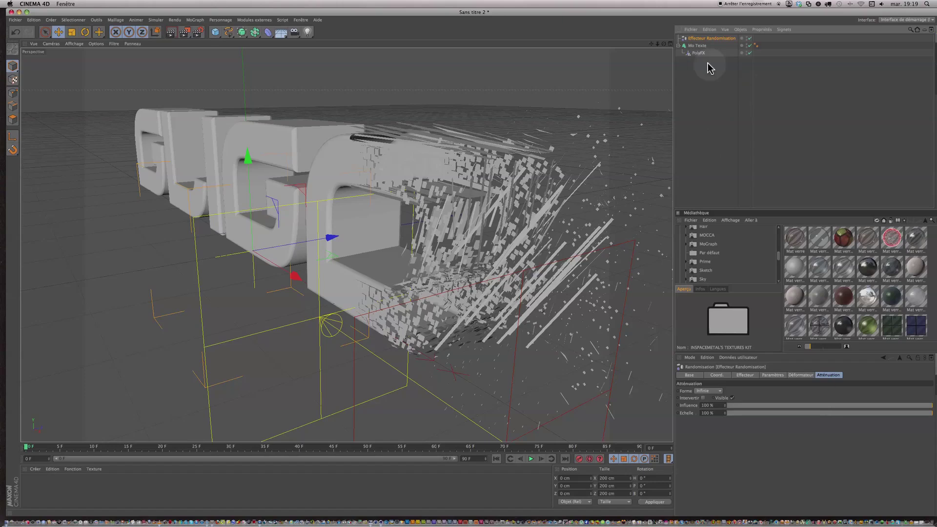
{"action": "left_click", "coordinate": [698, 45]}
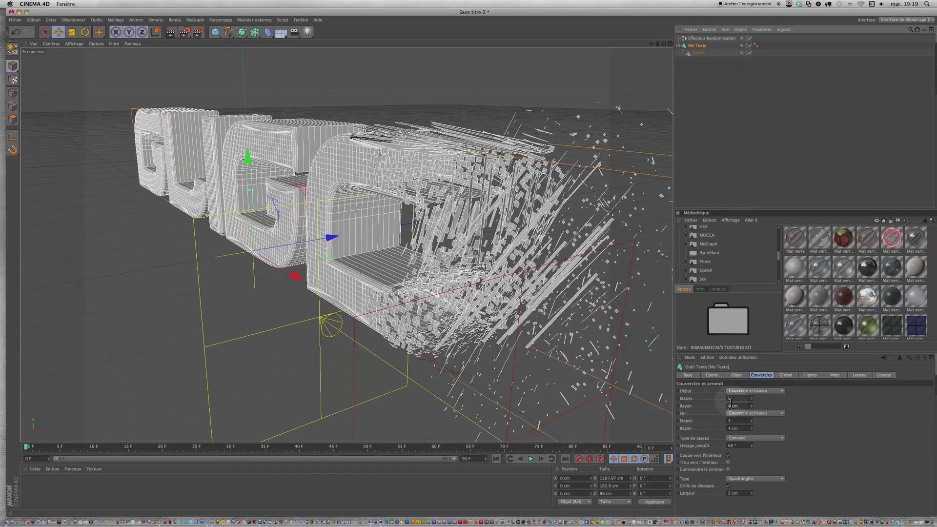
{"action": "left_click", "coordinate": [736, 375]}
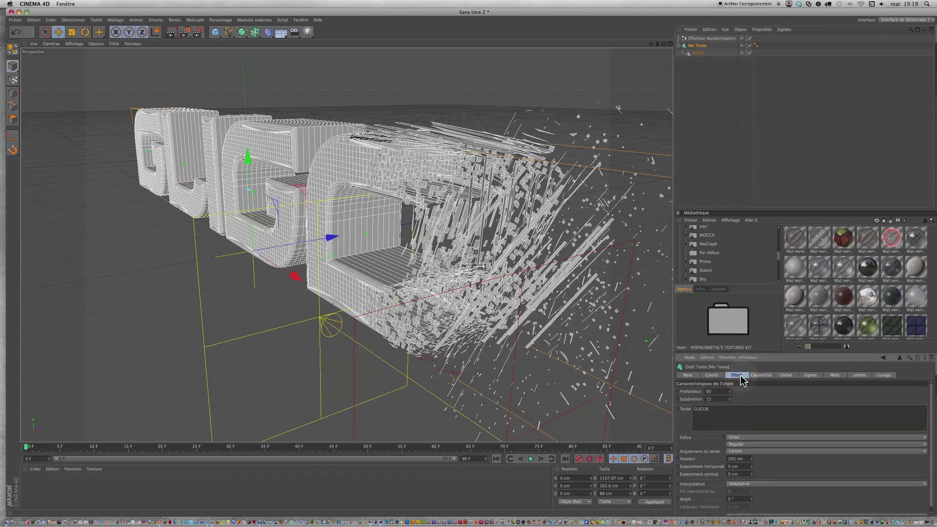
{"action": "scroll", "coordinate": [700, 449], "scroll_direction": "down", "scroll_amount": 1}
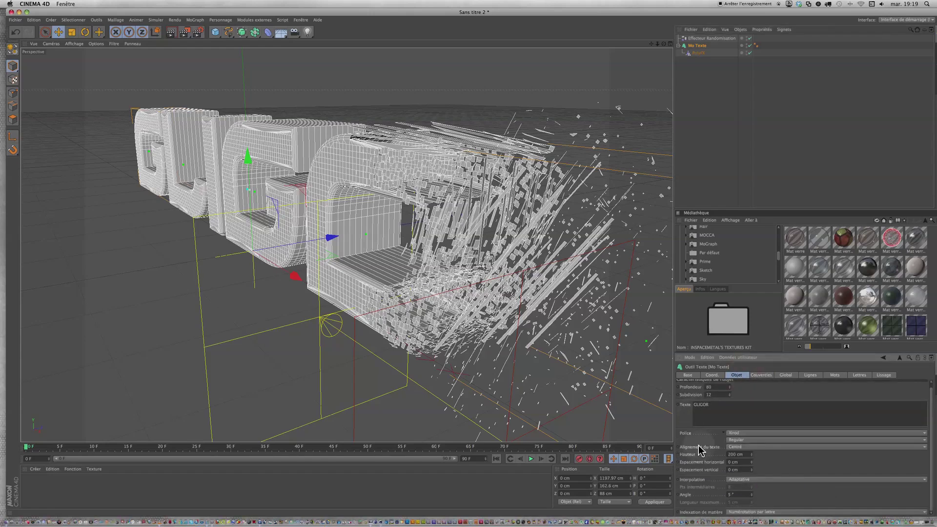
{"action": "left_click", "coordinate": [750, 482]}
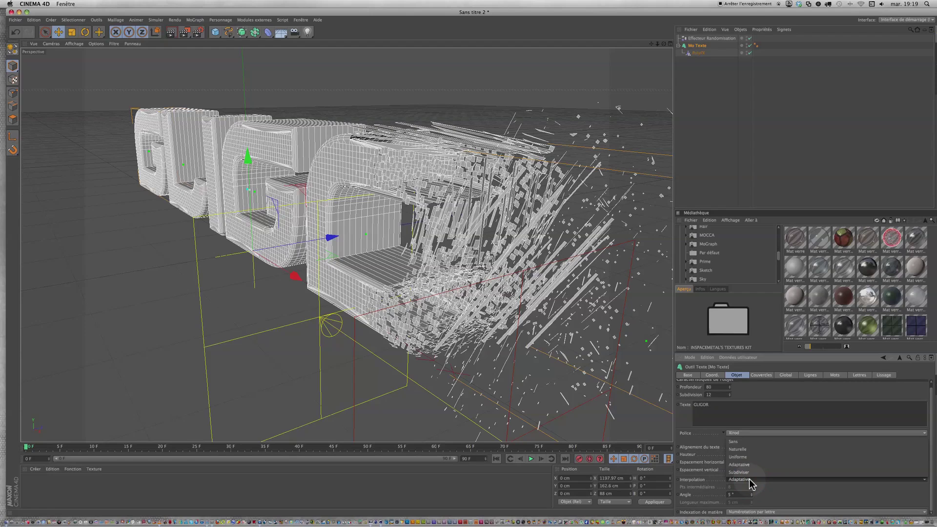
{"action": "left_click", "coordinate": [739, 472]}
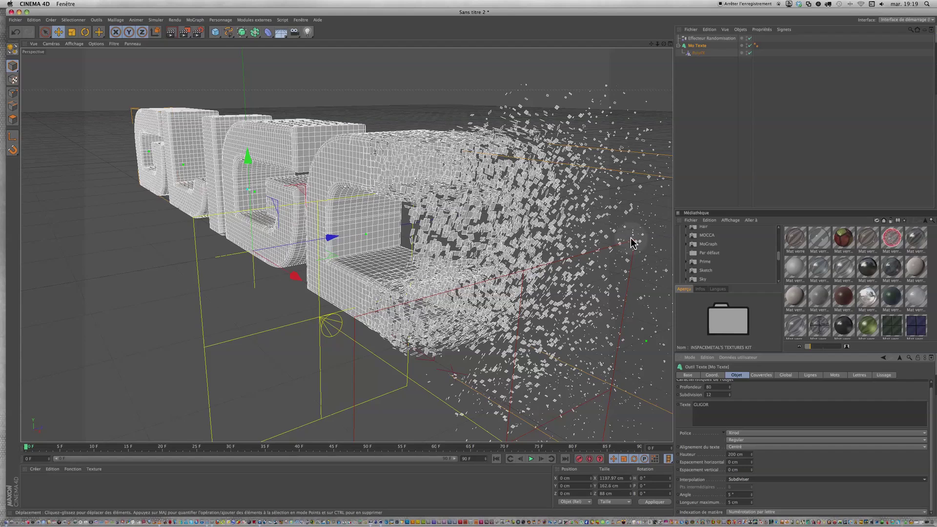
- Try the Uniforme and Naturelle interpolations on the Mo Texte object and return it to Subdiviser
{"action": "left_click", "coordinate": [751, 480]}
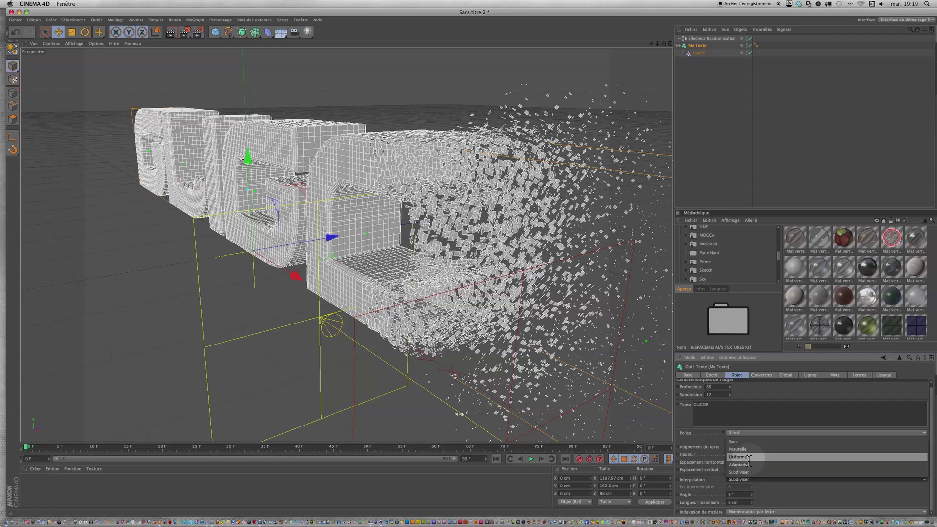
{"action": "left_click", "coordinate": [748, 457]}
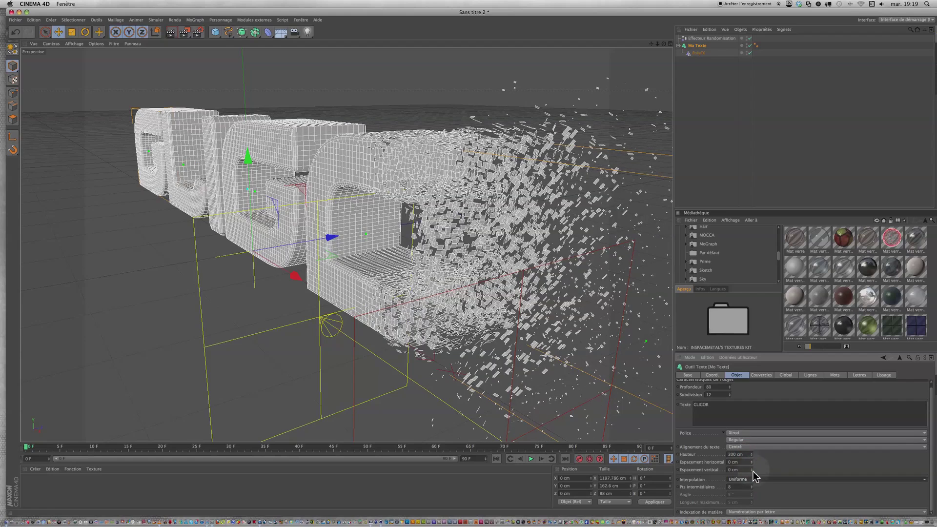
{"action": "left_click", "coordinate": [752, 479]}
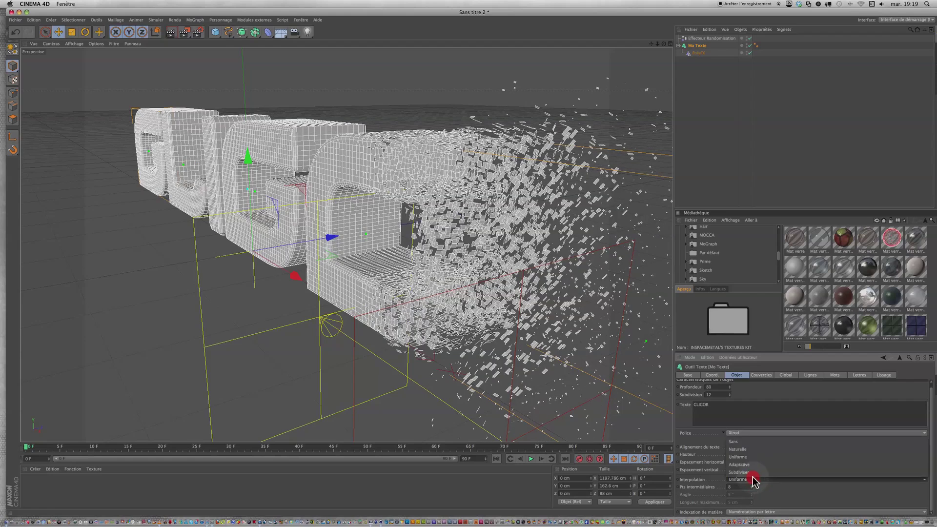
{"action": "left_click", "coordinate": [738, 449]}
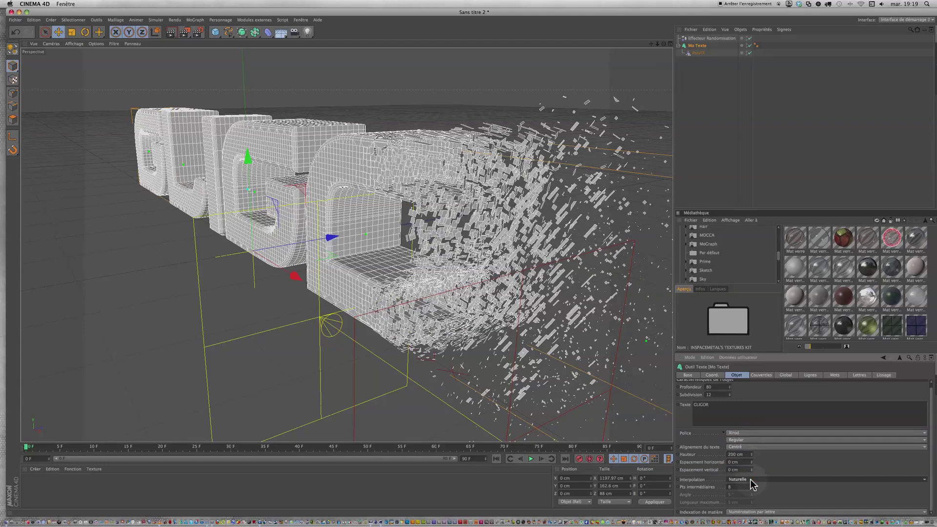
{"action": "left_click", "coordinate": [750, 481]}
{"action": "left_click", "coordinate": [751, 472]}
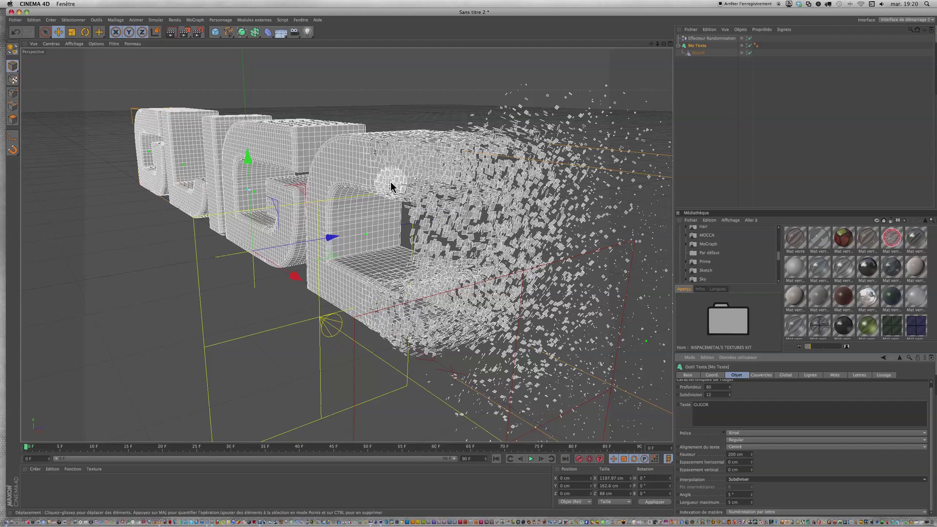
- Add a floor (Sol) object to the scene beneath the GLIGOR text
{"action": "scroll", "coordinate": [391, 181], "scroll_direction": "down", "scroll_amount": 3}
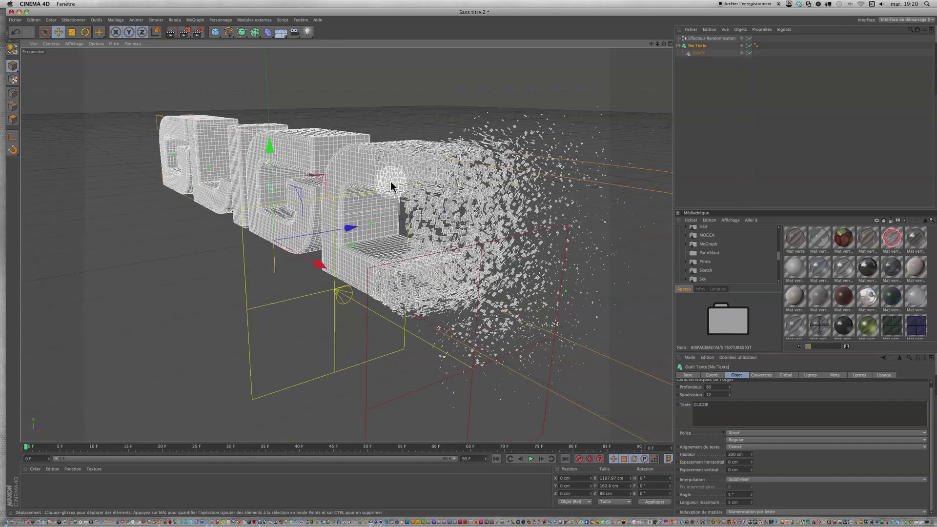
{"action": "scroll", "coordinate": [390, 180], "scroll_direction": "down", "scroll_amount": 3}
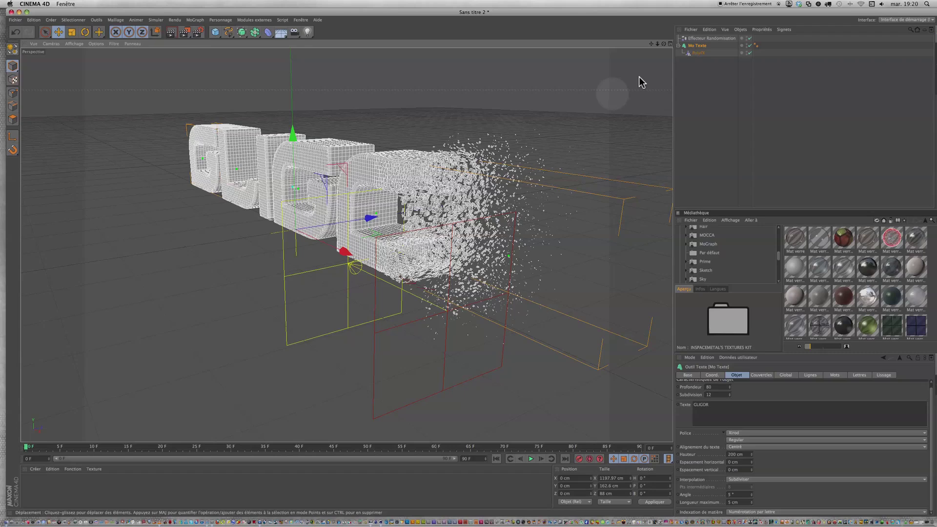
{"action": "left_click_drag", "start_coordinate": [651, 44], "coordinate": [672, 46]}
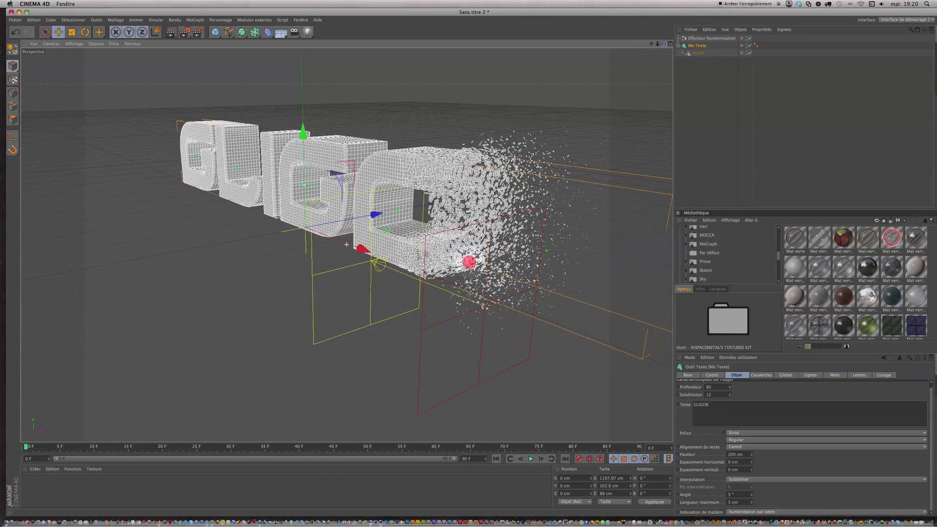
{"action": "left_click_drag", "start_coordinate": [468, 262], "coordinate": [651, 43]}
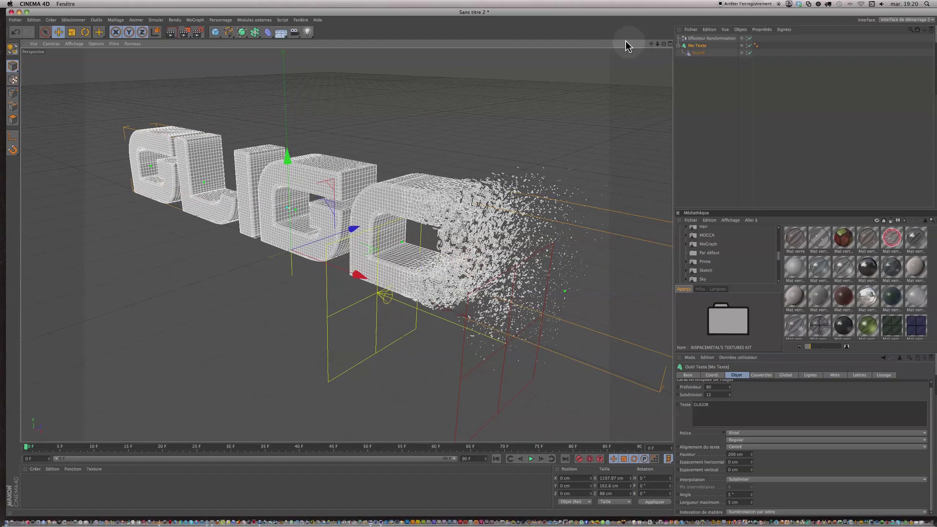
{"action": "left_click", "coordinate": [280, 32]}
{"action": "left_click", "coordinate": [298, 42]}
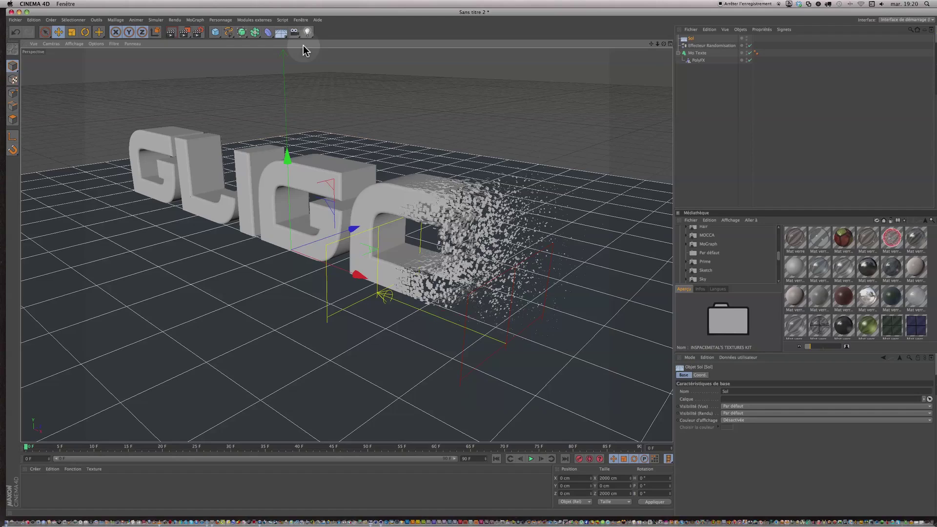
- Add an omni light (Lumière) and position it at about X 419 cm, Y 346 cm and Z -193 cm
{"action": "left_click", "coordinate": [307, 32]}
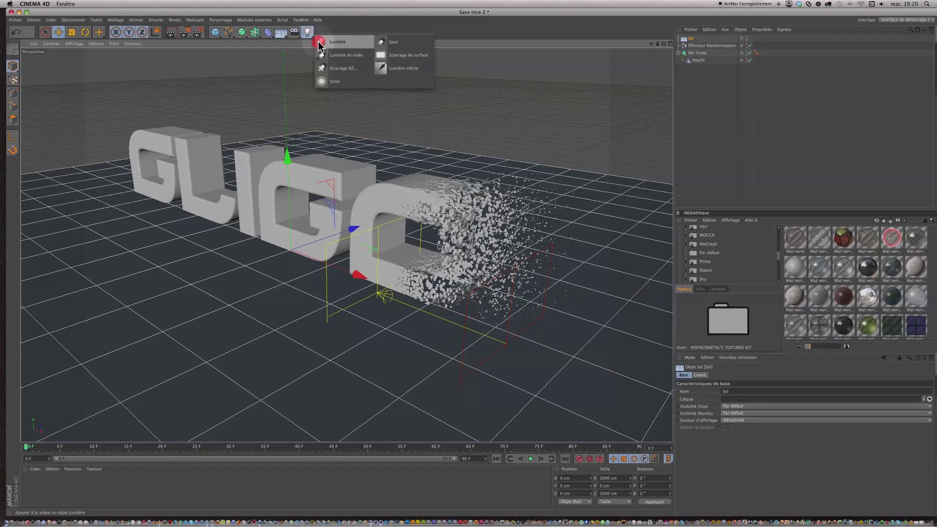
{"action": "left_click", "coordinate": [320, 43]}
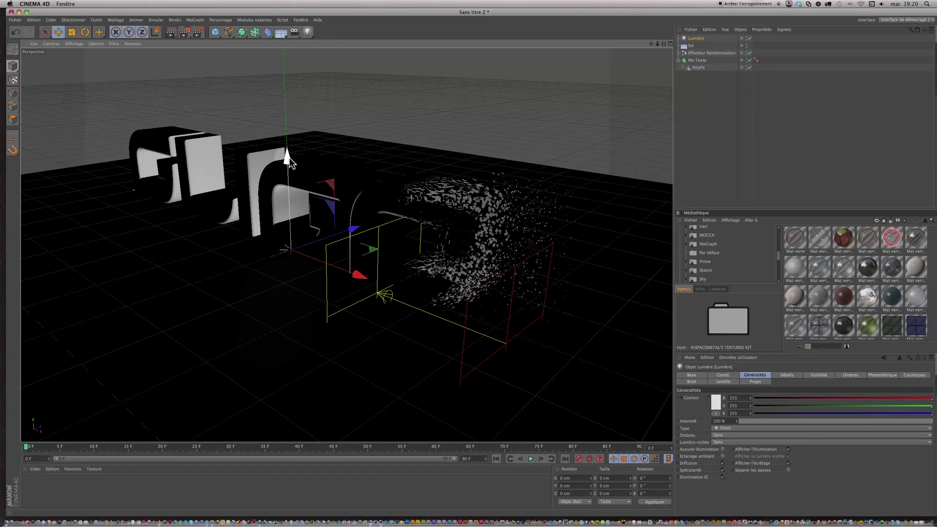
{"action": "left_click_drag", "start_coordinate": [290, 161], "coordinate": [469, 264]}
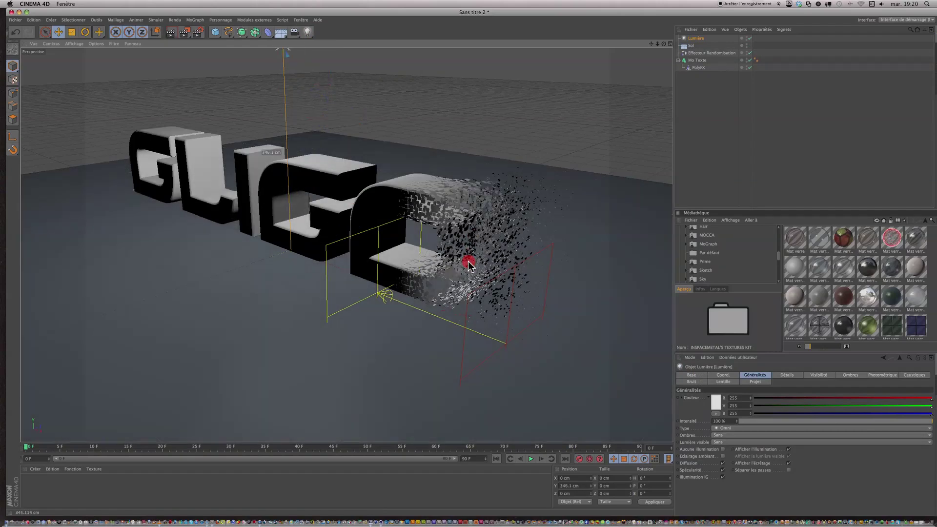
{"action": "scroll", "coordinate": [324, 213], "scroll_direction": "down", "scroll_amount": 5}
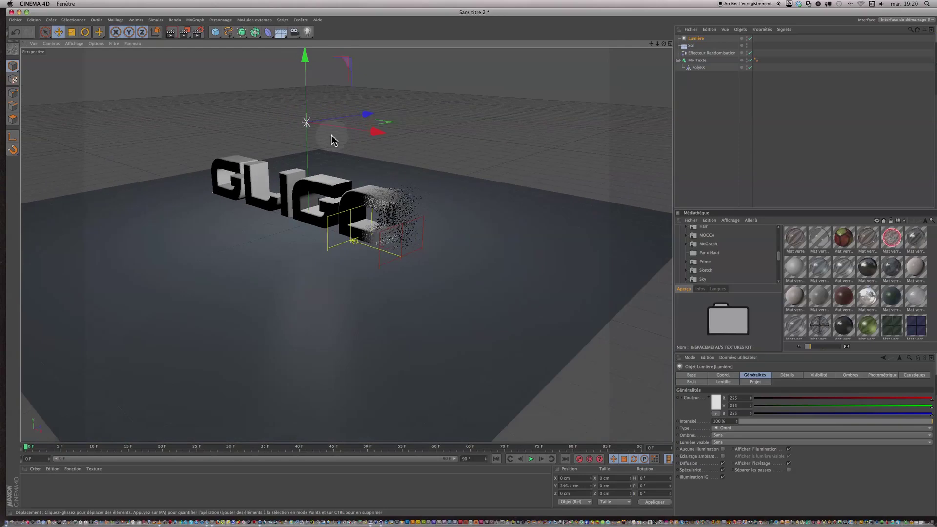
{"action": "left_click_drag", "start_coordinate": [377, 131], "coordinate": [467, 169]}
{"action": "left_click_drag", "start_coordinate": [451, 129], "coordinate": [436, 165]}
- Render the active view from closer to the text to preview the lit letters and scattered particles
{"action": "scroll", "coordinate": [311, 200], "scroll_direction": "up", "scroll_amount": 2}
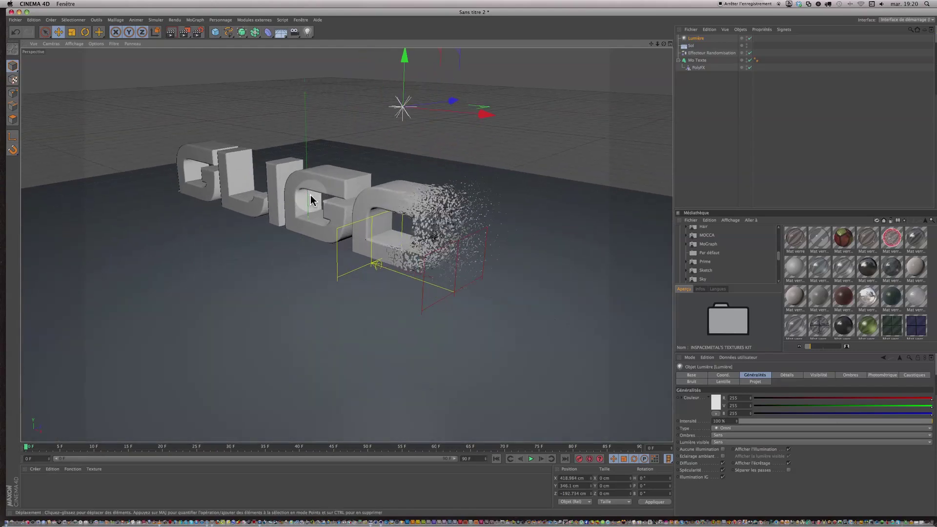
{"action": "scroll", "coordinate": [311, 200], "scroll_direction": "up", "scroll_amount": 3}
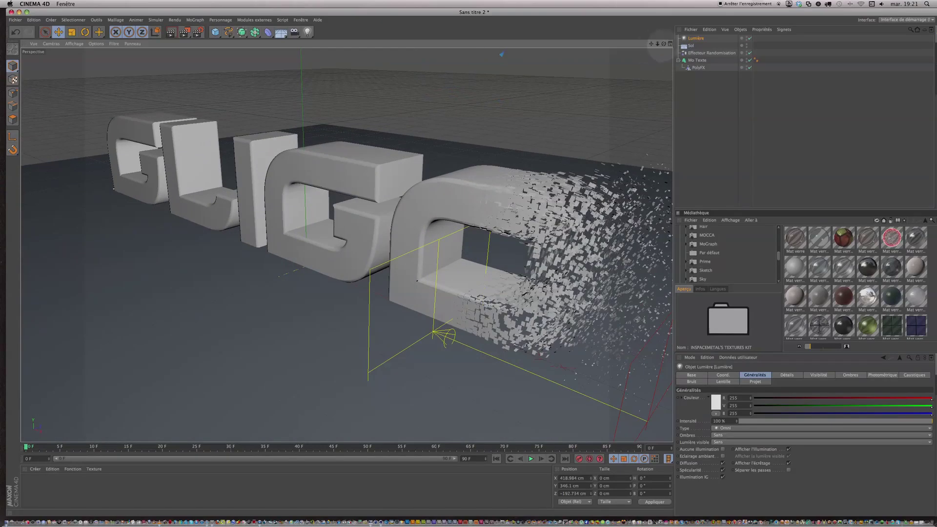
{"action": "left_click_drag", "start_coordinate": [662, 44], "coordinate": [470, 266]}
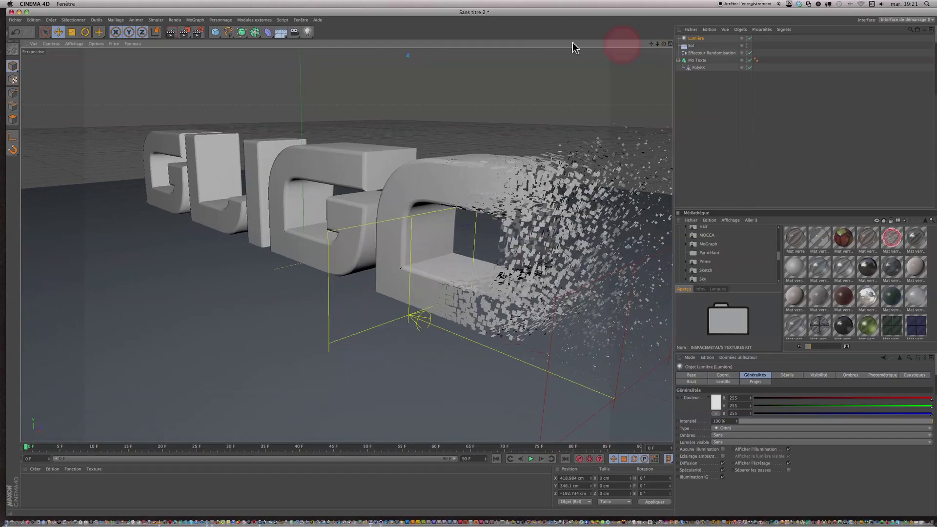
{"action": "left_click", "coordinate": [173, 32]}
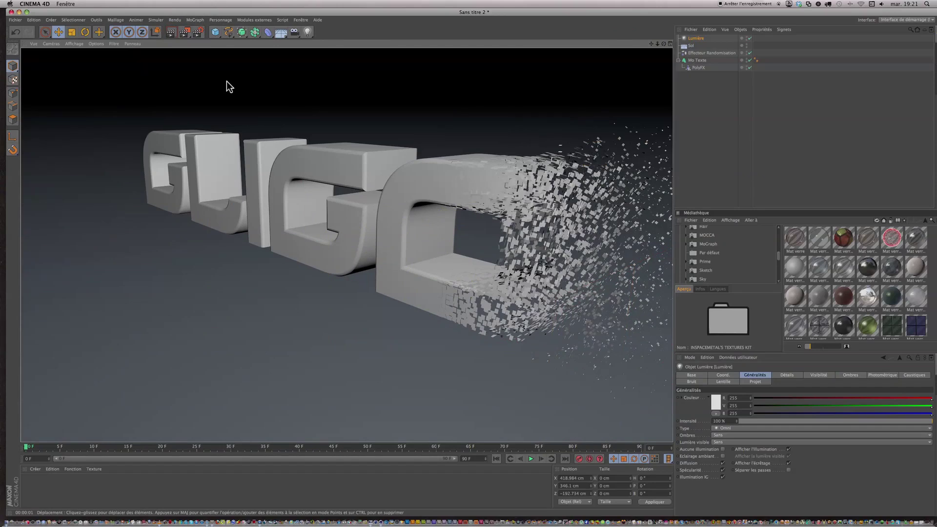
{"action": "left_click", "coordinate": [122, 199]}
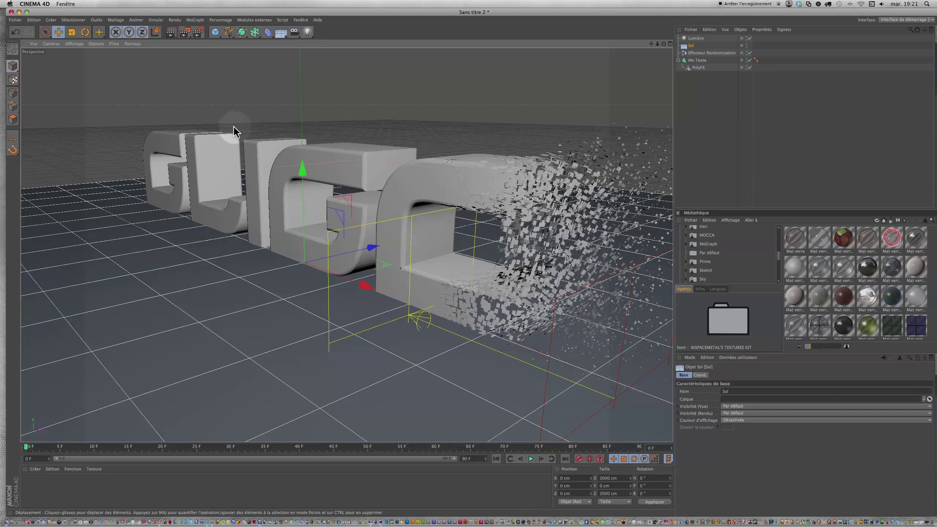
{"action": "left_click", "coordinate": [268, 126]}
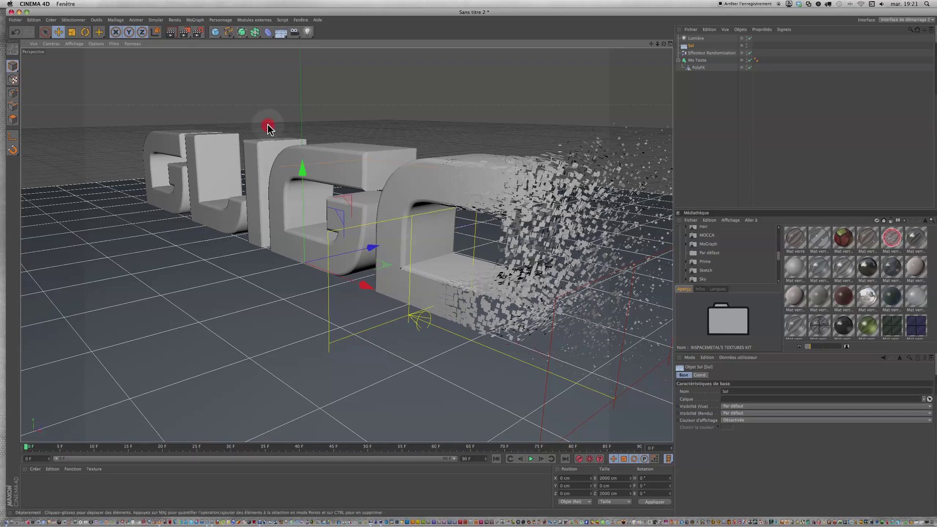
{"action": "left_click", "coordinate": [176, 33]}
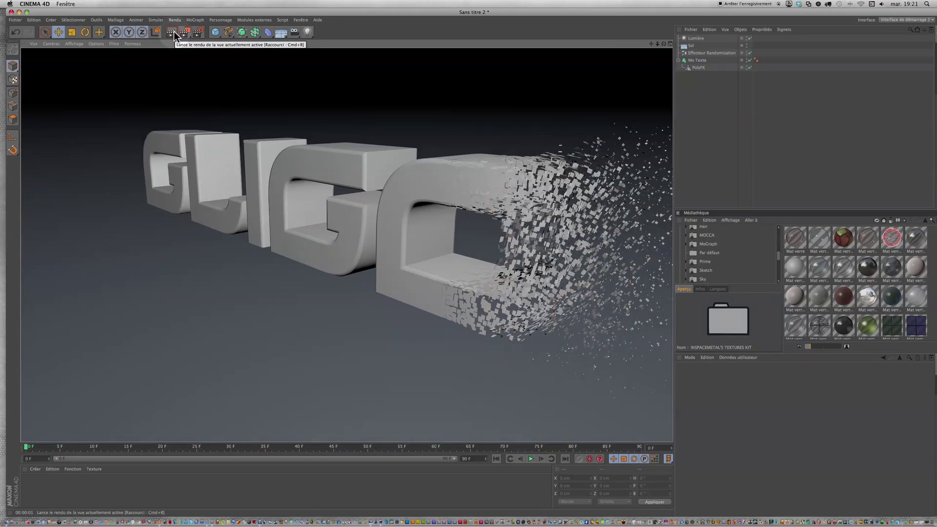
- Set the render output to the HDV/HDTV 720 25 preset with the frame range Toutes les images
{"action": "left_click", "coordinate": [198, 32]}
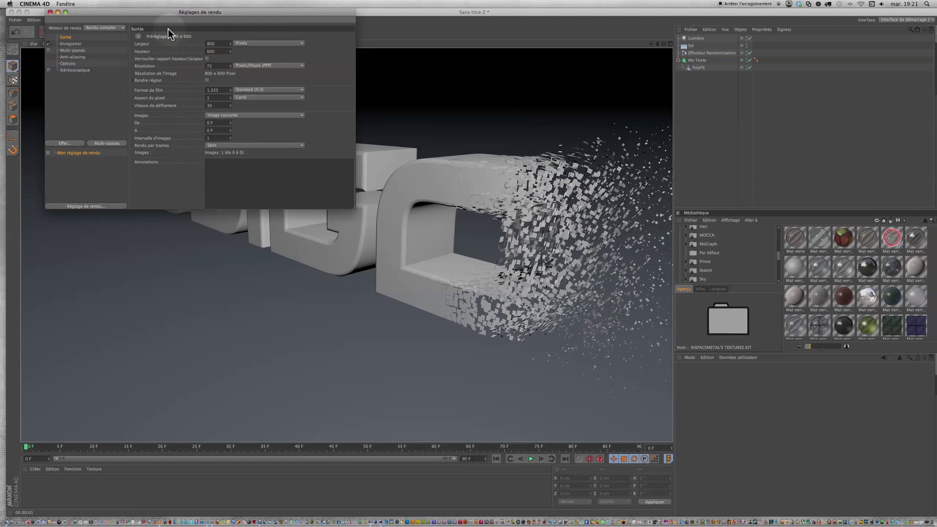
{"action": "left_click", "coordinate": [139, 39]}
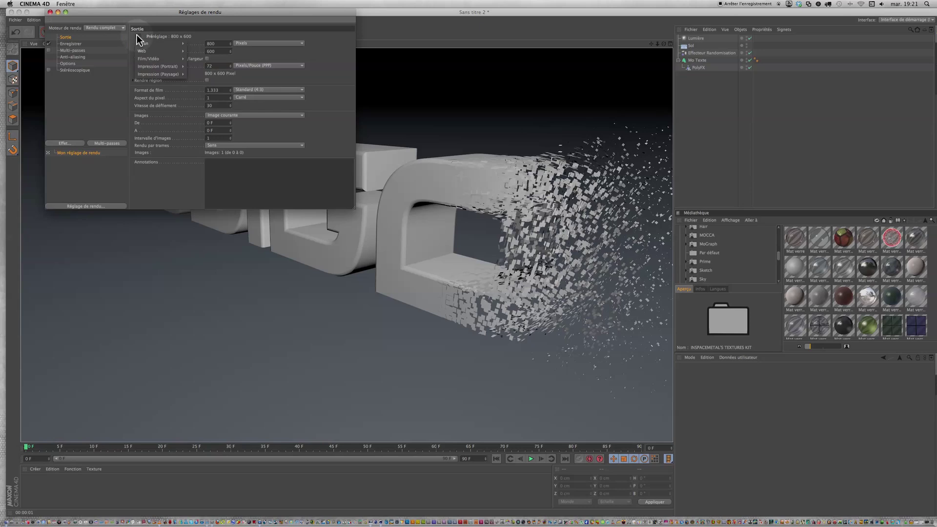
{"action": "mouse_move", "coordinate": [186, 58]}
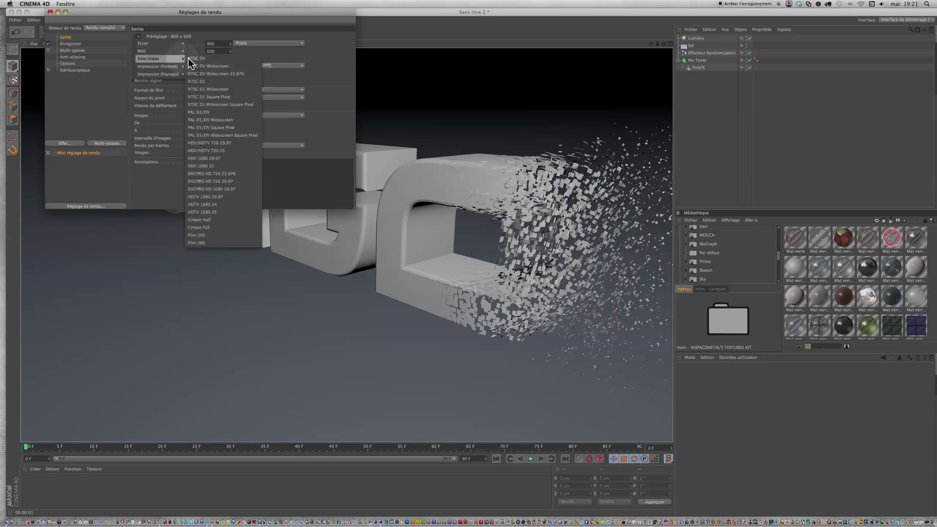
{"action": "left_click", "coordinate": [201, 152]}
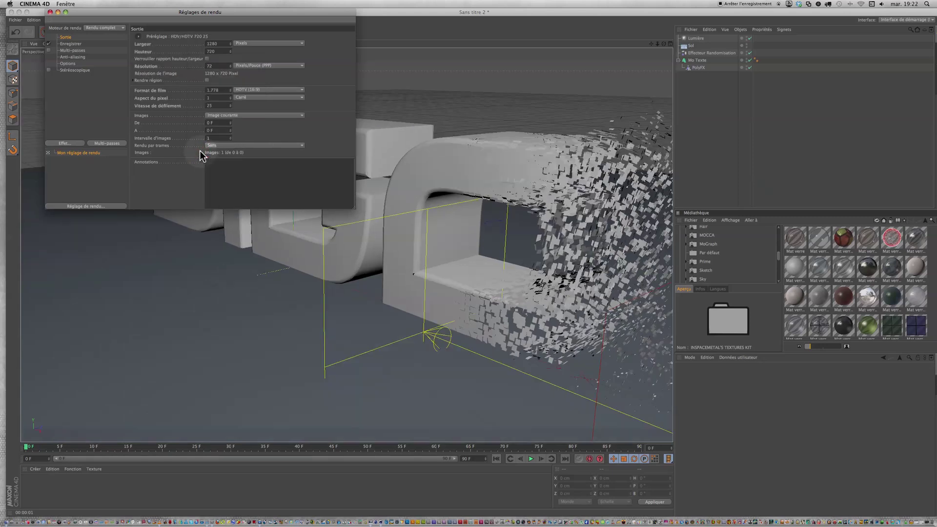
{"action": "left_click", "coordinate": [255, 117]}
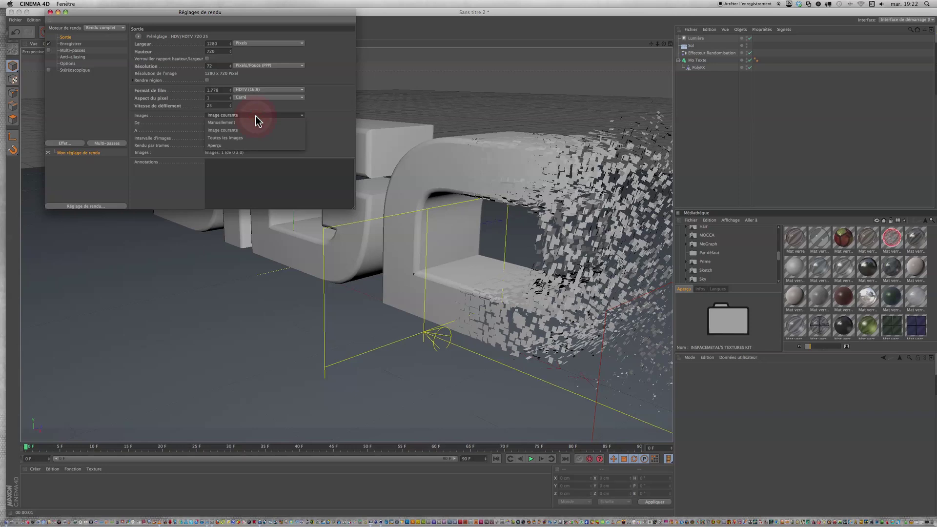
{"action": "left_click", "coordinate": [250, 139]}
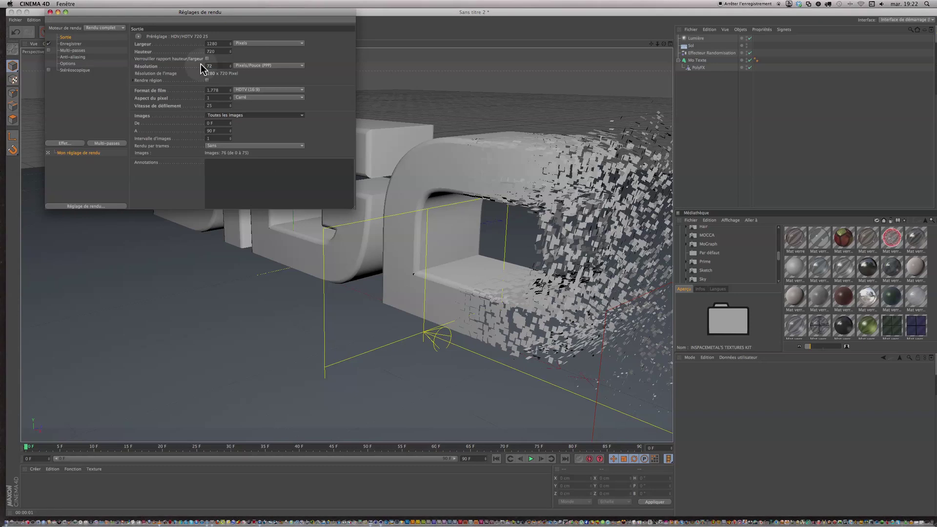
- Set the render to save on the desktop (Bureau) as Gligor in the Film QuickTime format
{"action": "left_click", "coordinate": [71, 43]}
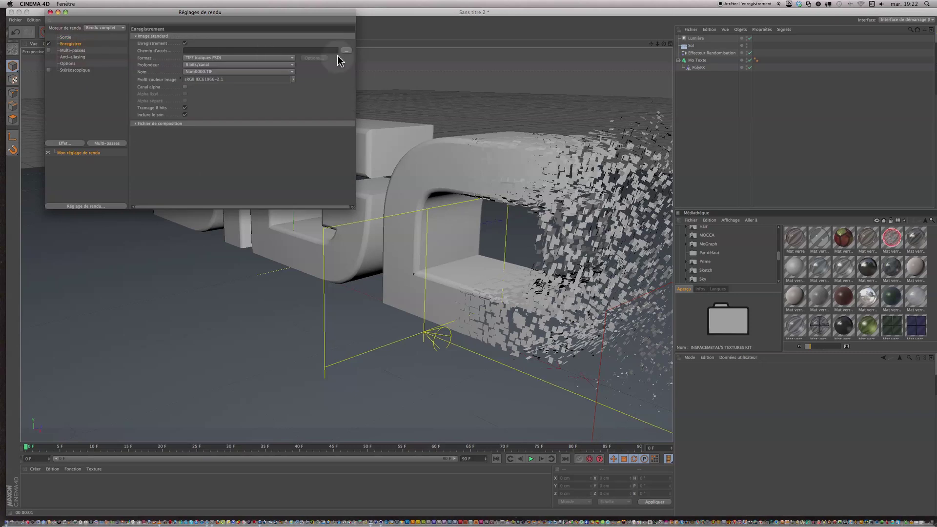
{"action": "left_click", "coordinate": [345, 50]}
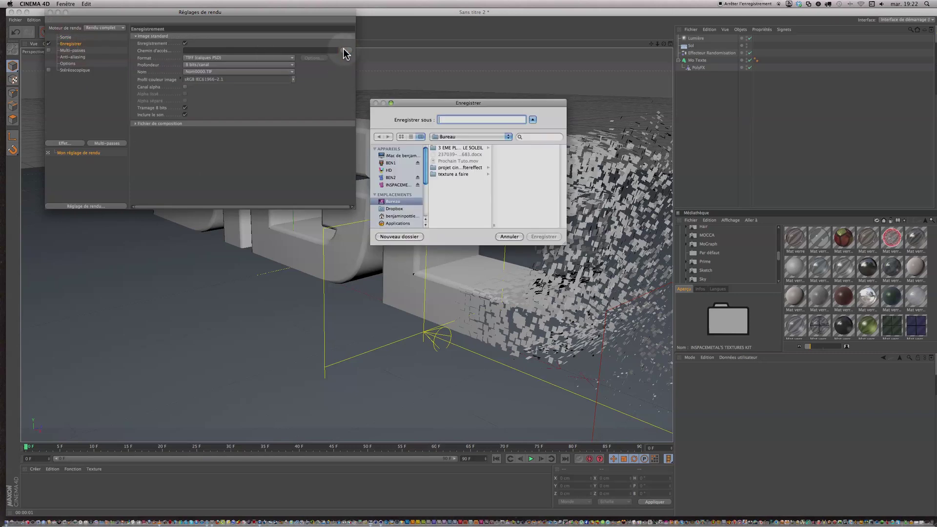
{"action": "left_click", "coordinate": [473, 121]}
{"action": "type", "text": "Gli"}
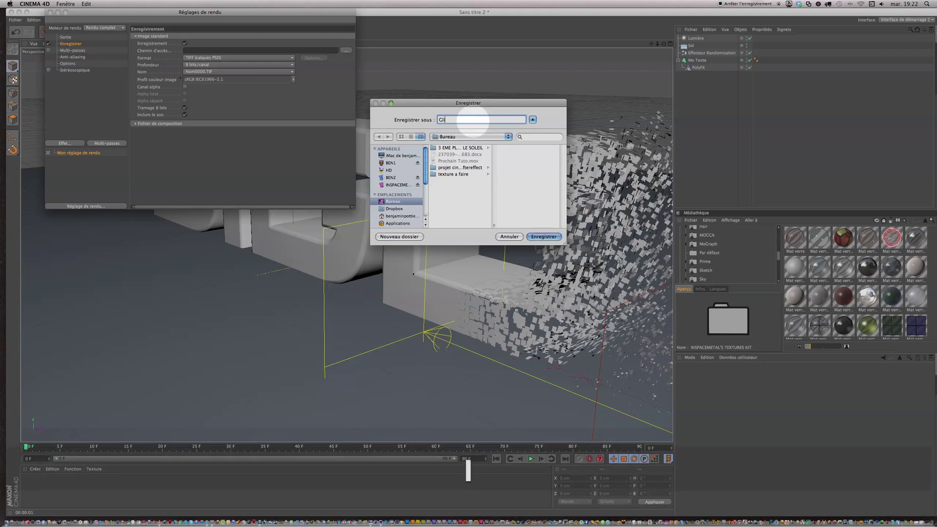
{"action": "type", "text": "gor"}
{"action": "left_click", "coordinate": [547, 237]}
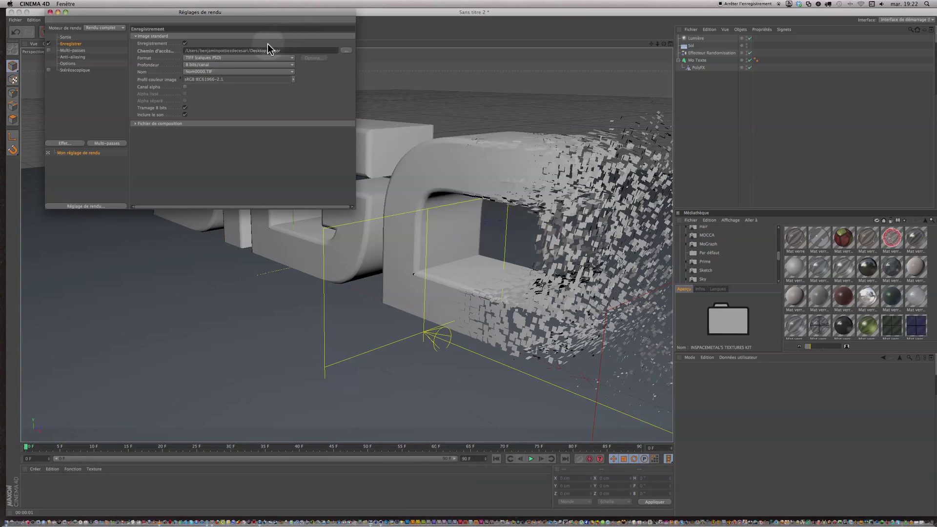
{"action": "left_click", "coordinate": [288, 58]}
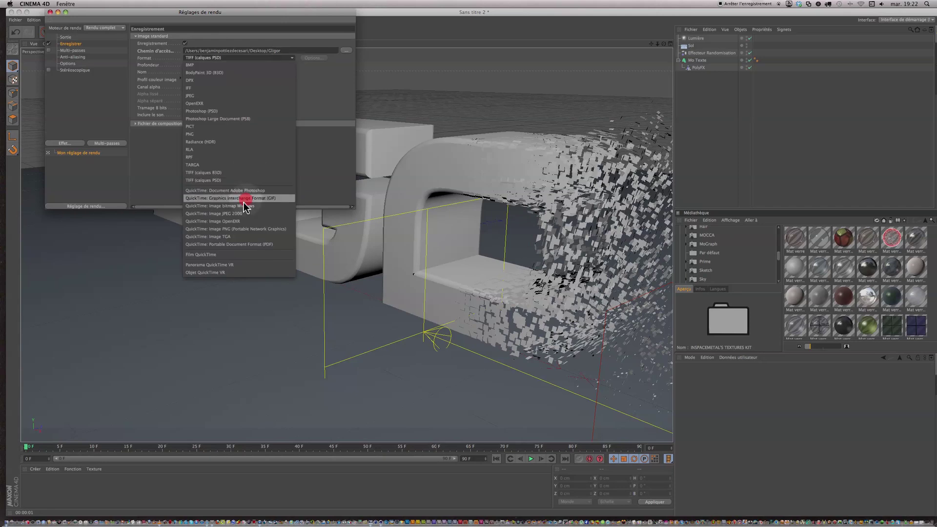
{"action": "left_click", "coordinate": [228, 254]}
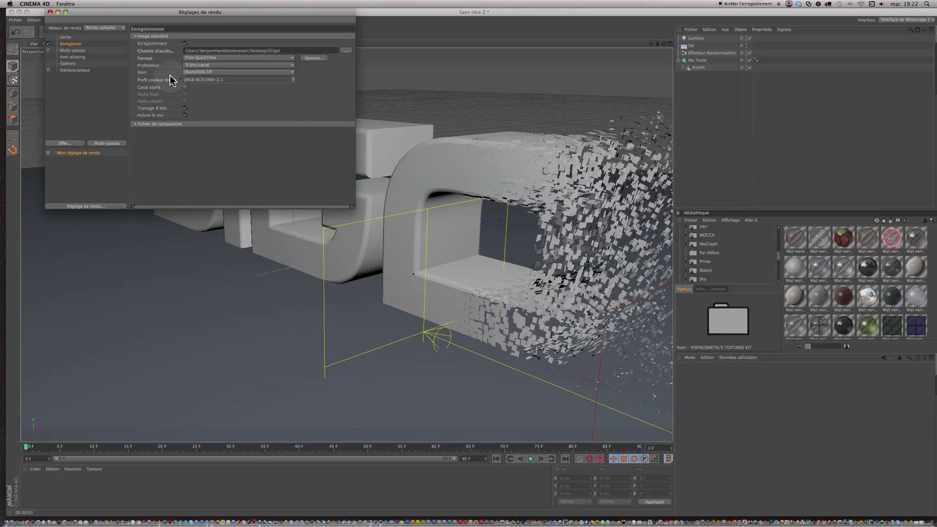
- Set the render's anti-aliasing to Au mieux with a minimum level of 2x2
{"action": "left_click", "coordinate": [91, 50]}
{"action": "left_click", "coordinate": [91, 57]}
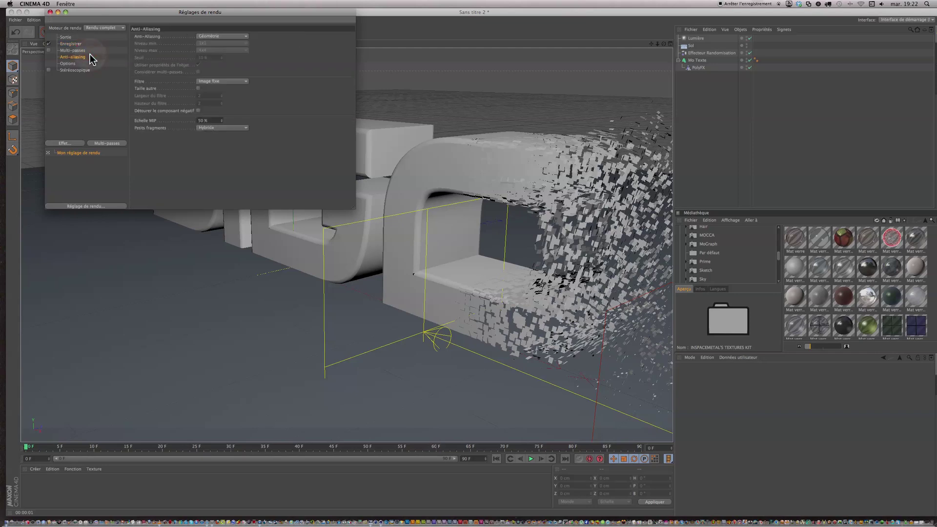
{"action": "left_click", "coordinate": [233, 38]}
{"action": "left_click", "coordinate": [236, 59]}
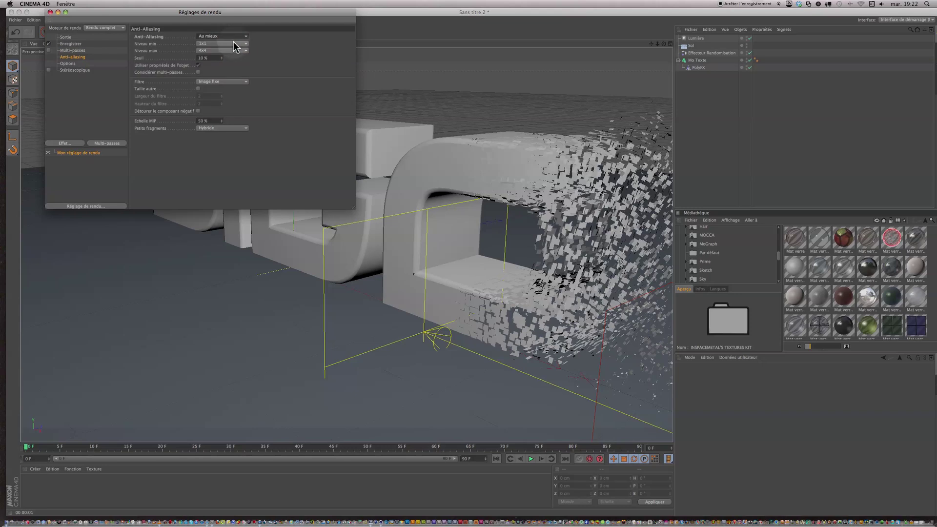
{"action": "left_click", "coordinate": [233, 43]}
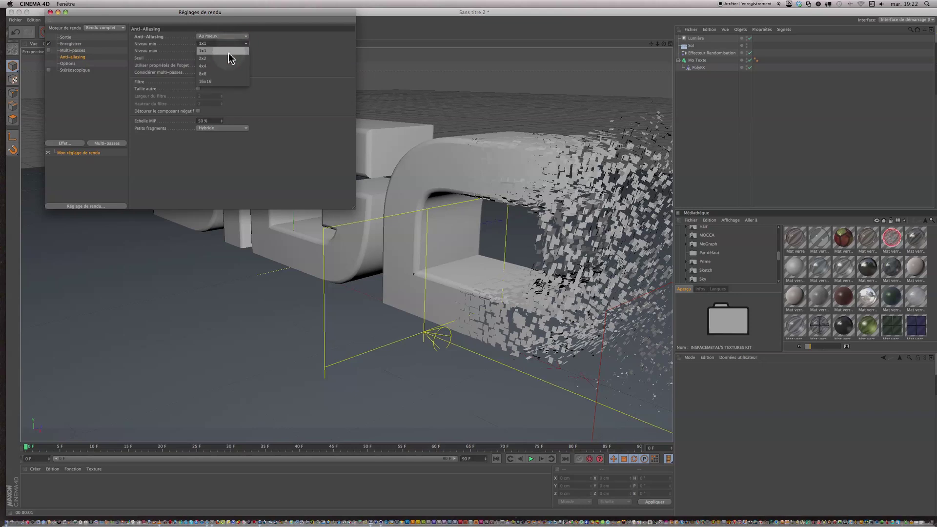
{"action": "left_click", "coordinate": [228, 57]}
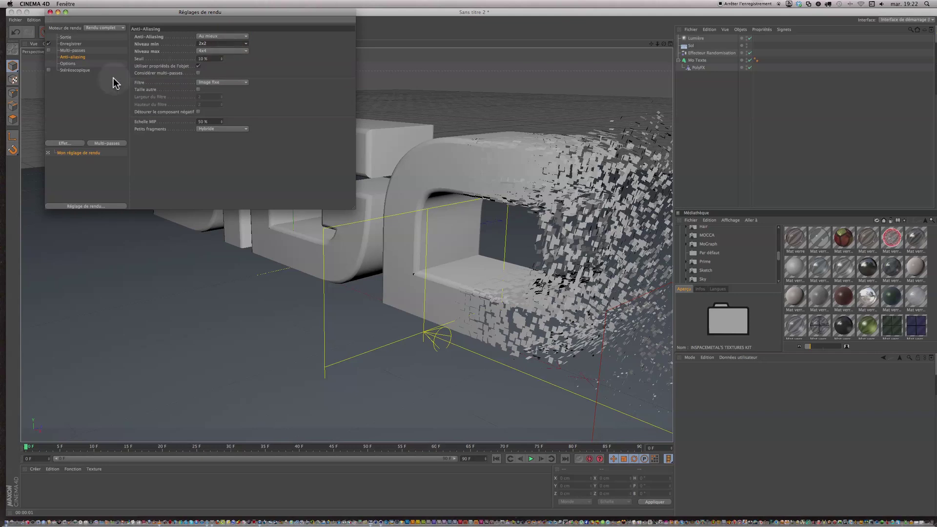
{"action": "left_click", "coordinate": [95, 64]}
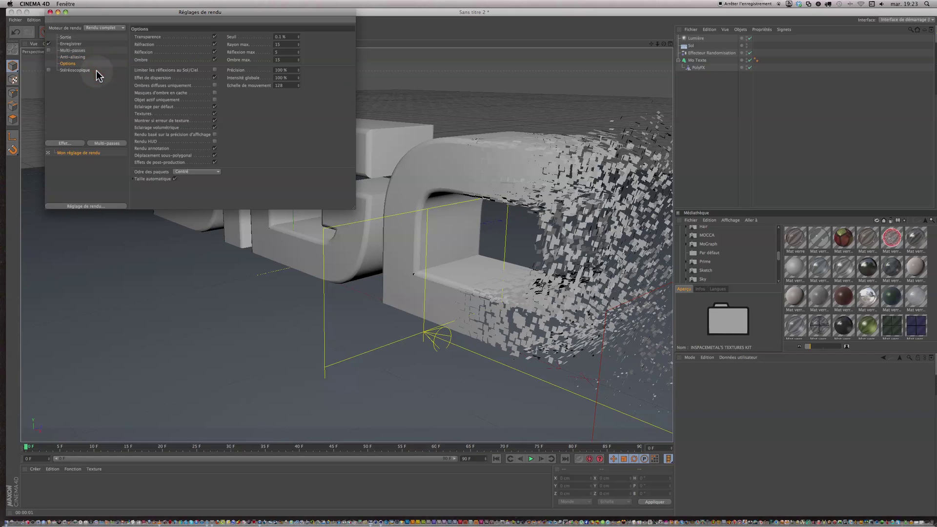
{"action": "left_click", "coordinate": [97, 71]}
{"action": "left_click", "coordinate": [96, 63]}
{"action": "left_click", "coordinate": [96, 57]}
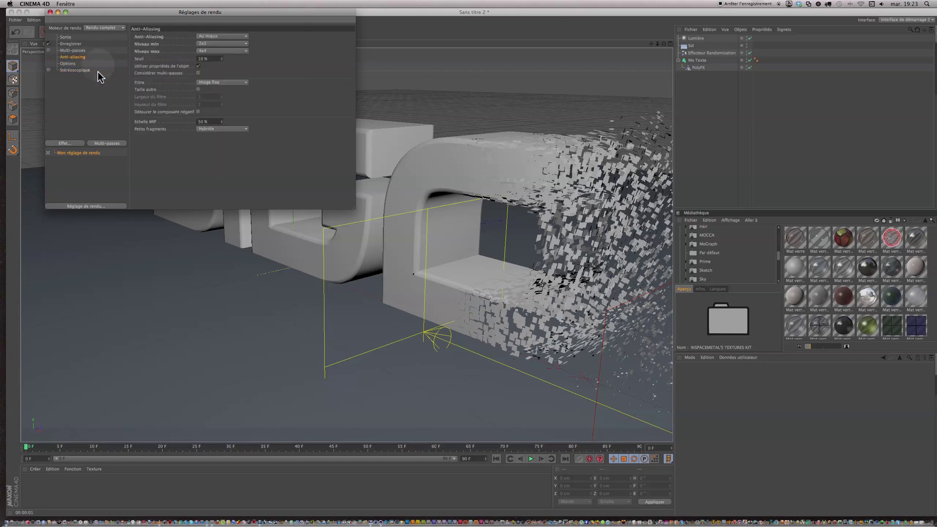
- Add the Illumination globale effect to the render settings and move the settings window lower to clear the toolbar
{"action": "left_click", "coordinate": [64, 143]}
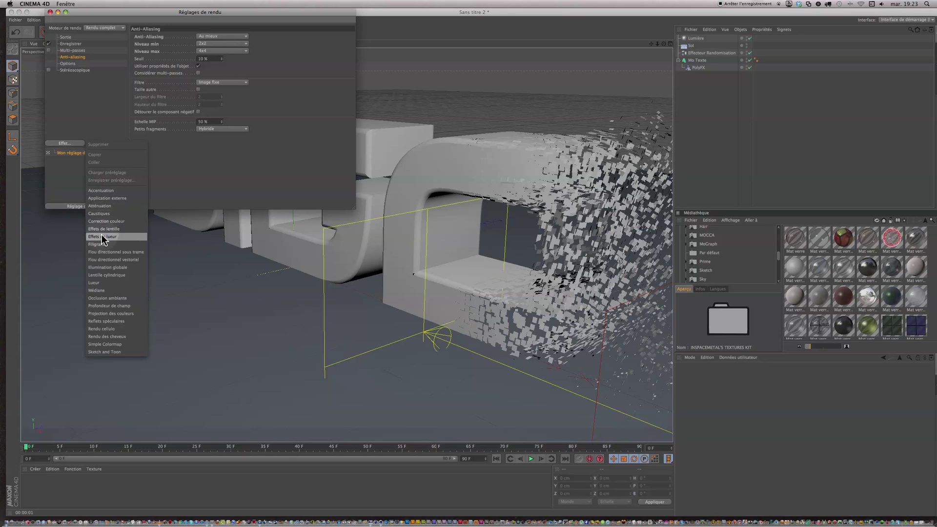
{"action": "left_click", "coordinate": [101, 267]}
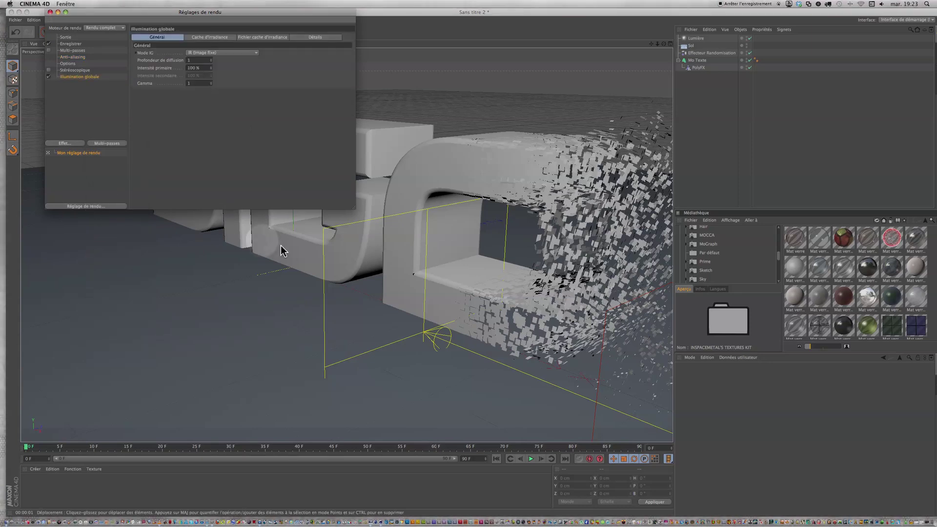
{"action": "left_click", "coordinate": [173, 11]}
{"action": "left_click_drag", "start_coordinate": [173, 12], "coordinate": [186, 77]}
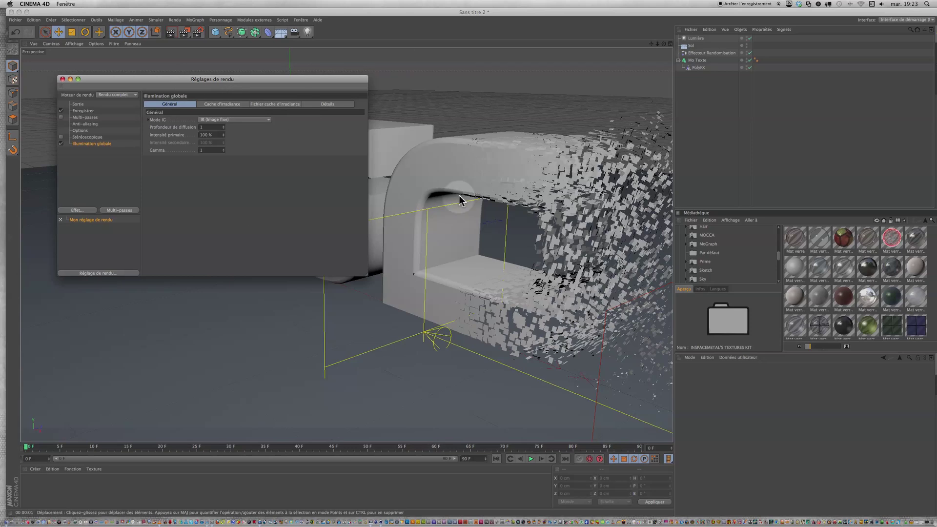
- Set the irradiance cache's stochastic samples and record density both to Basse
{"action": "left_click", "coordinate": [234, 104]}
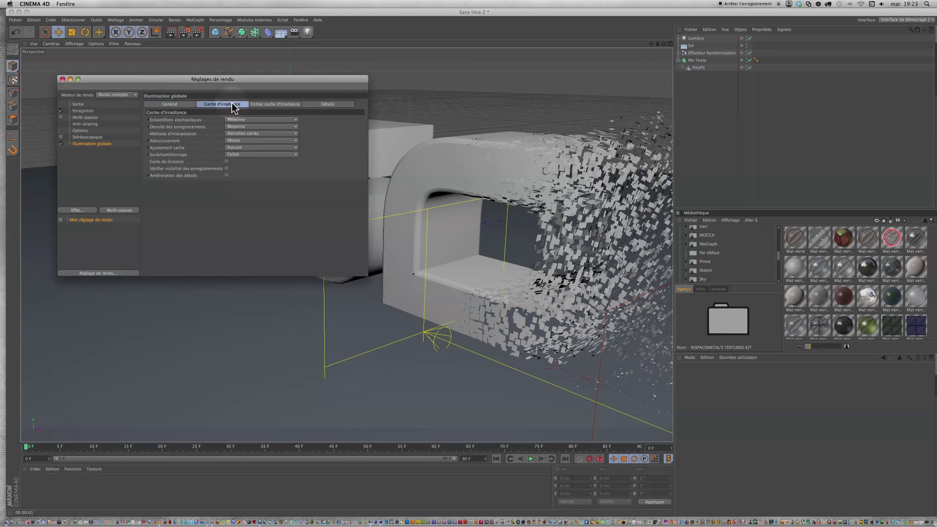
{"action": "left_click", "coordinate": [282, 120]}
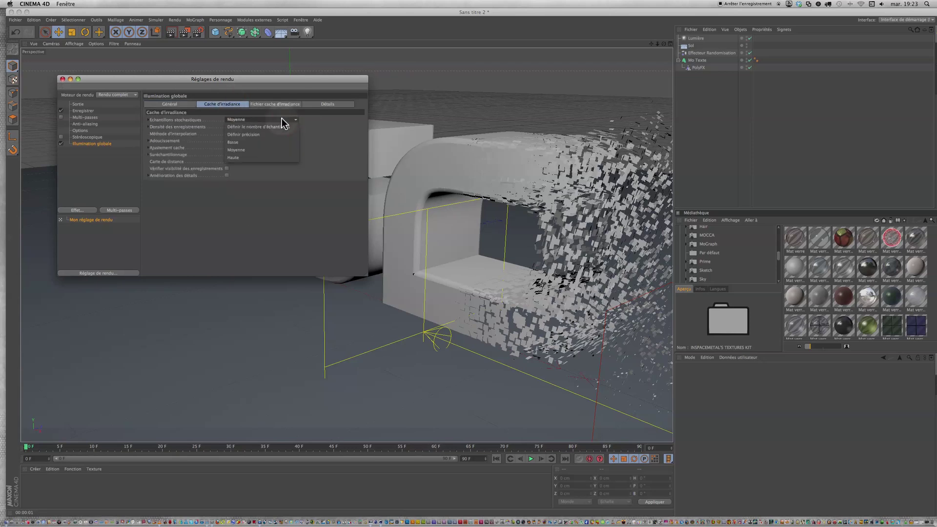
{"action": "left_click", "coordinate": [270, 143]}
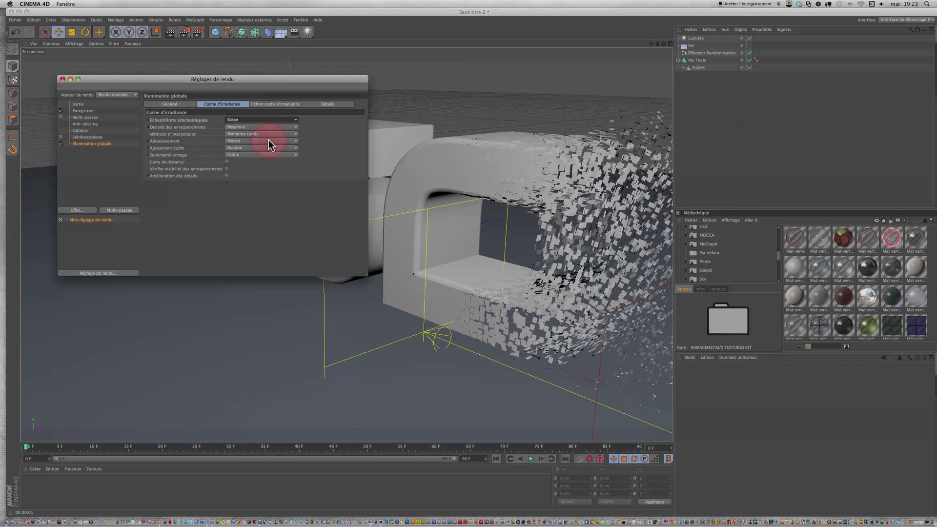
{"action": "left_click", "coordinate": [277, 127]}
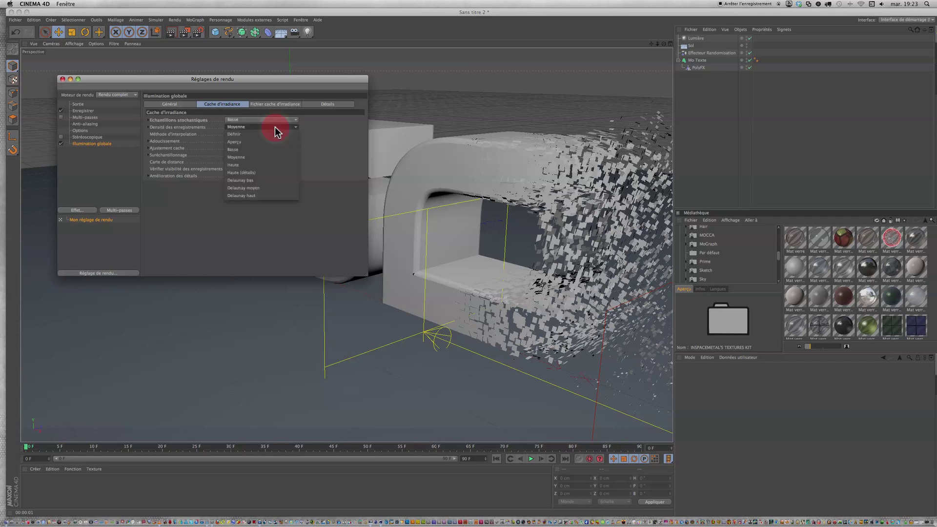
{"action": "left_click", "coordinate": [269, 151]}
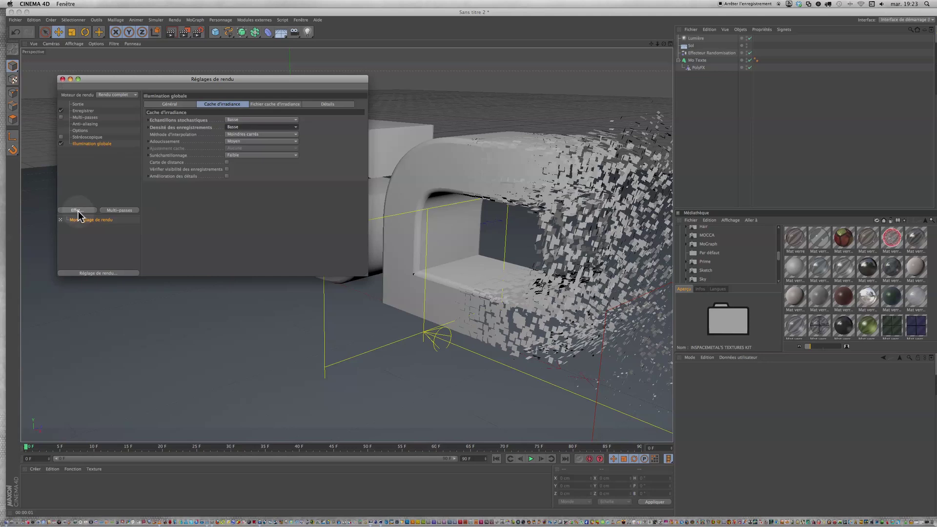
{"action": "left_click", "coordinate": [249, 120]}
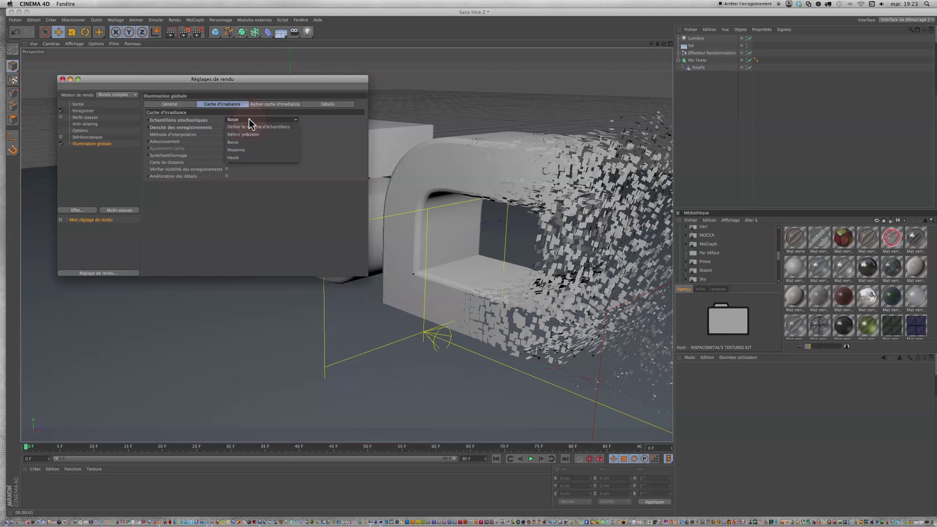
{"action": "left_click", "coordinate": [343, 136]}
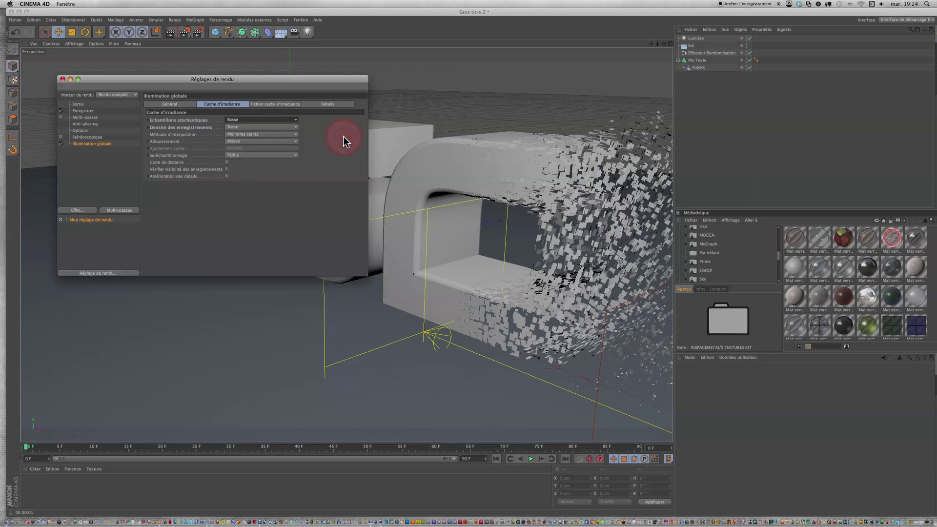
- Close the render settings, render the active view to preview the global illumination, and interrupt the render partway
{"action": "left_click", "coordinate": [63, 79]}
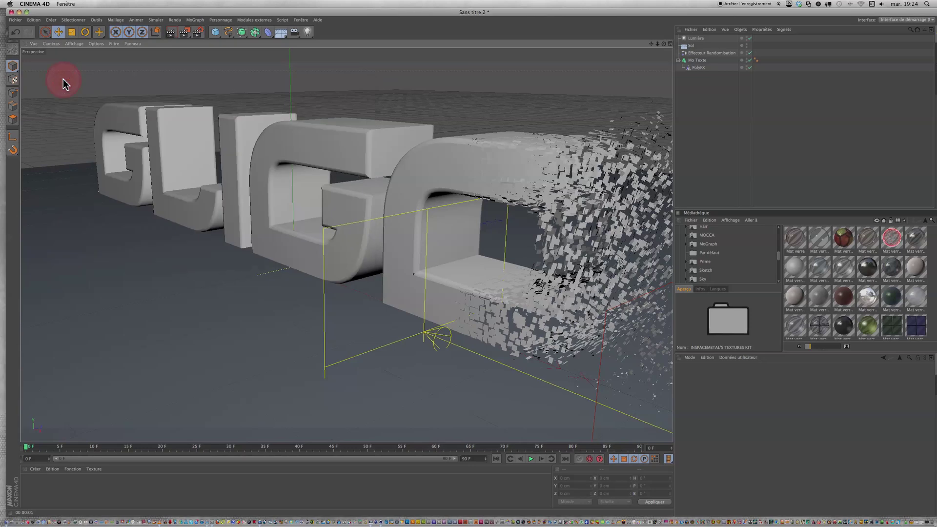
{"action": "left_click", "coordinate": [173, 33]}
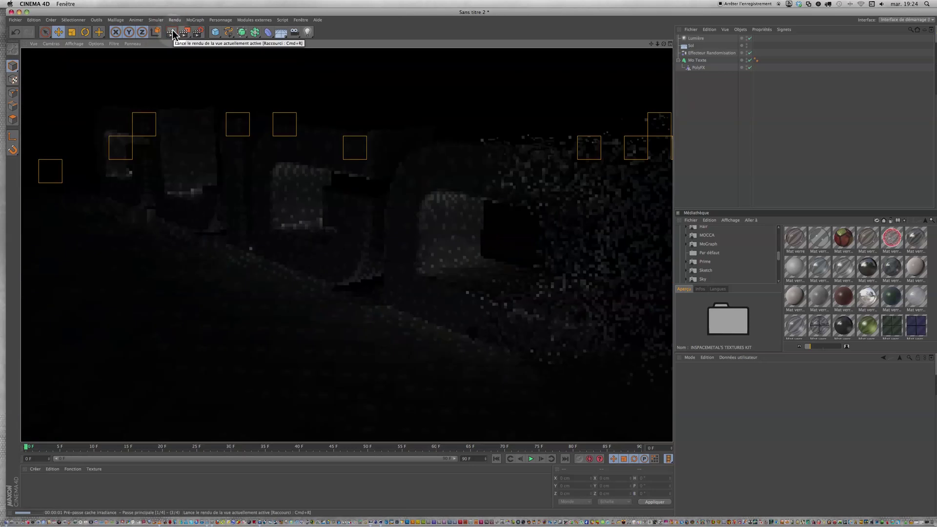
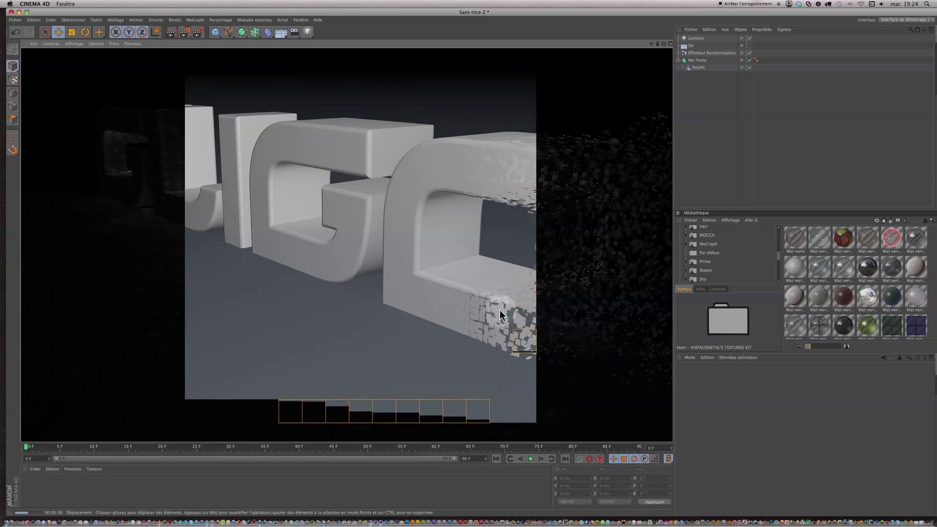
{"action": "left_click", "coordinate": [299, 198]}
{"action": "left_click", "coordinate": [295, 195]}
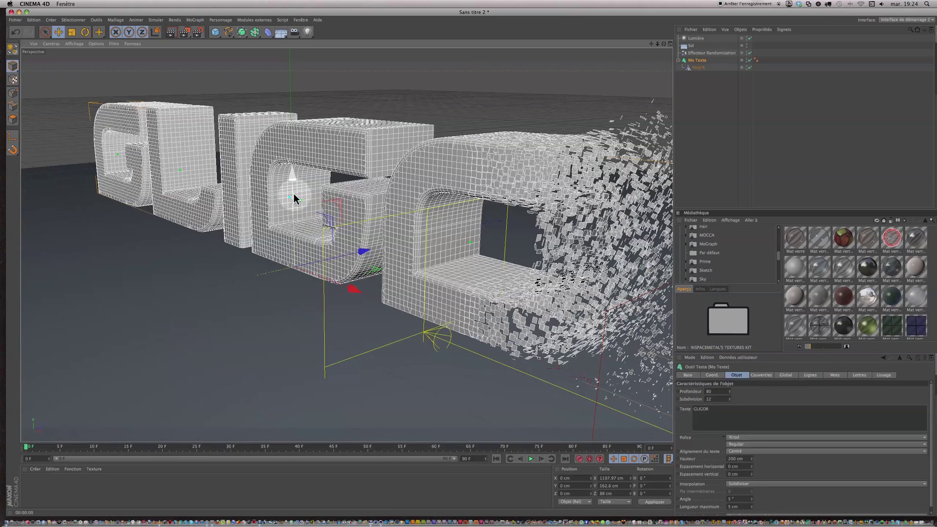
- Set the global illumination's stochastic samples and record density both to Haute in the render settings
{"action": "left_click", "coordinate": [198, 32]}
{"action": "left_click", "coordinate": [283, 119]}
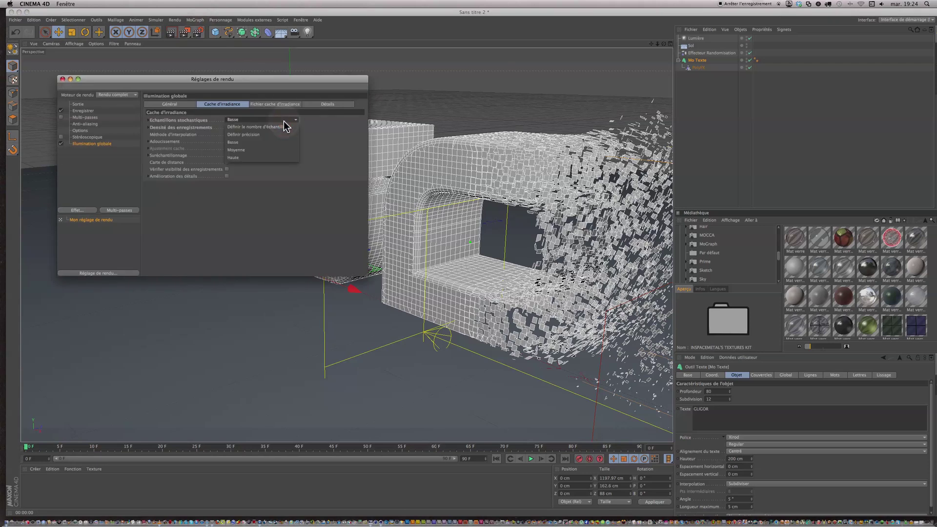
{"action": "left_click", "coordinate": [261, 151]}
{"action": "left_click", "coordinate": [266, 127]}
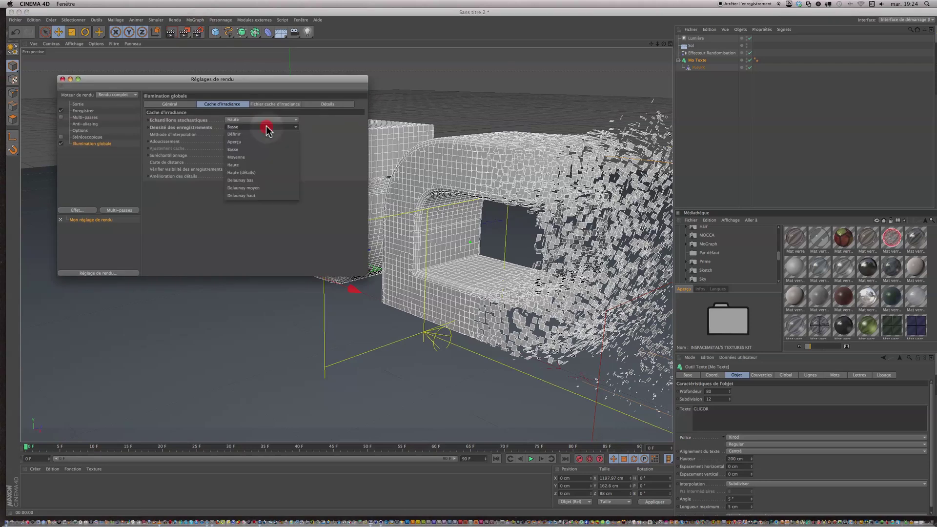
{"action": "left_click", "coordinate": [245, 167]}
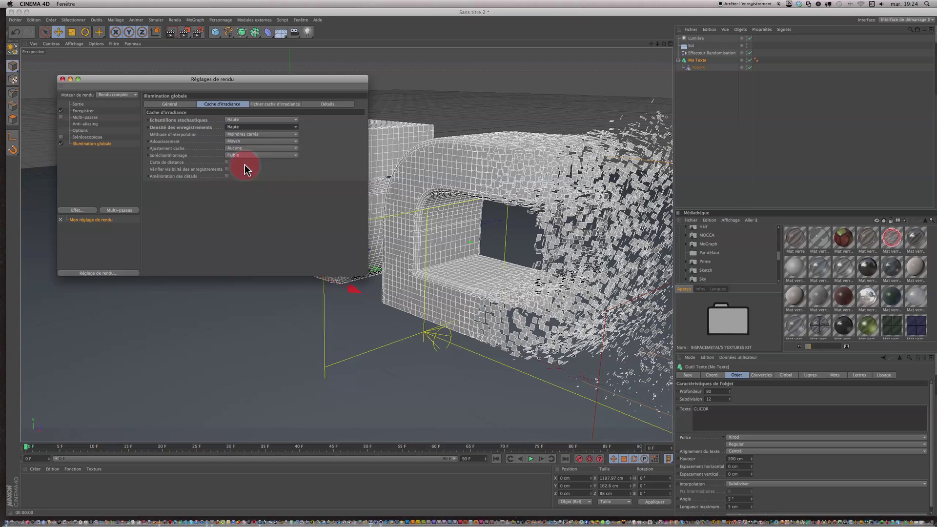
- Disable the Illumination globale effect in the render settings and close the settings window
{"action": "left_click", "coordinate": [61, 143]}
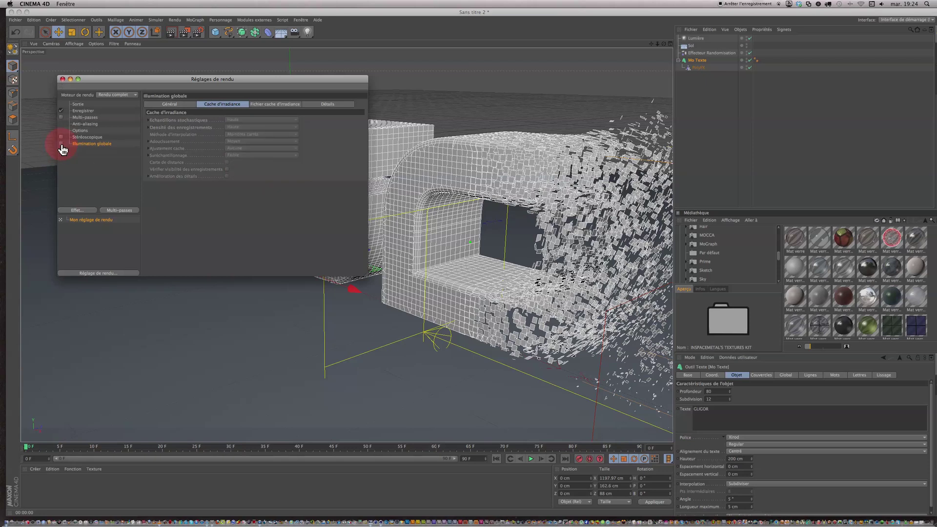
{"action": "left_click", "coordinate": [62, 79]}
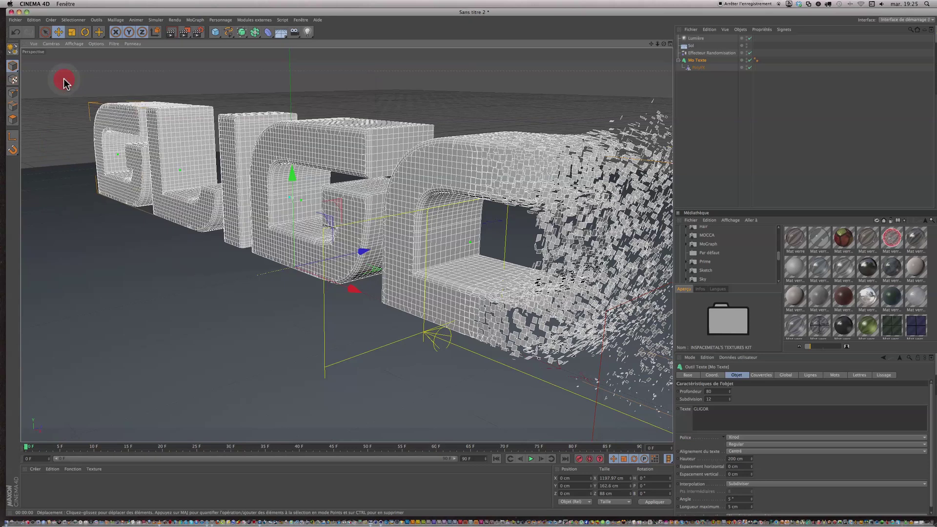
{"action": "scroll", "coordinate": [364, 119], "scroll_direction": "down", "scroll_amount": 1}
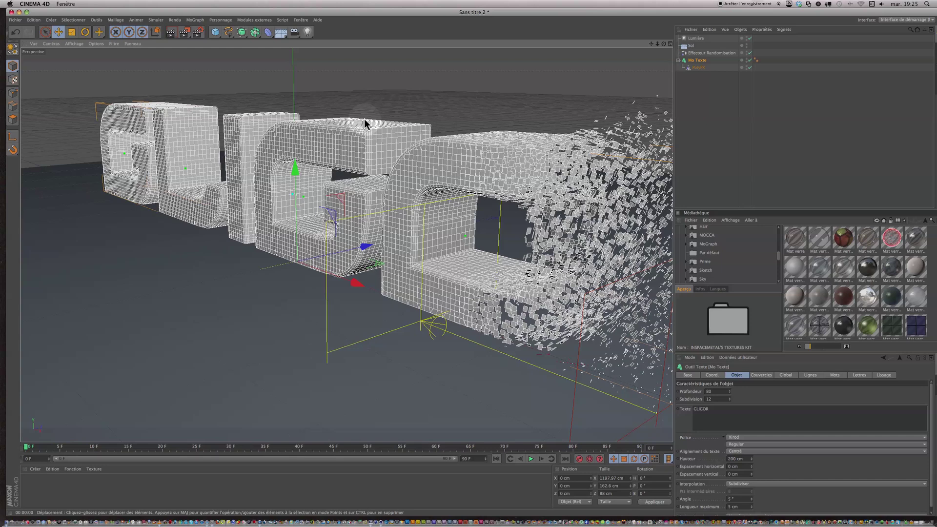
{"action": "scroll", "coordinate": [364, 119], "scroll_direction": "down", "scroll_amount": 3}
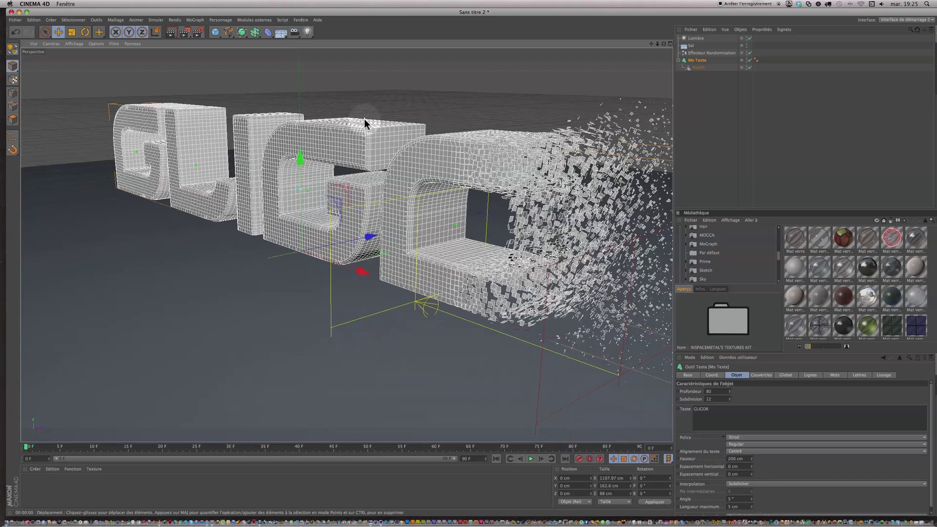
{"action": "left_click", "coordinate": [697, 39]}
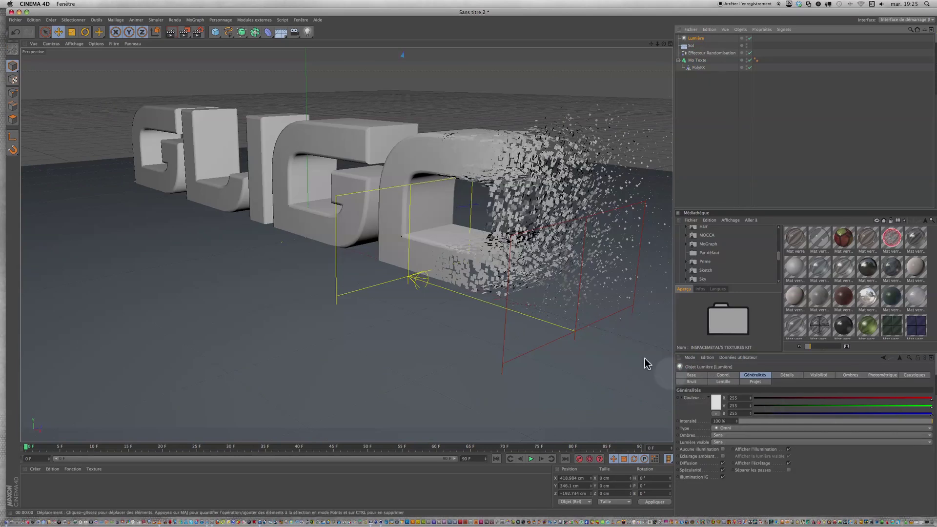
{"action": "left_click", "coordinate": [190, 34]}
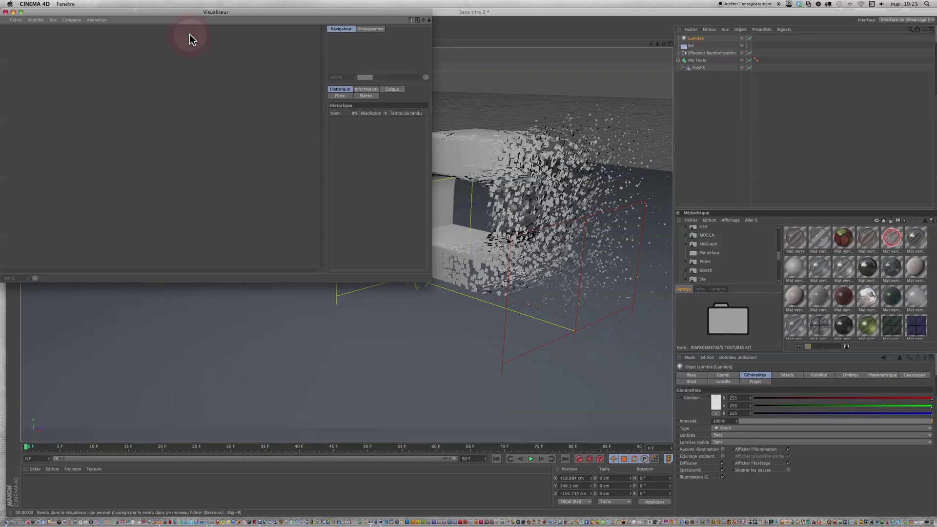
{"action": "left_click", "coordinate": [5, 12]}
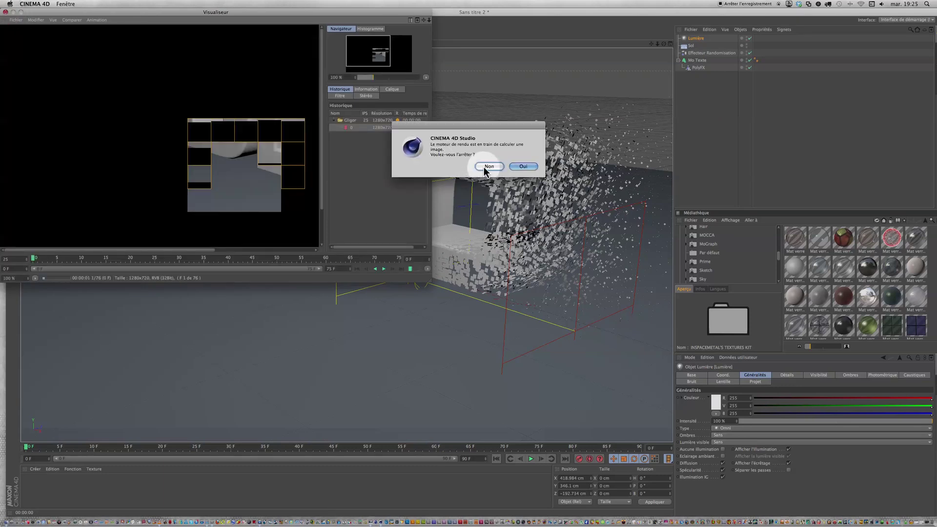
{"action": "left_click", "coordinate": [528, 166]}
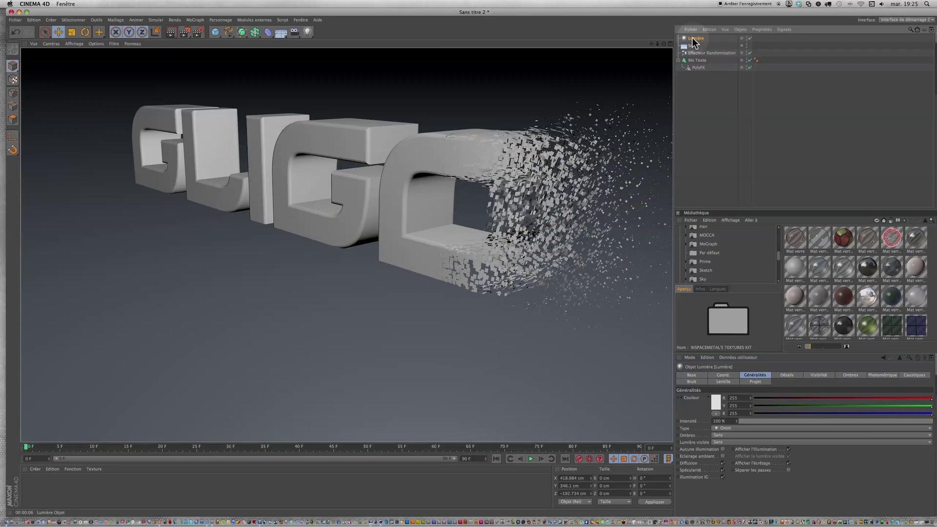
- Set the light's shadows to Masques d'ombres (ombres diffuses) and render the active view to preview them
{"action": "left_click", "coordinate": [692, 39]}
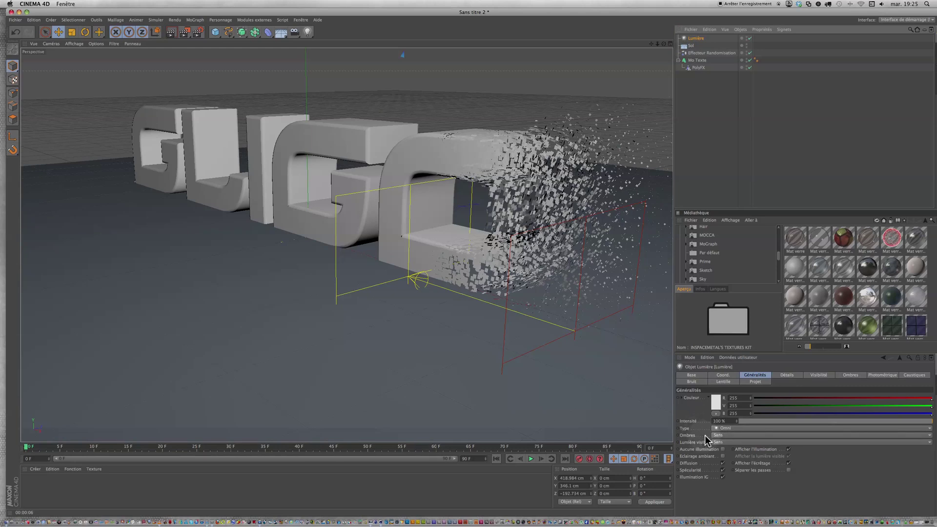
{"action": "left_click", "coordinate": [721, 435]}
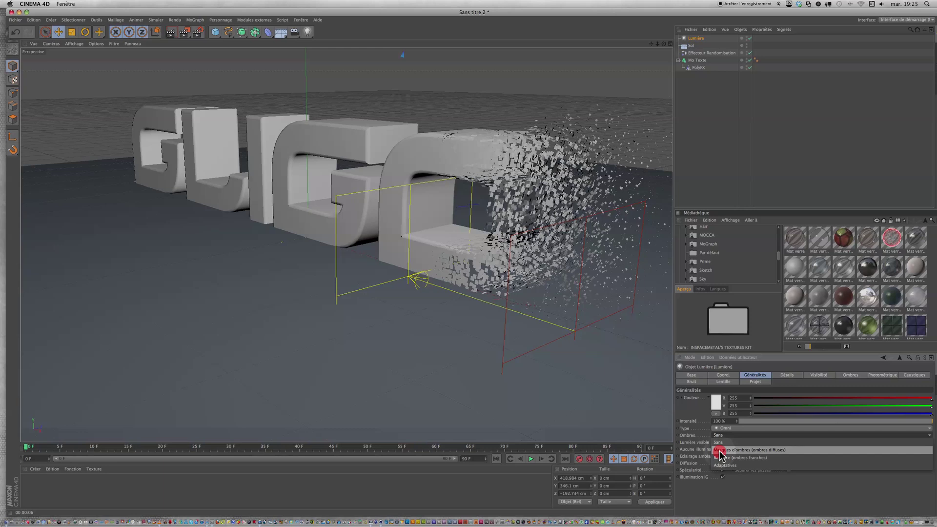
{"action": "left_click", "coordinate": [720, 450]}
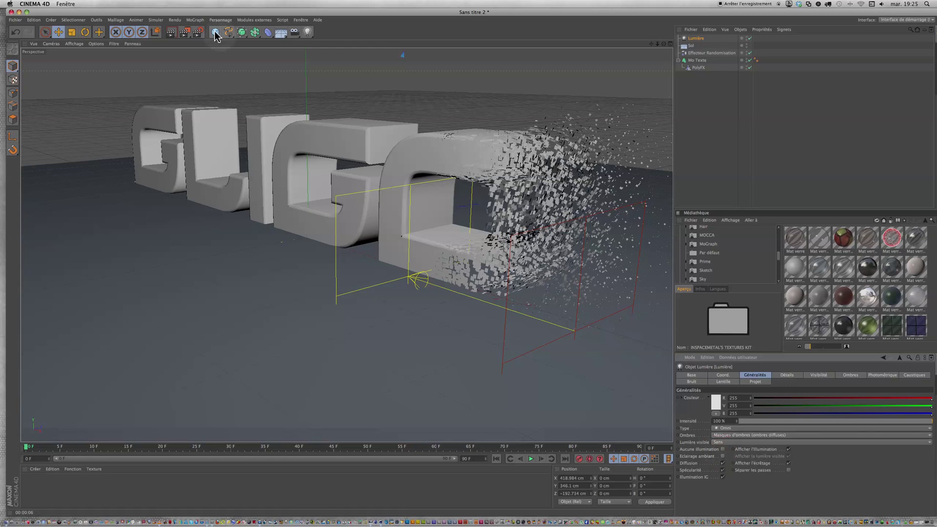
{"action": "left_click", "coordinate": [174, 34]}
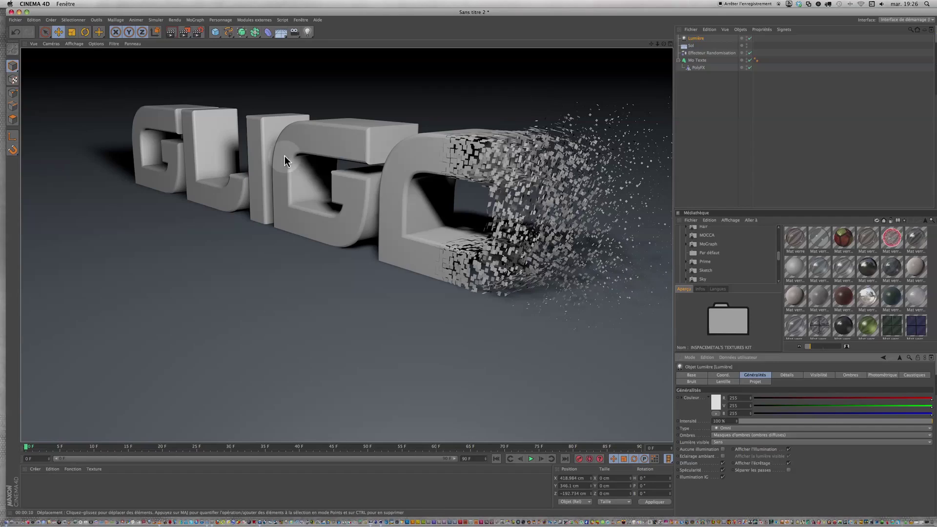
{"action": "left_click", "coordinate": [235, 156]}
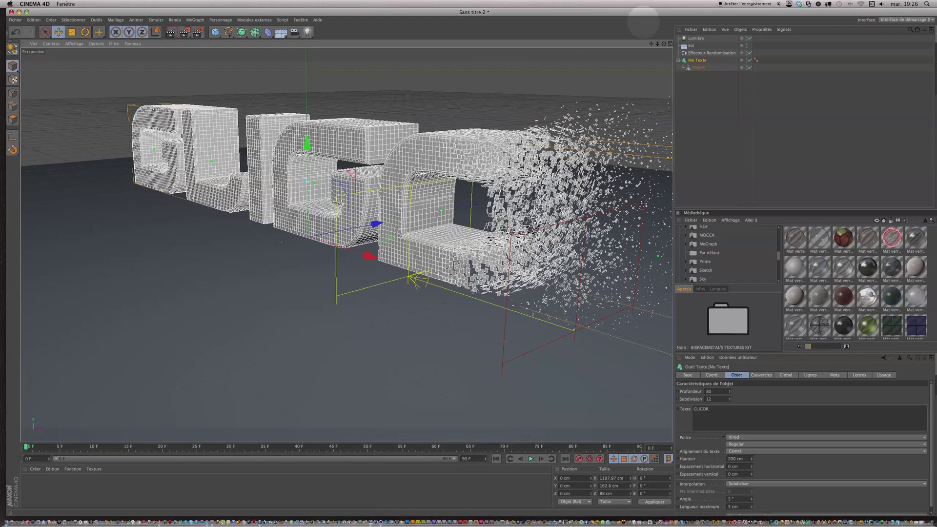
- Raise the Effecteur Randomisation's position offsets to about 737 cm in X, 597 cm in Y and 3129 cm in Z
{"action": "left_click_drag", "start_coordinate": [650, 43], "coordinate": [468, 264]}
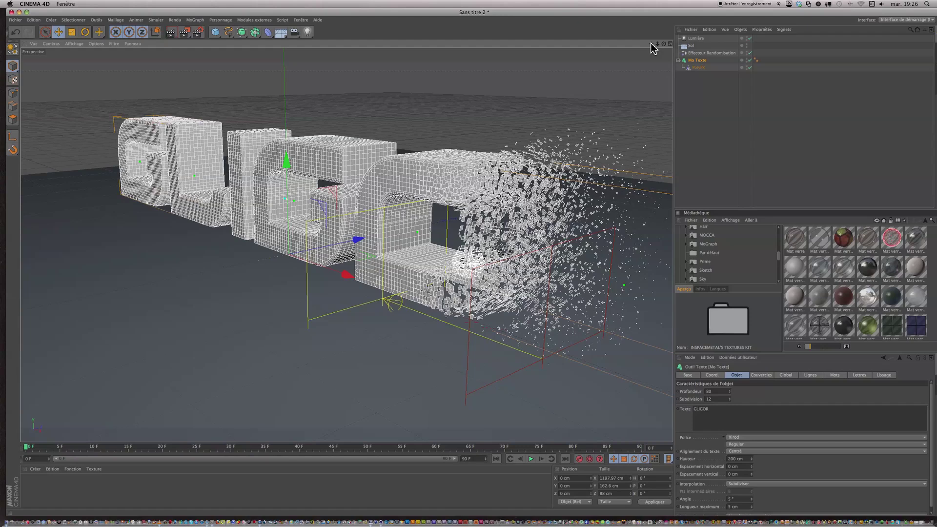
{"action": "left_click", "coordinate": [711, 53]}
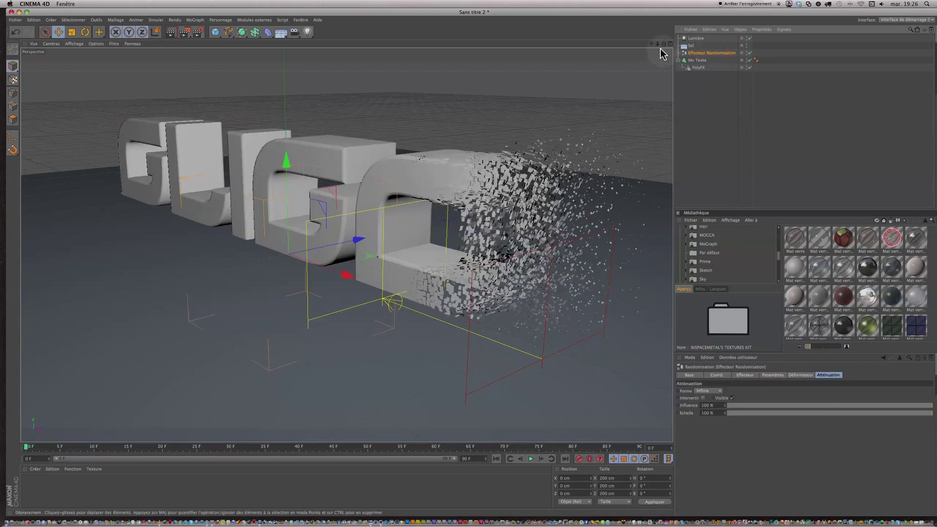
{"action": "mouse_move", "coordinate": [663, 43]}
{"action": "left_mouse_down"}
{"action": "mouse_move", "coordinate": [448, 263]}
{"action": "mouse_move", "coordinate": [468, 264]}
{"action": "left_mouse_up"}
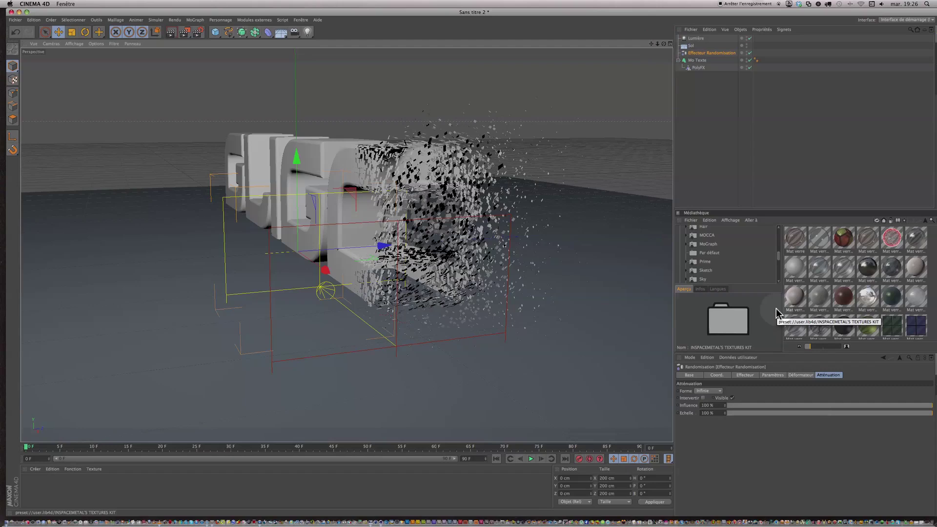
{"action": "left_click", "coordinate": [773, 375]}
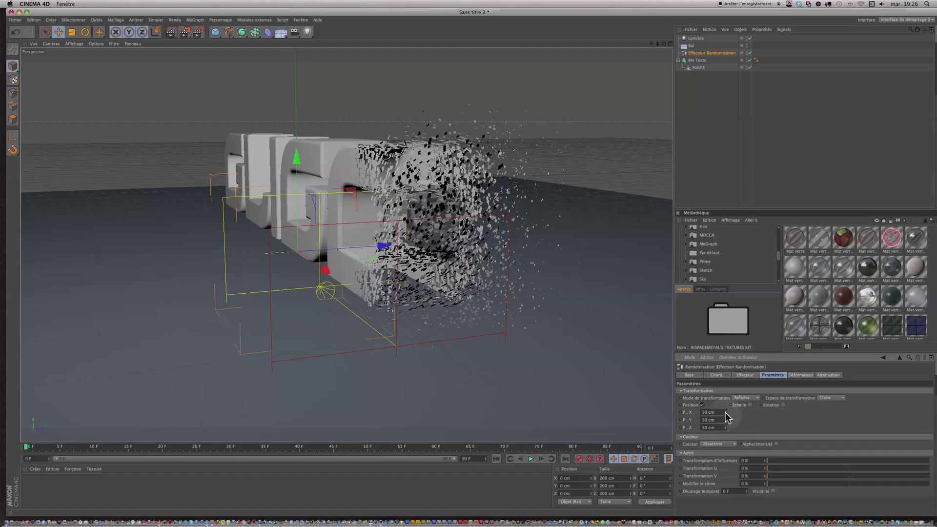
{"action": "left_click_drag", "start_coordinate": [725, 412], "coordinate": [727, 390]}
{"action": "left_click_drag", "start_coordinate": [731, 340], "coordinate": [559, 419]}
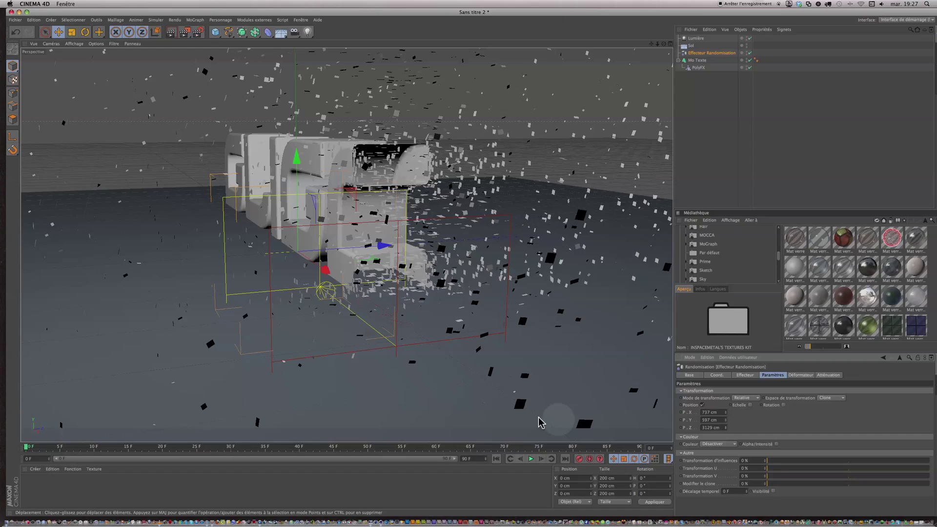
- Animate the PolyFX deformer's X position from about -726 cm at frame 0 to about 710 cm at frame 25
{"action": "scroll", "coordinate": [539, 422], "scroll_direction": "down", "scroll_amount": 10}
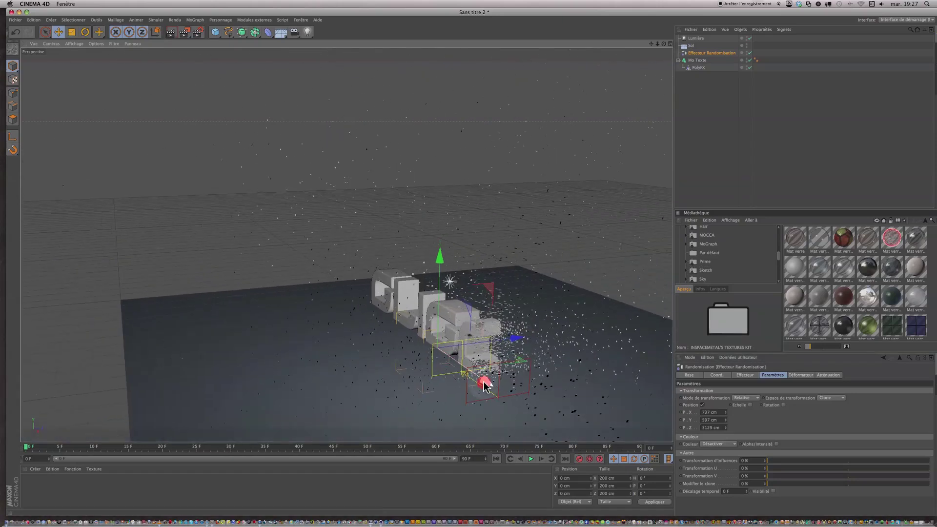
{"action": "left_click_drag", "start_coordinate": [484, 386], "coordinate": [501, 397]}
{"action": "left_click", "coordinate": [698, 67]}
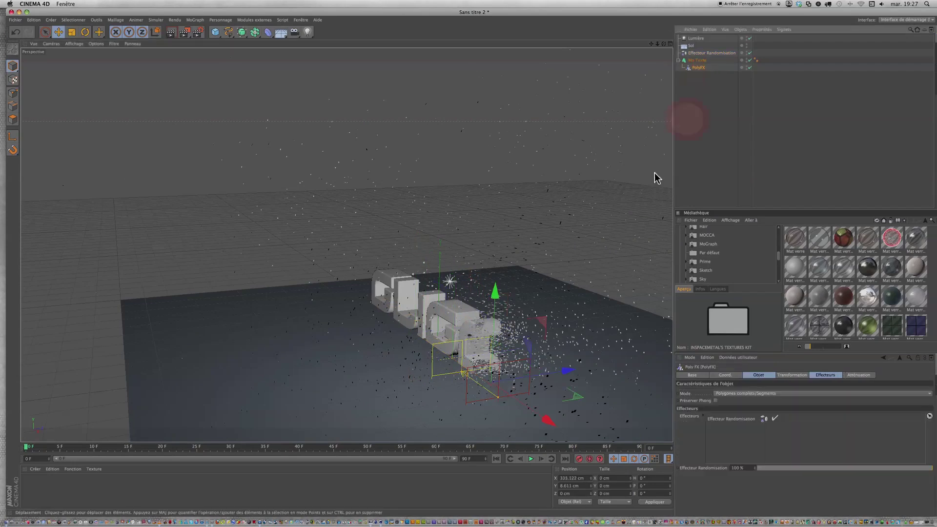
{"action": "mouse_move", "coordinate": [548, 418]}
{"action": "left_mouse_down"}
{"action": "mouse_move", "coordinate": [370, 302]}
{"action": "mouse_move", "coordinate": [419, 339]}
{"action": "mouse_move", "coordinate": [393, 318]}
{"action": "left_mouse_up"}
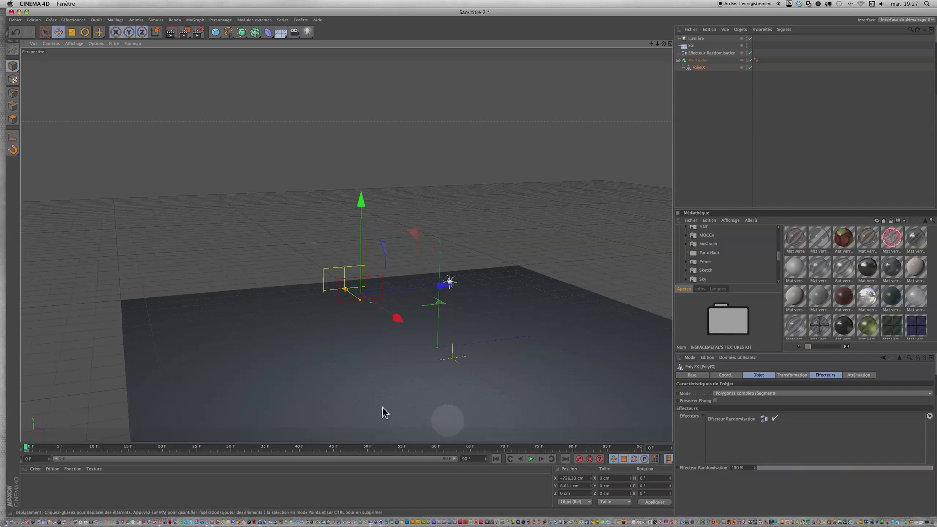
{"action": "left_click_drag", "start_coordinate": [30, 450], "coordinate": [202, 476]}
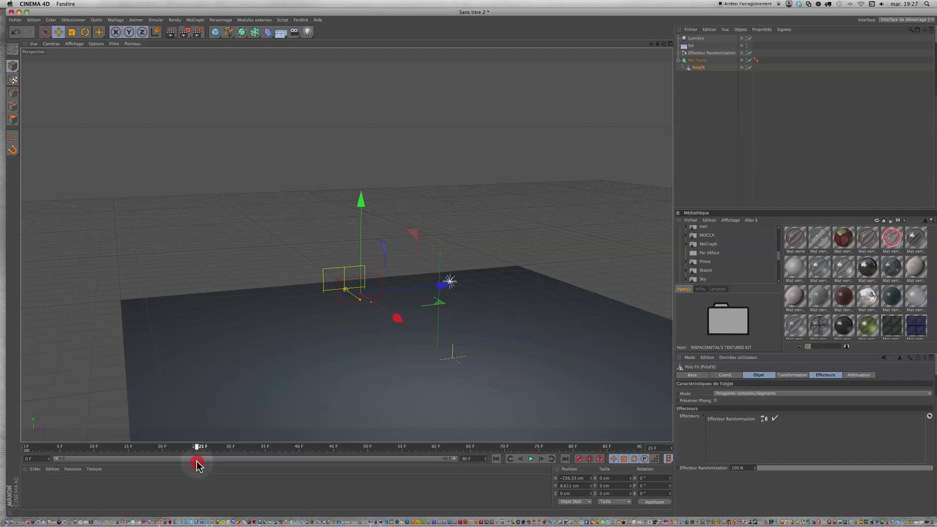
{"action": "left_click_drag", "start_coordinate": [398, 318], "coordinate": [469, 264]}
{"action": "left_click_drag", "start_coordinate": [398, 325], "coordinate": [398, 325]}
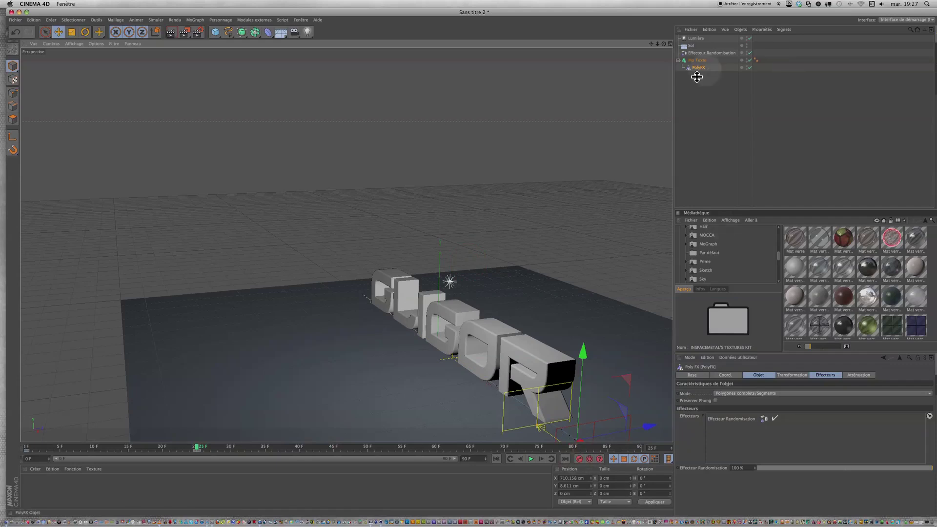
- Rewind to frame 0 and play the particles-to-text animation, stopping it after the text has formed
{"action": "left_click_drag", "start_coordinate": [198, 449], "coordinate": [18, 445]}
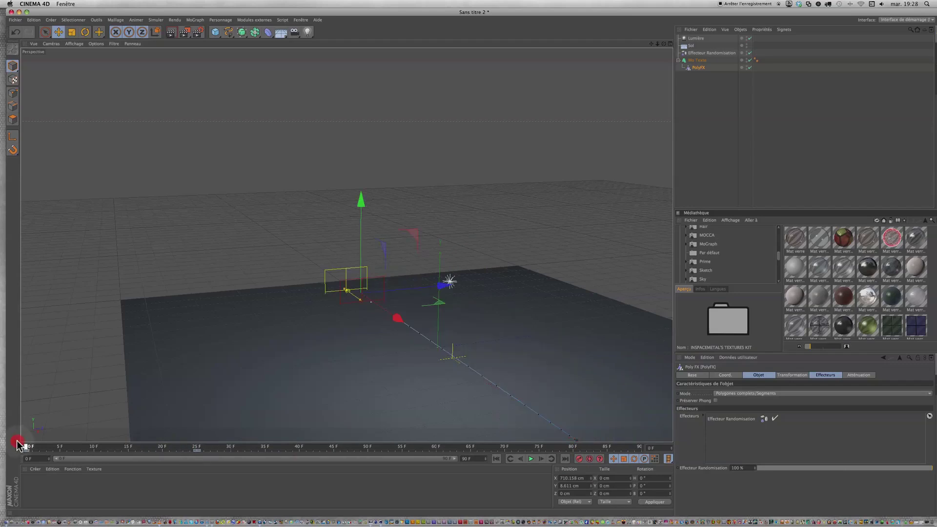
{"action": "left_click", "coordinate": [532, 459]}
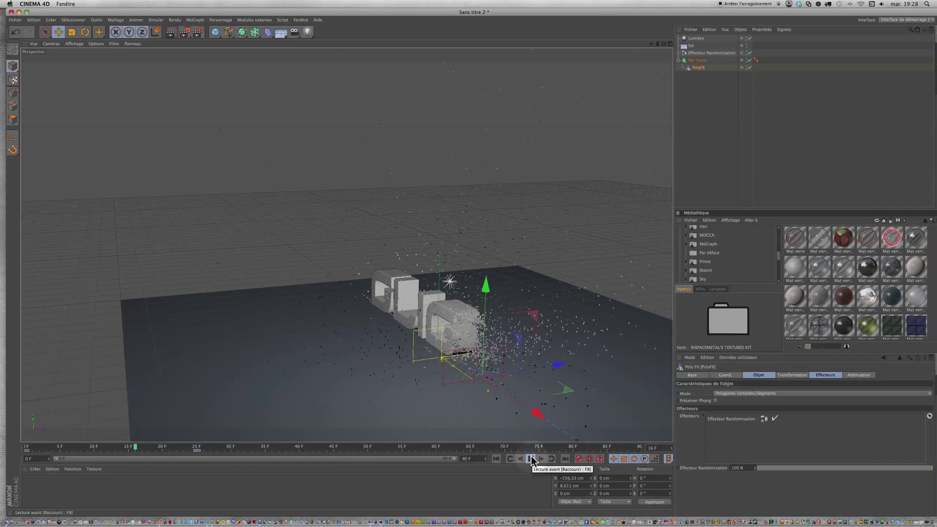
{"action": "left_click", "coordinate": [532, 459]}
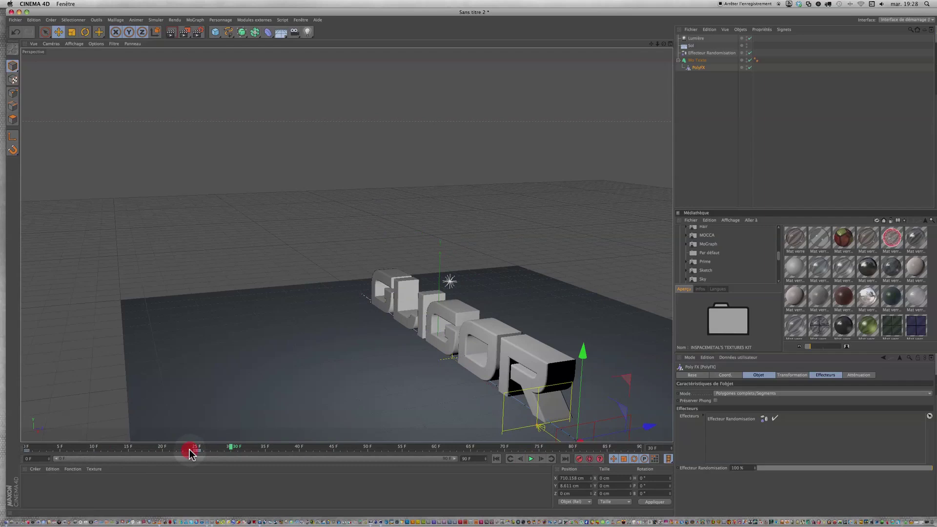
- Move the PolyFX deformer's end keyframe to frame 69 and play the slower animation from the start
{"action": "left_click", "coordinate": [205, 449]}
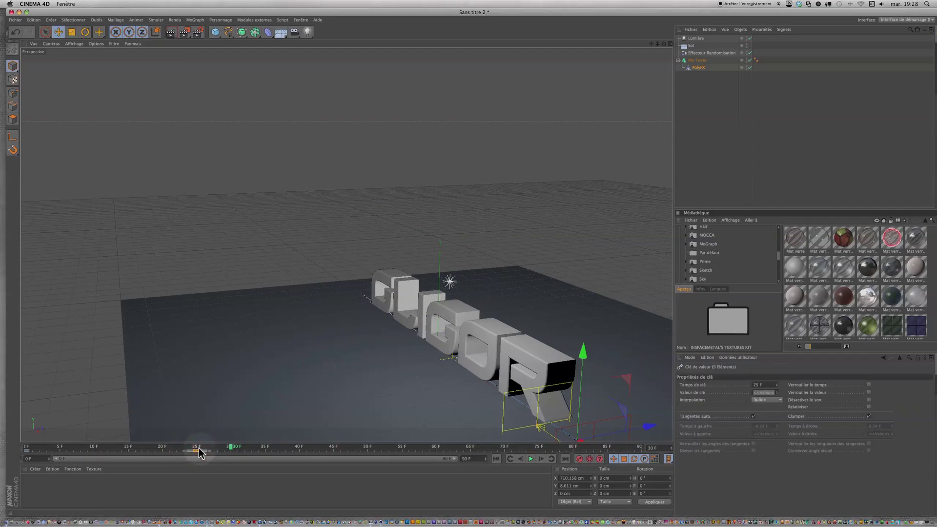
{"action": "left_click", "coordinate": [204, 449]}
{"action": "left_click_drag", "start_coordinate": [239, 454], "coordinate": [503, 482]}
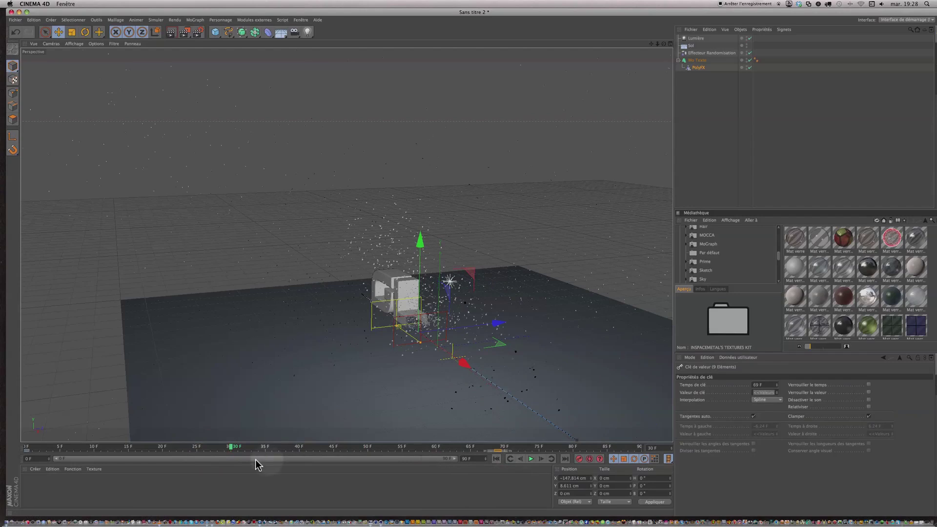
{"action": "left_click_drag", "start_coordinate": [231, 449], "coordinate": [11, 450]}
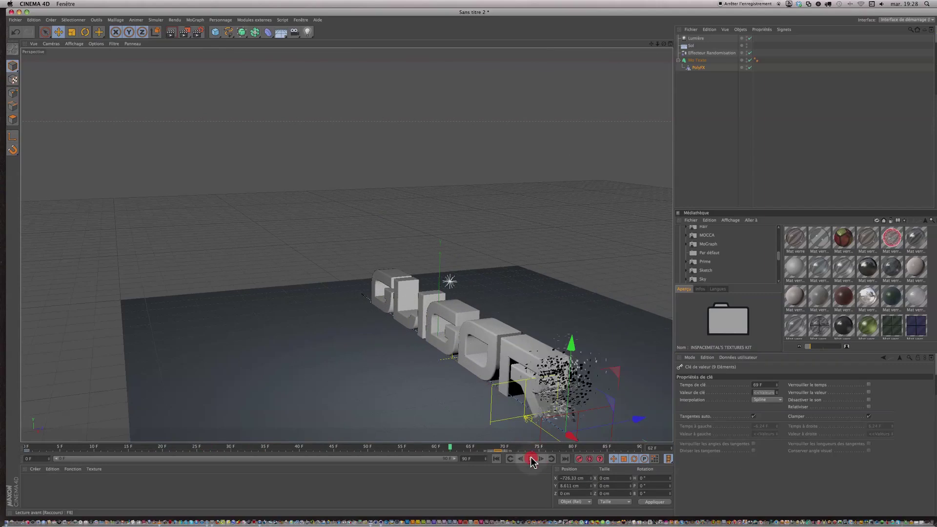
{"action": "left_click", "coordinate": [531, 459]}
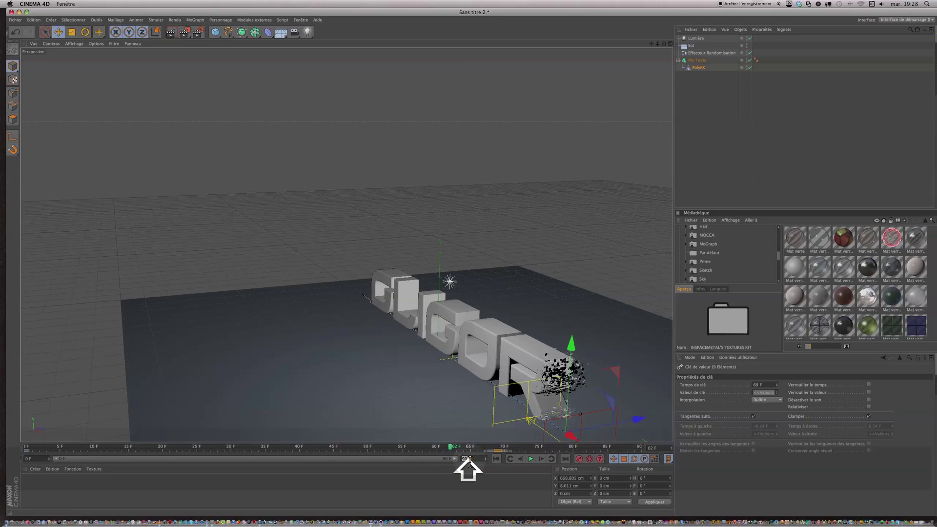
- Set the timeline's end to frame 28888 and extend the preview range over the whole timeline
{"action": "type", "text": "2888"}
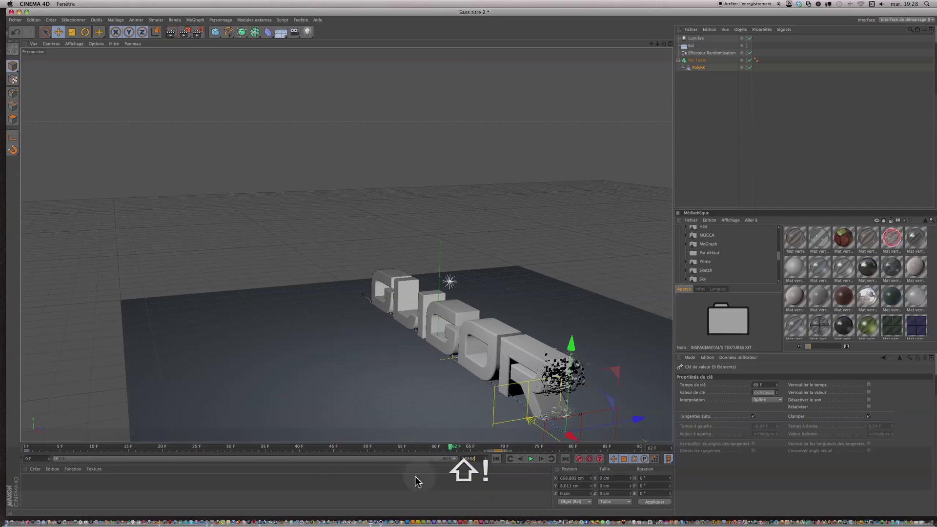
{"action": "left_click", "coordinate": [408, 480]}
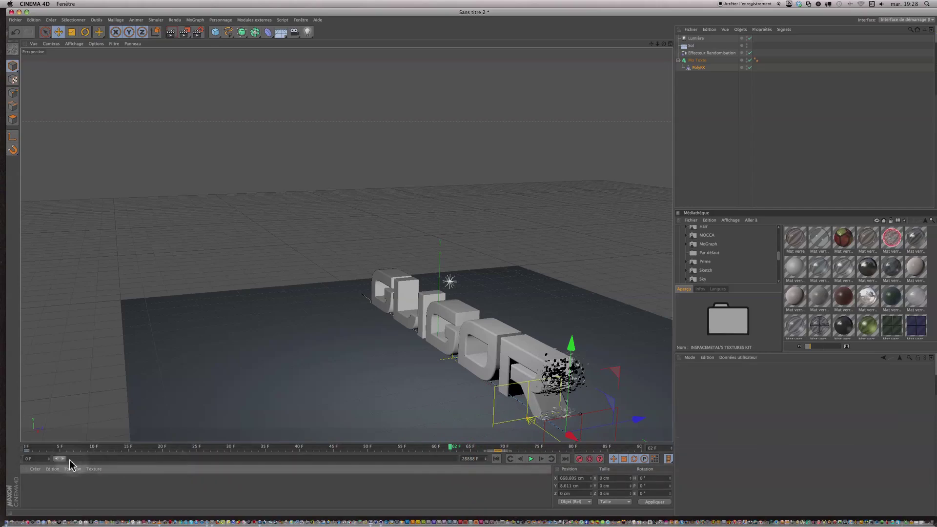
{"action": "mouse_move", "coordinate": [64, 459]}
{"action": "left_mouse_down"}
{"action": "mouse_move", "coordinate": [176, 462]}
{"action": "mouse_move", "coordinate": [461, 495]}
{"action": "mouse_move", "coordinate": [61, 462]}
{"action": "left_mouse_up"}
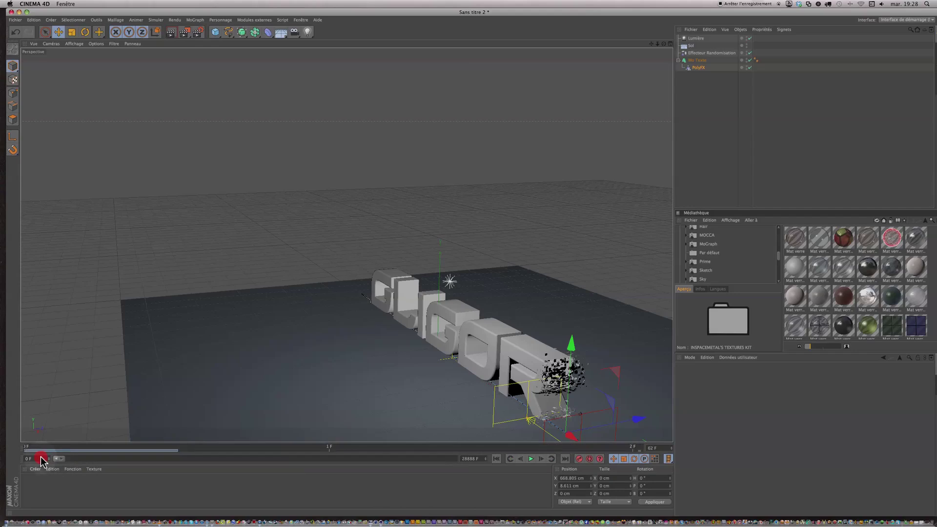
{"action": "left_click_drag", "start_coordinate": [41, 462], "coordinate": [476, 525]}
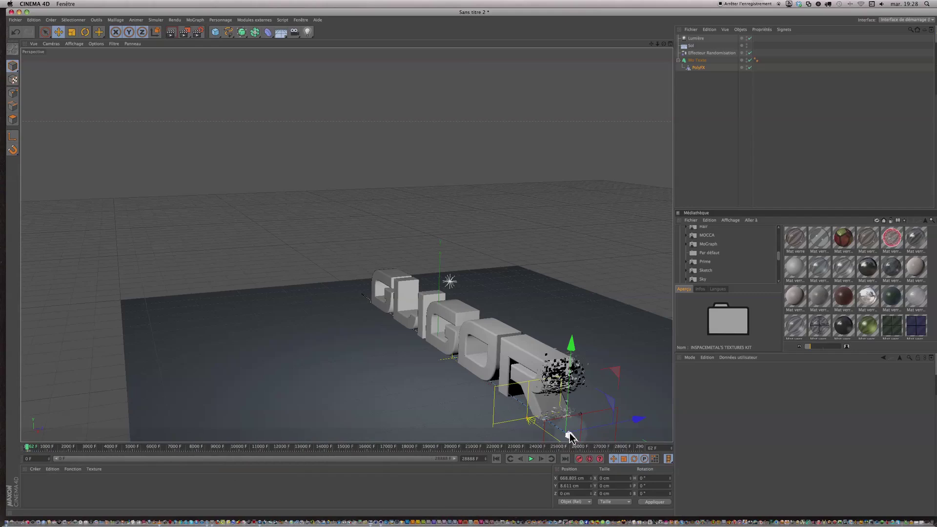
- Move the PolyFX deformer back to about X -675 cm, and add a camera that the viewport looks through
{"action": "left_click_drag", "start_coordinate": [567, 433], "coordinate": [367, 300]}
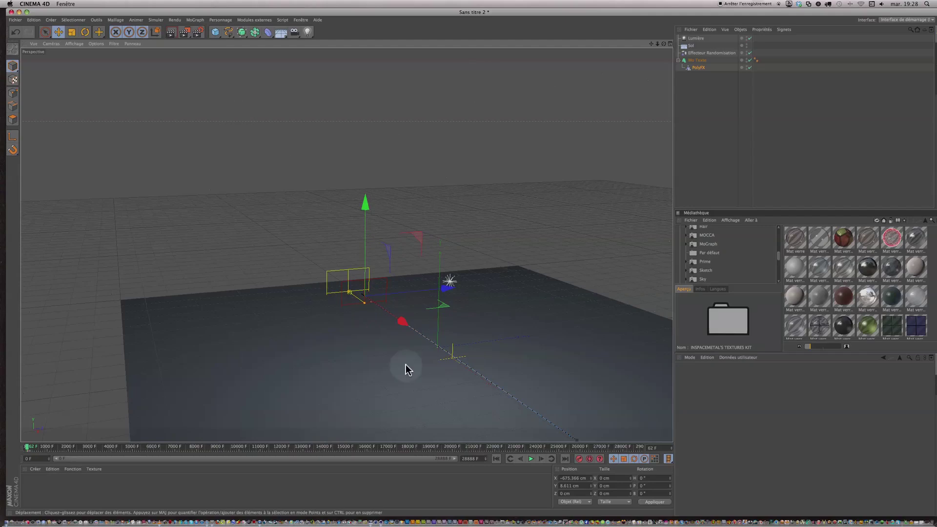
{"action": "left_click", "coordinate": [293, 32]}
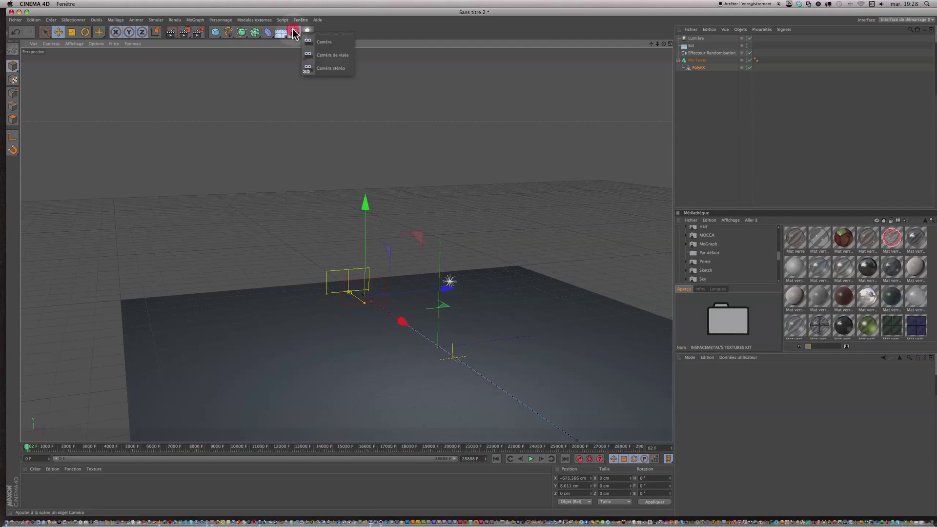
{"action": "left_click", "coordinate": [314, 43]}
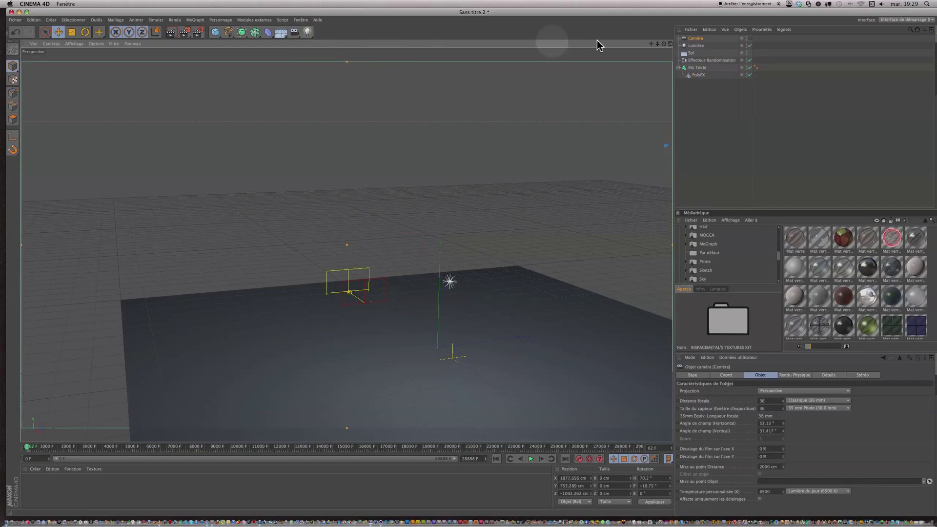
{"action": "left_click", "coordinate": [750, 39]}
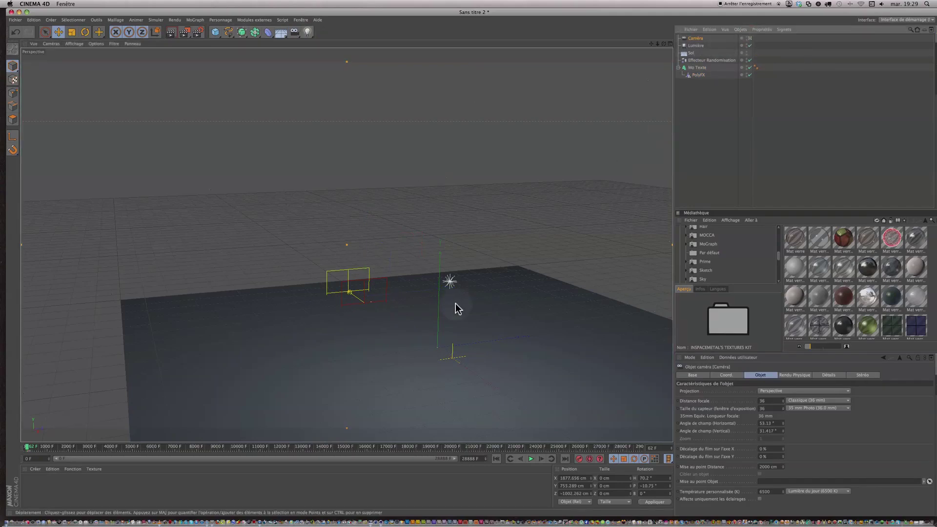
- Frame the whole GLIGOR text with the camera from about X 1151, Y 444, Z -1209 cm and record its keyframe at frame 0
{"action": "scroll", "coordinate": [456, 307], "scroll_direction": "up", "scroll_amount": 5}
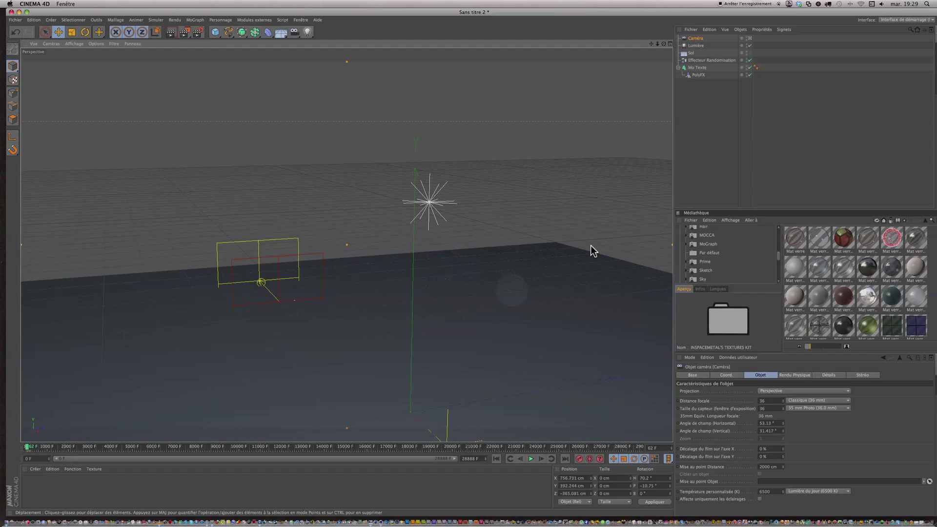
{"action": "left_click_drag", "start_coordinate": [664, 44], "coordinate": [471, 262]}
{"action": "left_click_drag", "start_coordinate": [651, 44], "coordinate": [469, 261]}
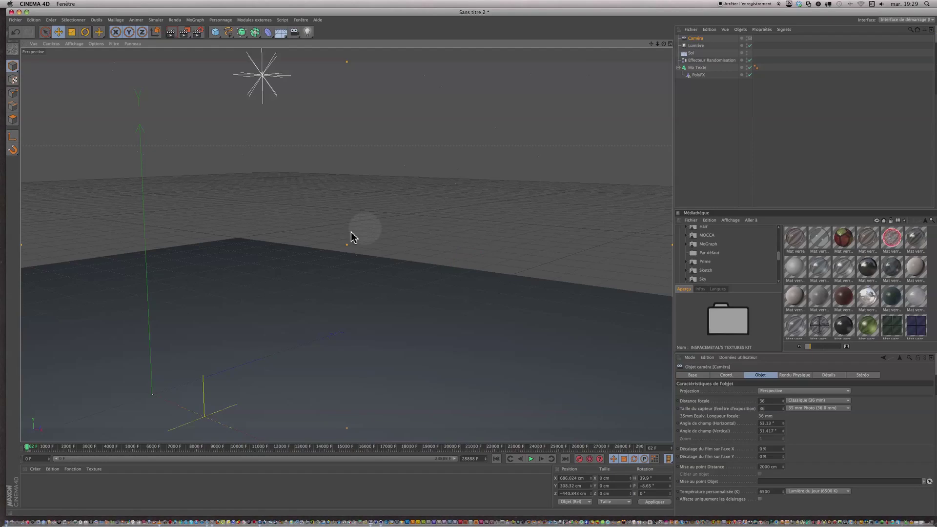
{"action": "left_click_drag", "start_coordinate": [32, 448], "coordinate": [151, 464]}
{"action": "scroll", "coordinate": [176, 411], "scroll_direction": "down", "scroll_amount": 10}
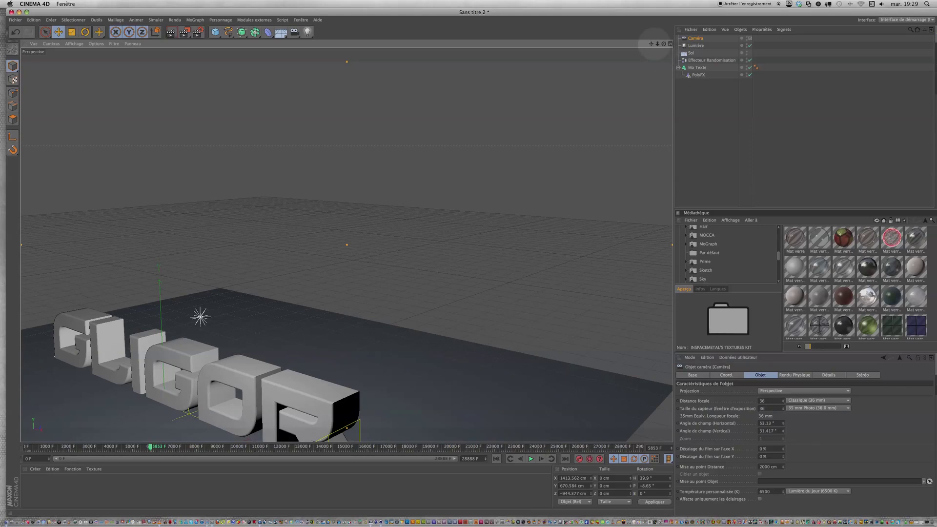
{"action": "left_click_drag", "start_coordinate": [652, 44], "coordinate": [471, 266]}
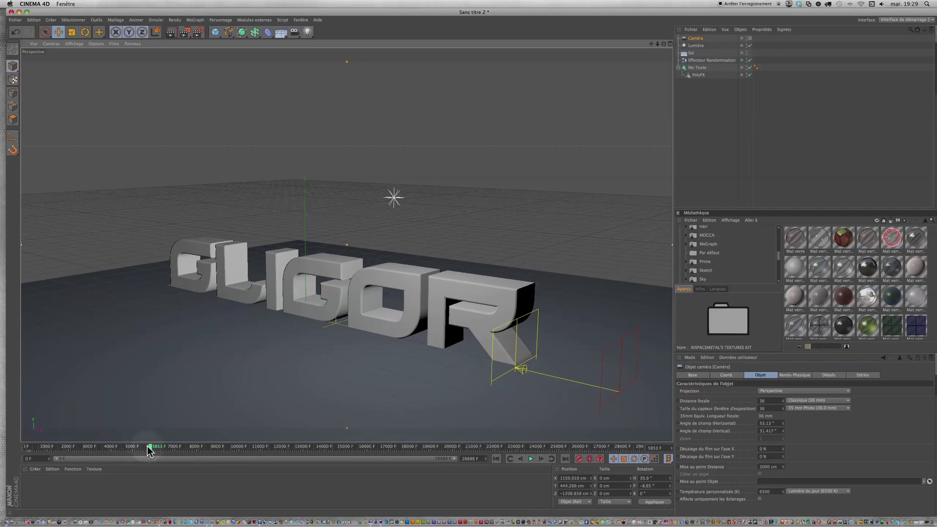
{"action": "left_click_drag", "start_coordinate": [148, 448], "coordinate": [7, 449]}
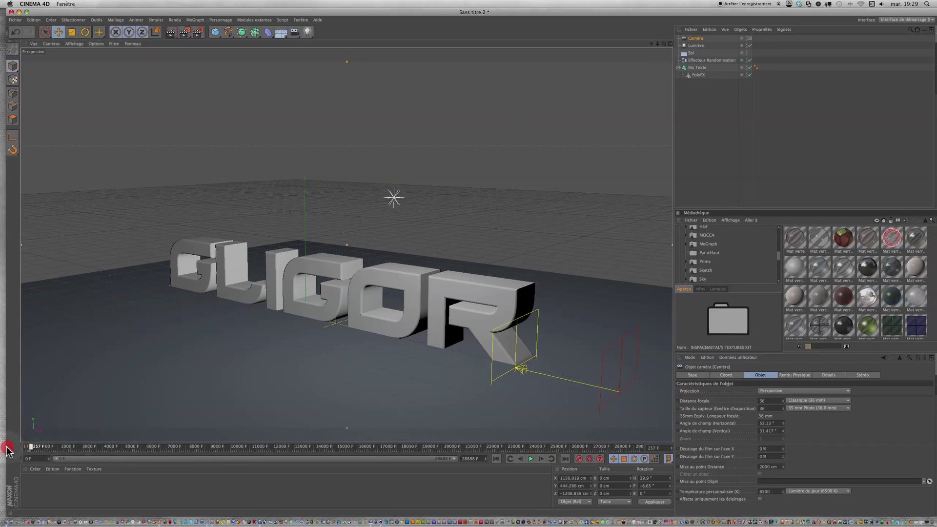
{"action": "left_click", "coordinate": [579, 459]}
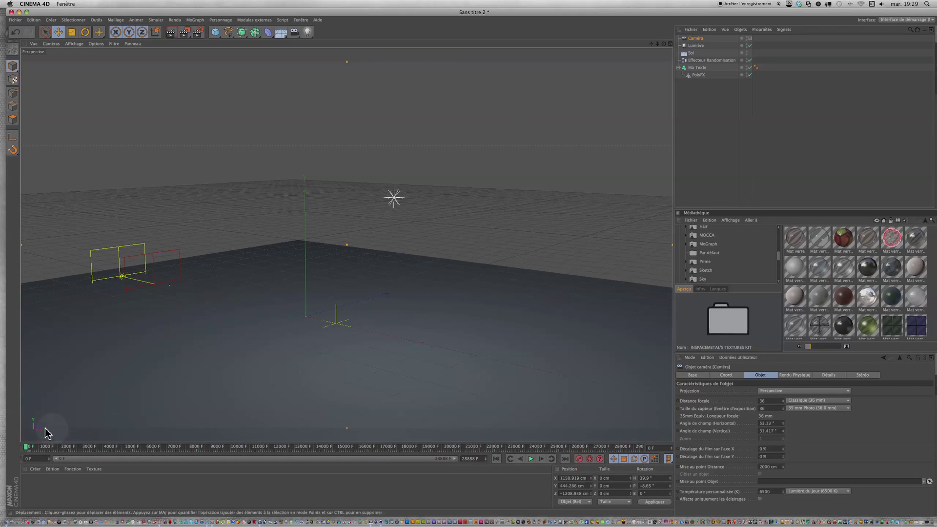
- Shorten the timeline so that it ends at frame 100
{"action": "left_click_drag", "start_coordinate": [25, 449], "coordinate": [49, 456]}
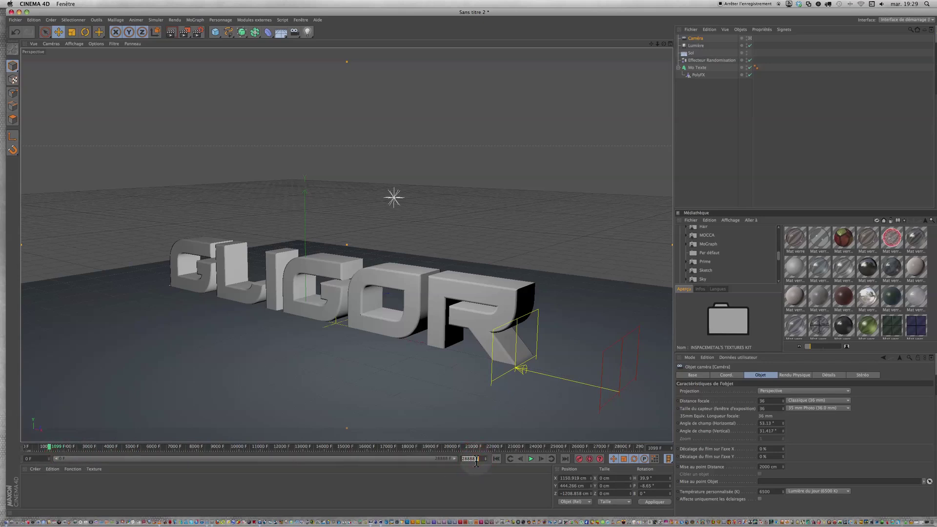
{"action": "type", "text": "1"}
{"action": "left_click", "coordinate": [390, 482]}
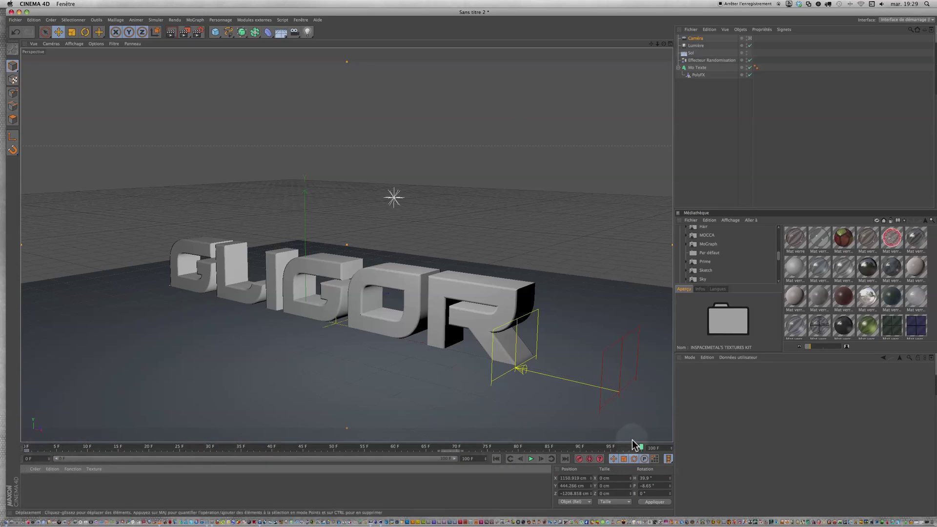
- At frame 66, bring the camera closer to the text, about X 850, Y 212, Z -760 cm, and record a second keyframe
{"action": "left_click", "coordinate": [605, 446]}
{"action": "left_click_drag", "start_coordinate": [599, 447], "coordinate": [432, 467]}
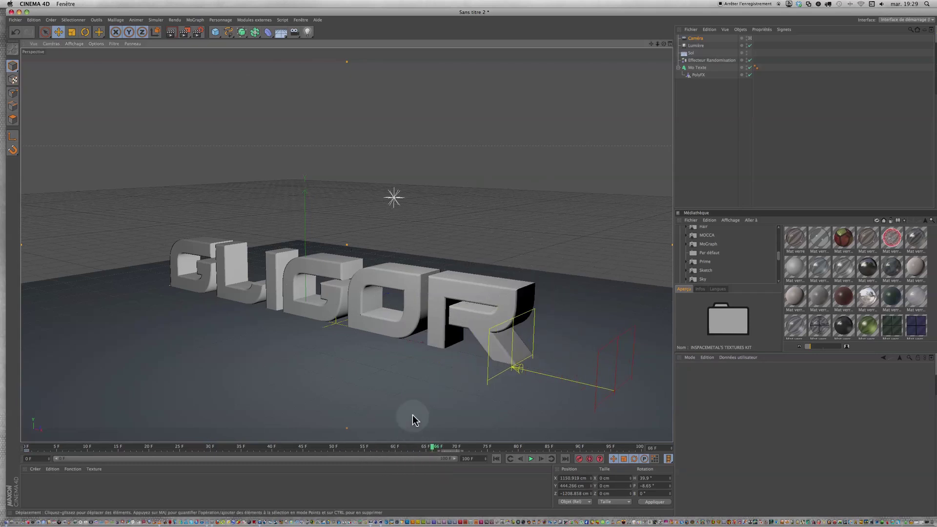
{"action": "scroll", "coordinate": [411, 422], "scroll_direction": "up", "scroll_amount": 6}
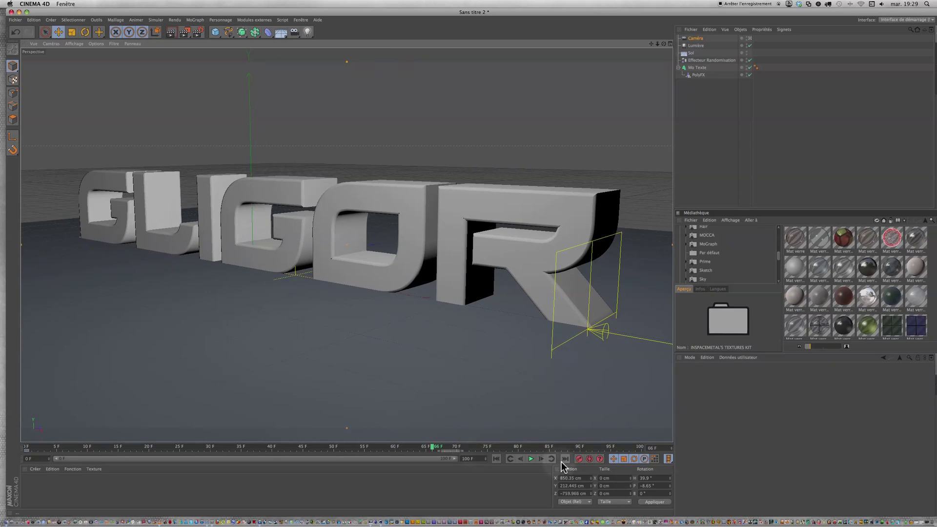
{"action": "left_click", "coordinate": [577, 458]}
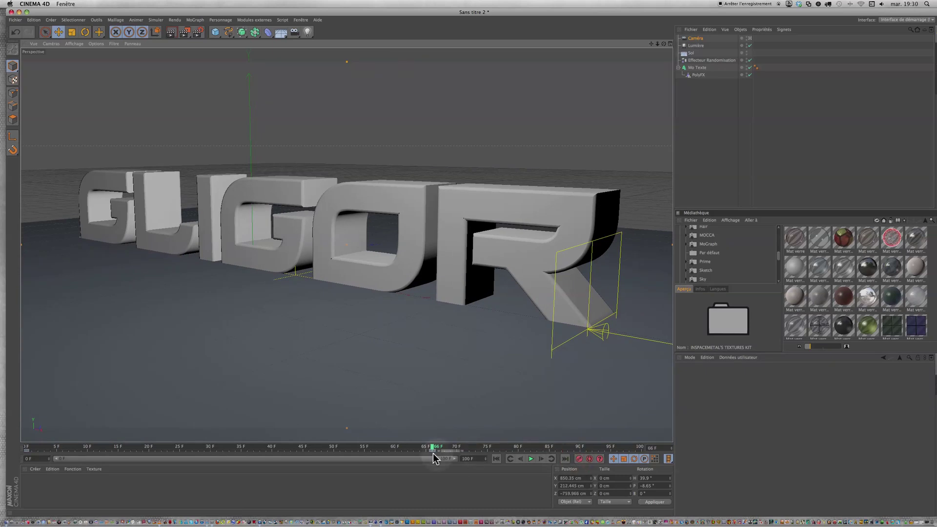
- Scrub back toward the start and play the camera animation, stopping it after the text has fully formed
{"action": "left_click_drag", "start_coordinate": [432, 446], "coordinate": [99, 446]}
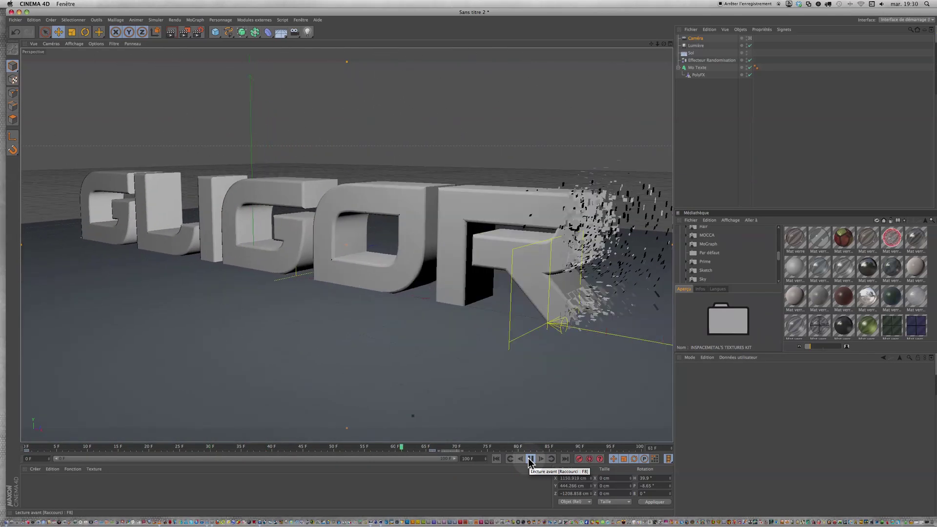
{"action": "left_click", "coordinate": [530, 459]}
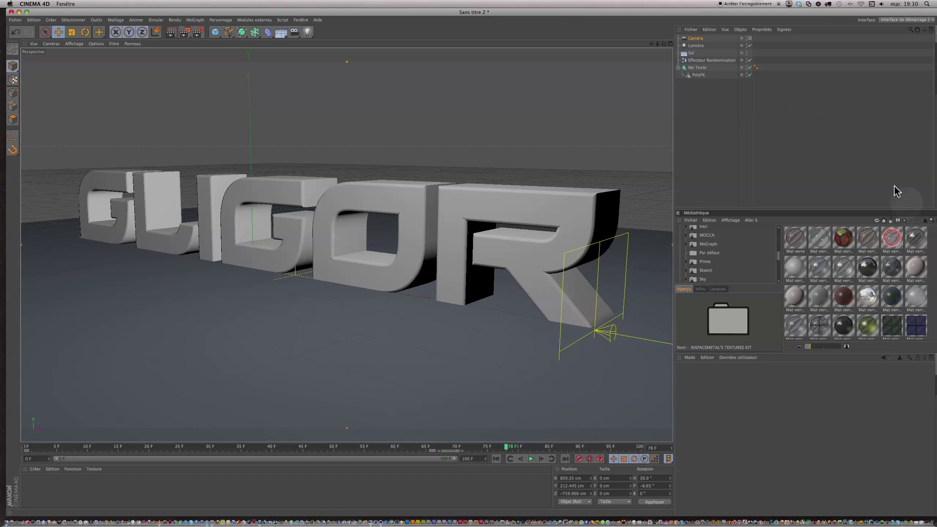
- Apply the library material Chaine mazzie blue green to the MoGraph text object
{"action": "left_click_drag", "start_coordinate": [753, 15], "coordinate": [727, 15]}
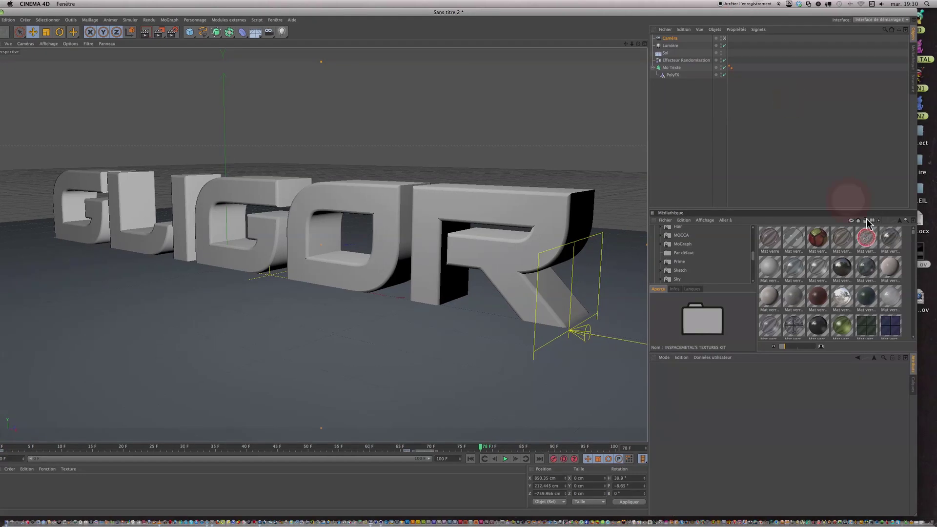
{"action": "left_click", "coordinate": [916, 232]}
{"action": "left_click_drag", "start_coordinate": [916, 232], "coordinate": [915, 257]}
{"action": "left_click_drag", "start_coordinate": [841, 259], "coordinate": [677, 70]}
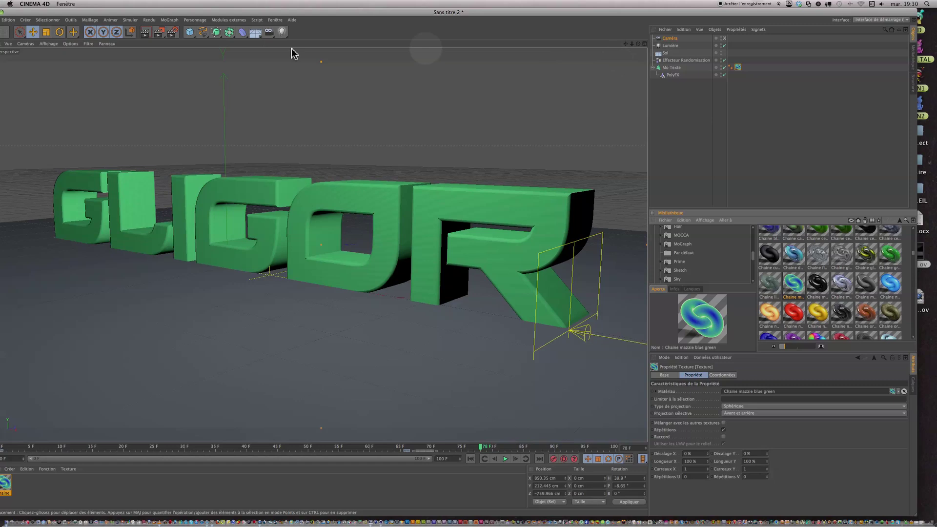
- Render the view at frame 78 and again at frame 50 to check the textured text and its particles
{"action": "left_click", "coordinate": [144, 34]}
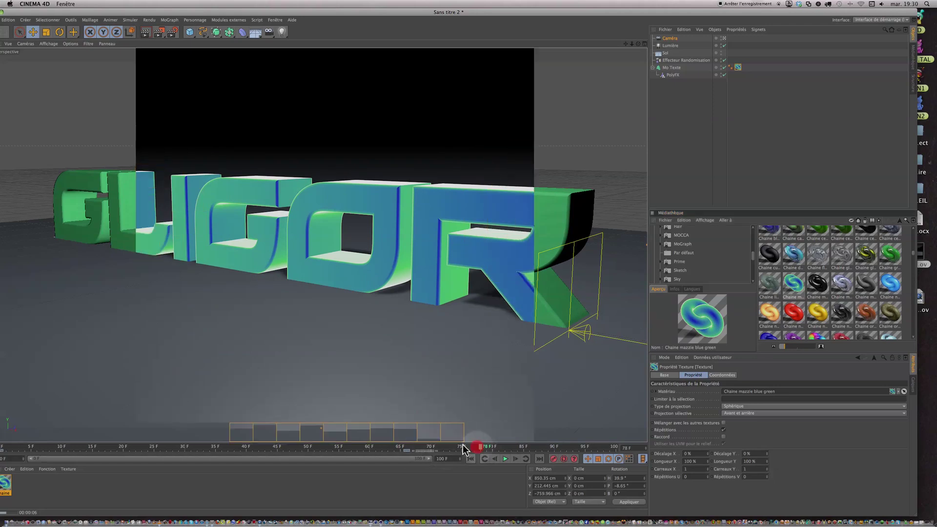
{"action": "left_click_drag", "start_coordinate": [463, 448], "coordinate": [308, 442]}
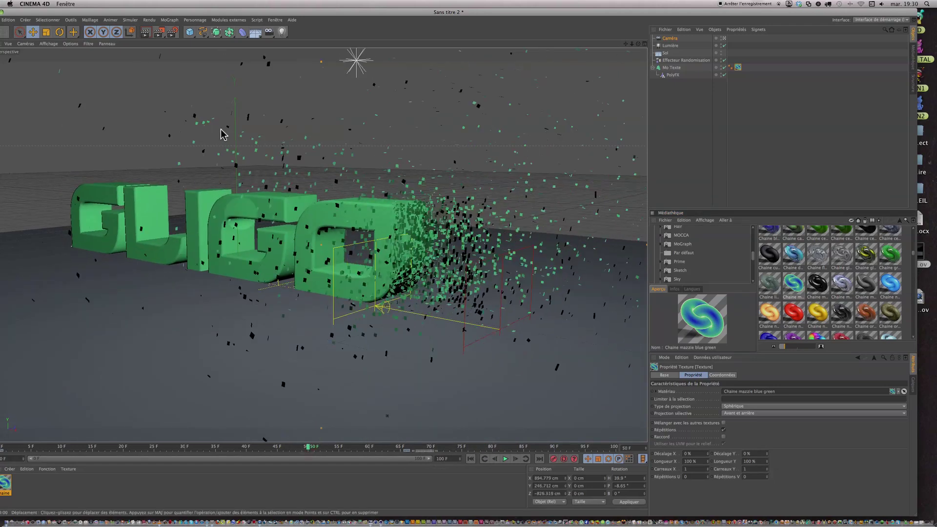
{"action": "left_click", "coordinate": [144, 35]}
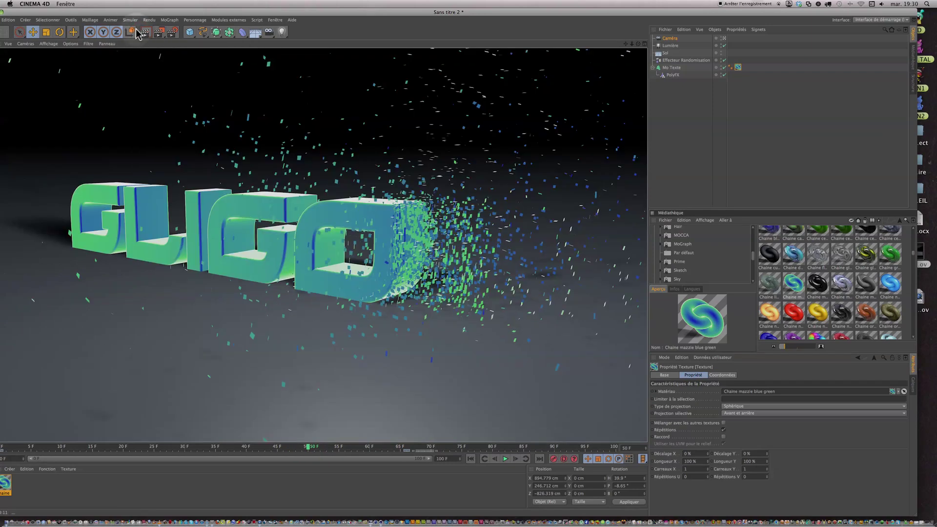
{"action": "left_click_drag", "start_coordinate": [132, 15], "coordinate": [154, 15]}
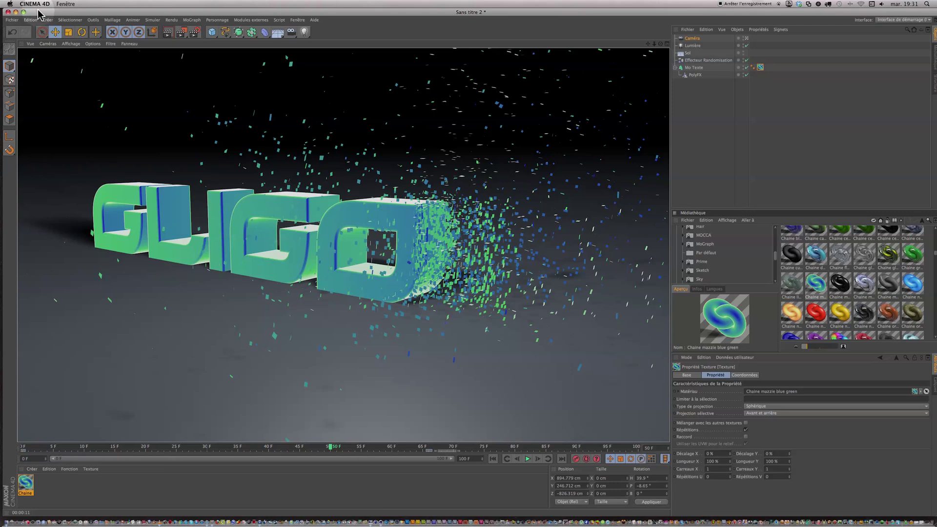
{"action": "left_click_drag", "start_coordinate": [38, 12], "coordinate": [36, 11]}
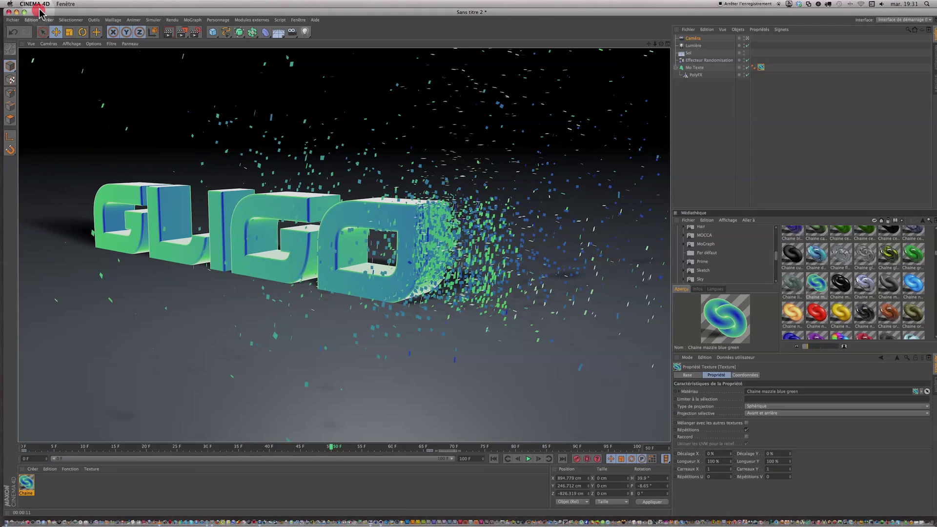